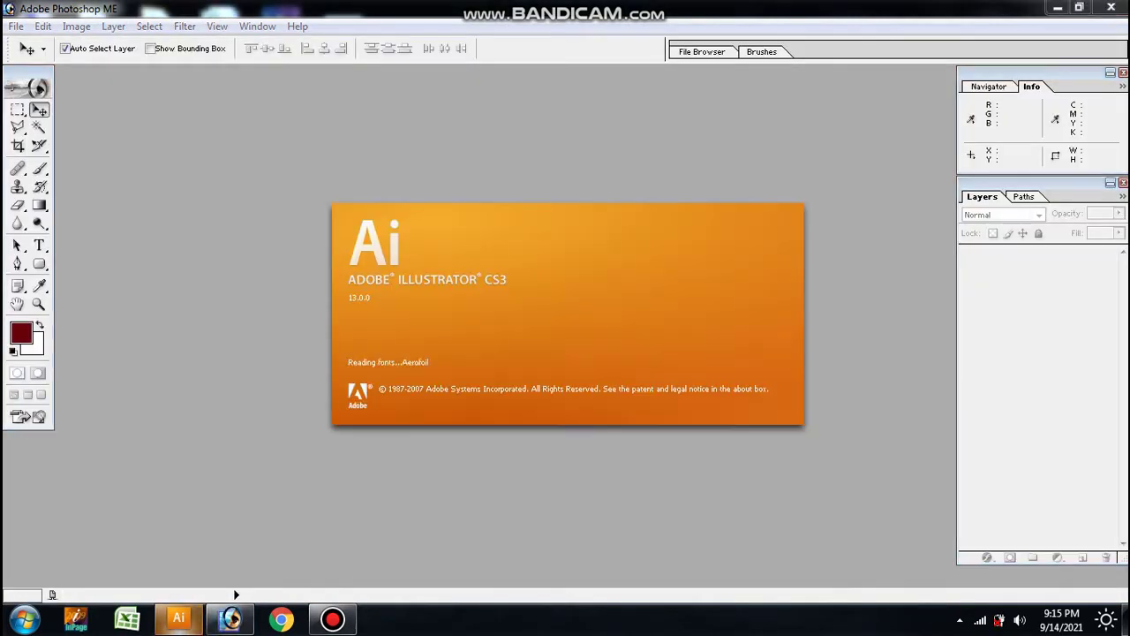
Open the photo 20210907_233211.jpg and maximize its window.
{"action": "key", "text": "ctrl+o"}
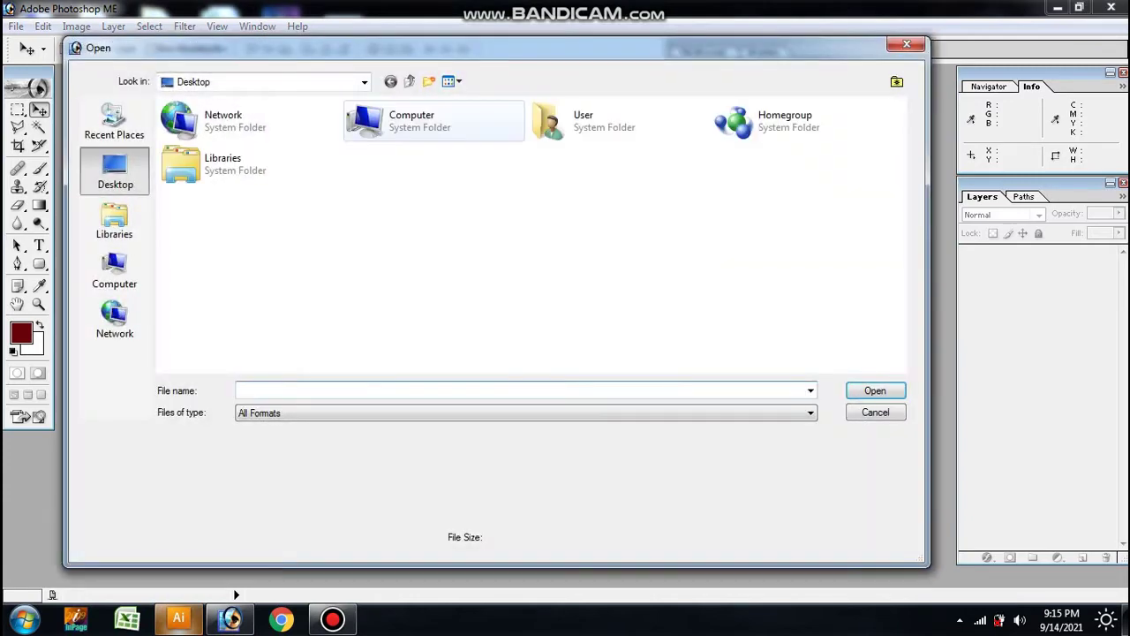
{"action": "double_click", "coordinate": [225, 119]}
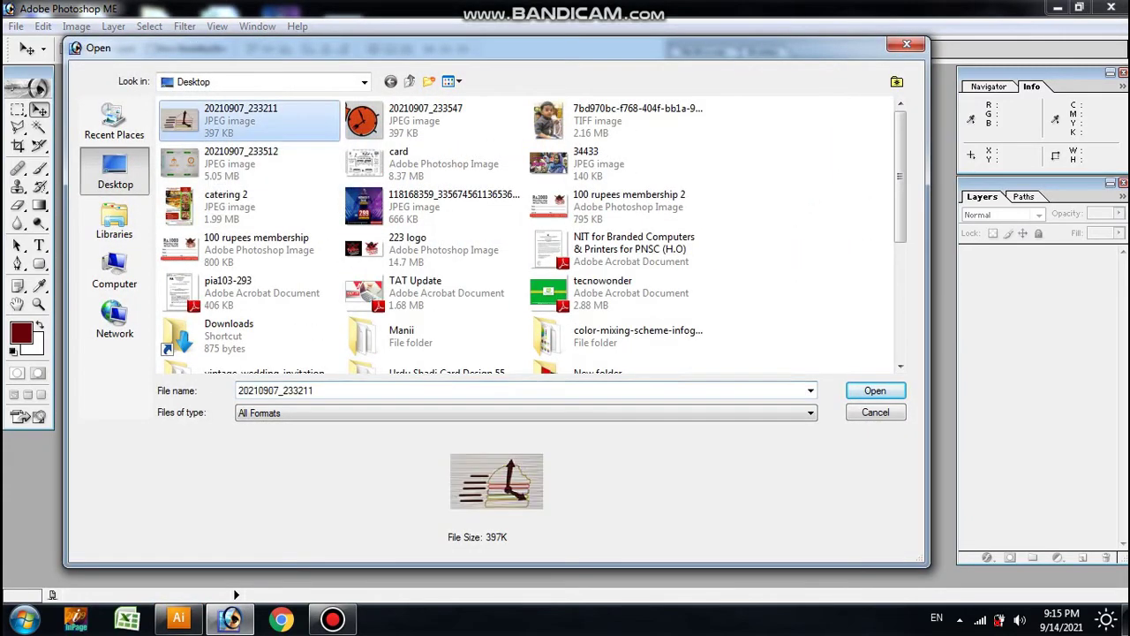
{"action": "left_click", "coordinate": [732, 80]}
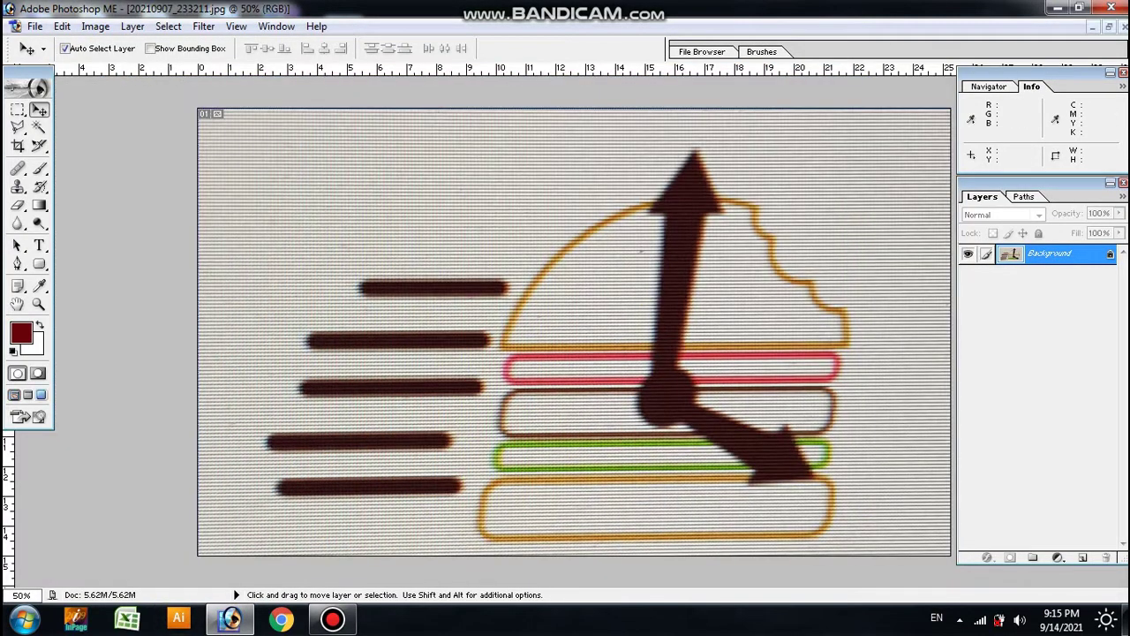
Drag a vertical and a horizontal guide across the photo and duplicate the background layer.
{"action": "left_click_drag", "start_coordinate": [343, 265], "coordinate": [479, 265]}
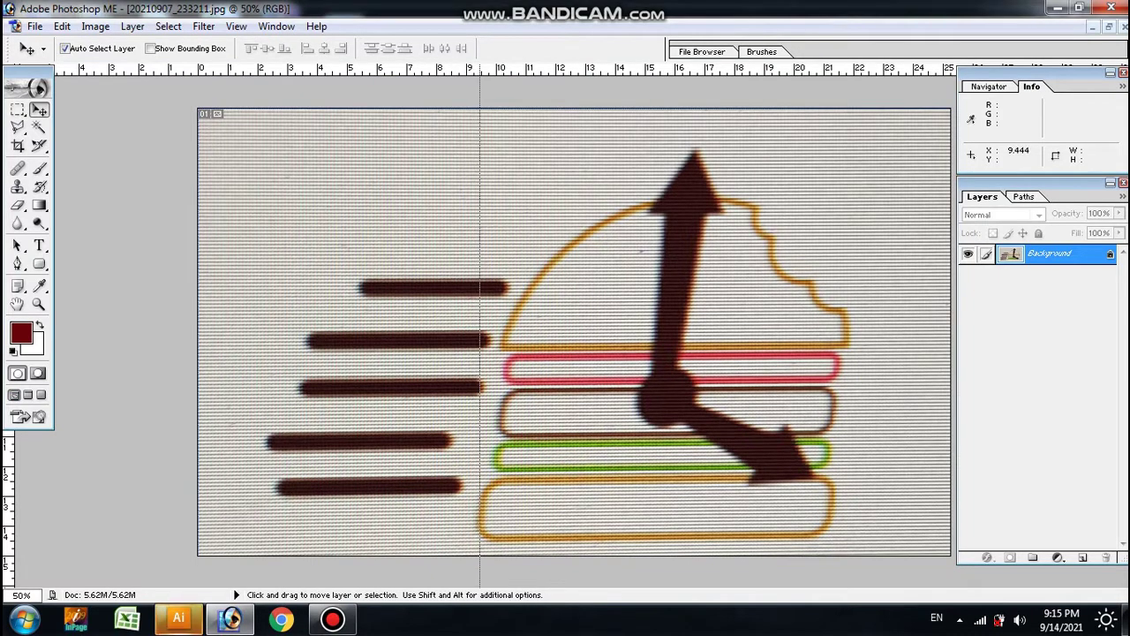
{"action": "left_click_drag", "start_coordinate": [353, 69], "coordinate": [353, 543]}
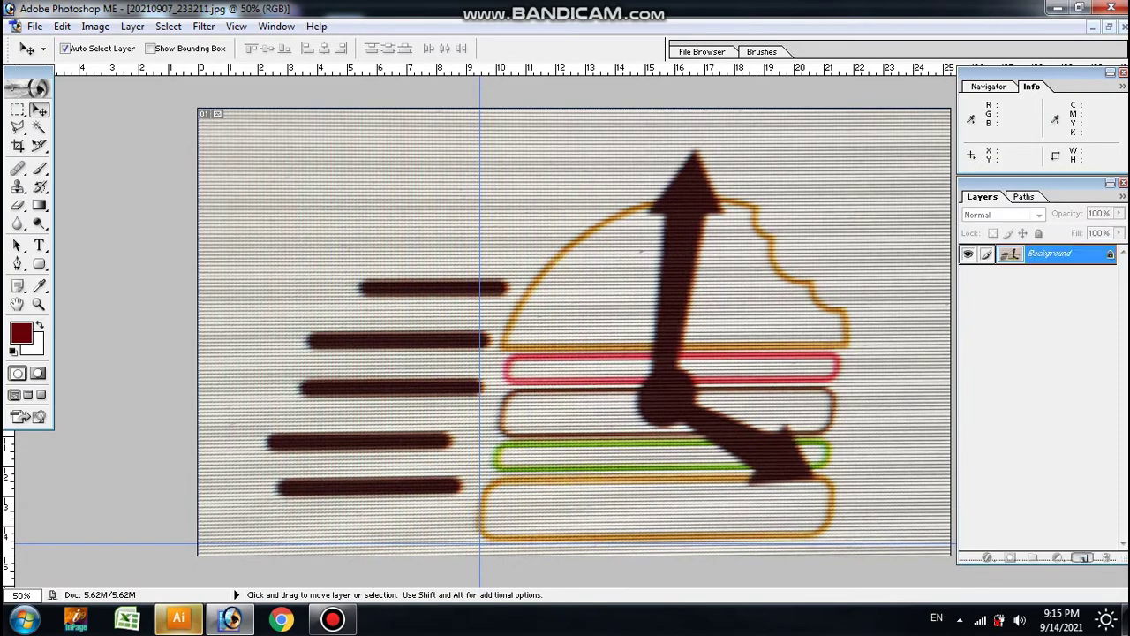
{"action": "key", "text": "ctrl+j"}
Straighten the Background copy with a 0.2° rotation and a perspective skew of its top edge.
{"action": "key", "text": "ctrl+t"}
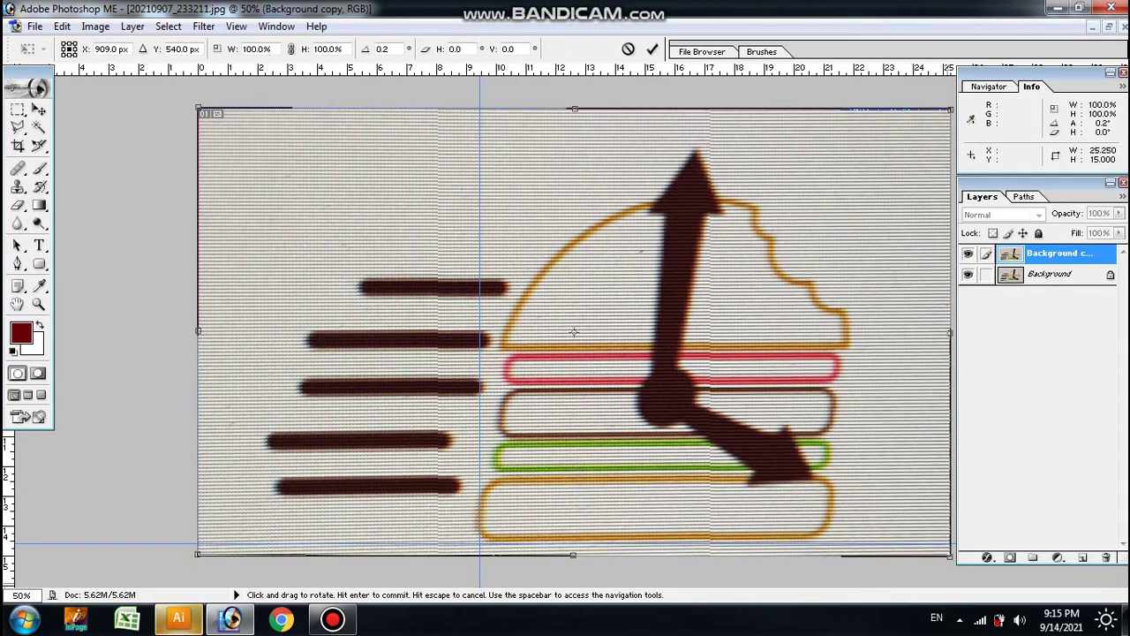
{"action": "key", "text": "Return"}
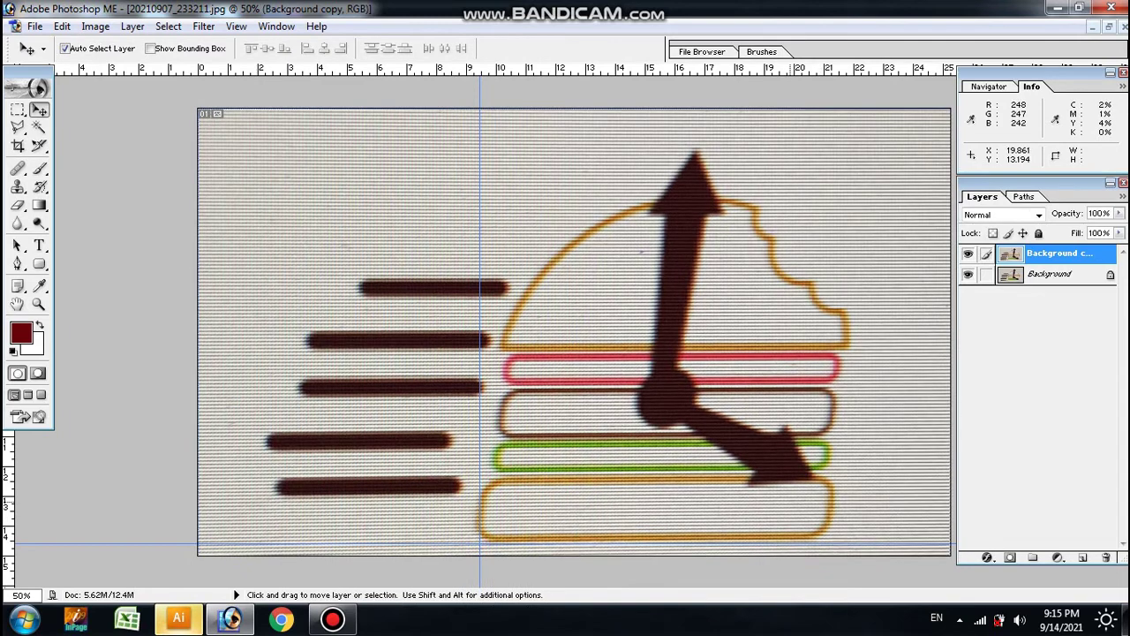
{"action": "key", "text": "ctrl+t"}
{"action": "right_click", "coordinate": [739, 208]}
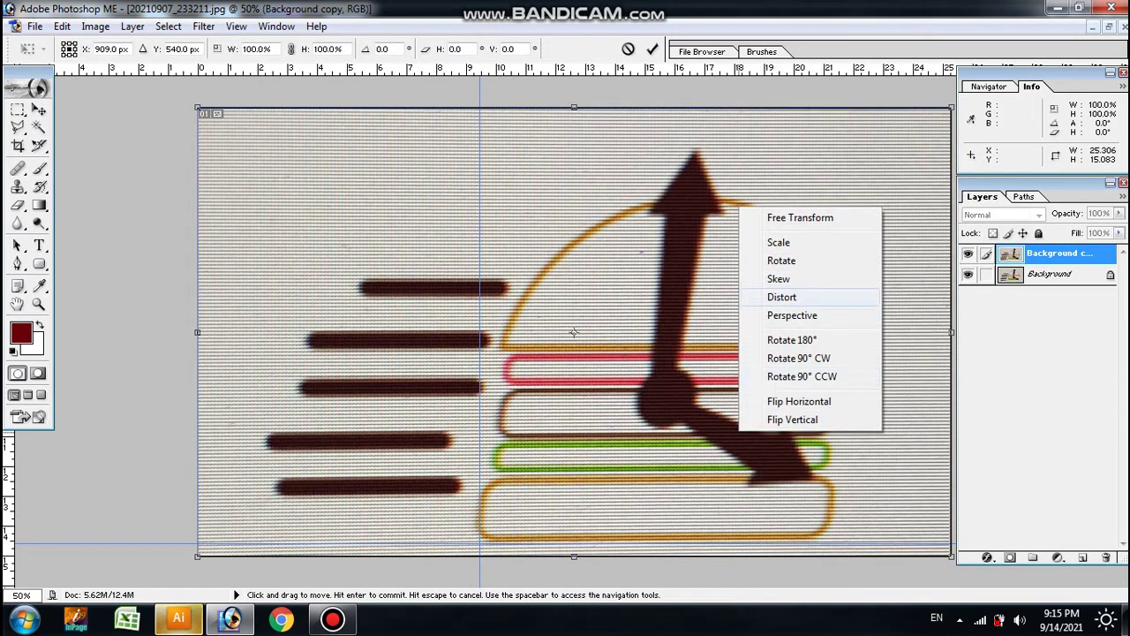
{"action": "left_click", "coordinate": [792, 315]}
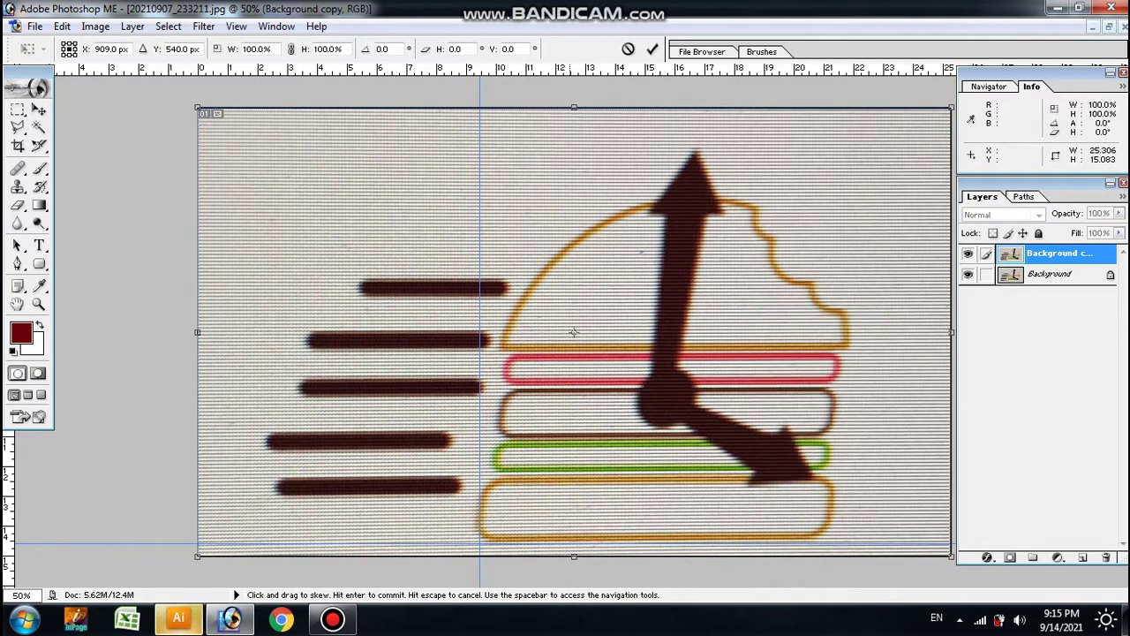
{"action": "left_click_drag", "start_coordinate": [574, 107], "coordinate": [540, 107]}
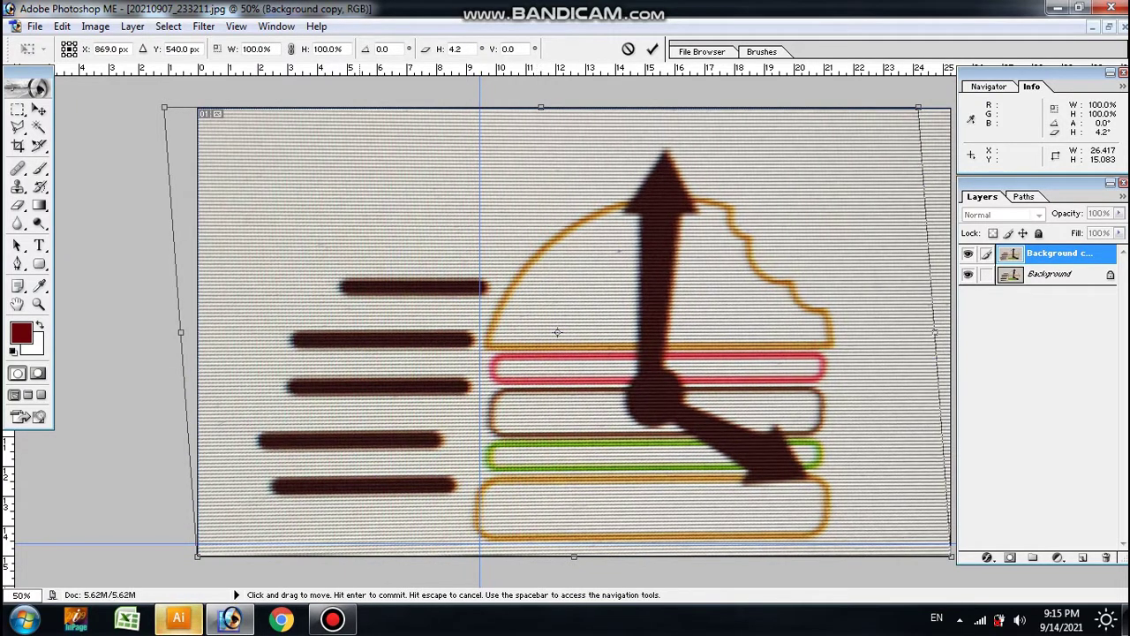
{"action": "key", "text": "Return"}
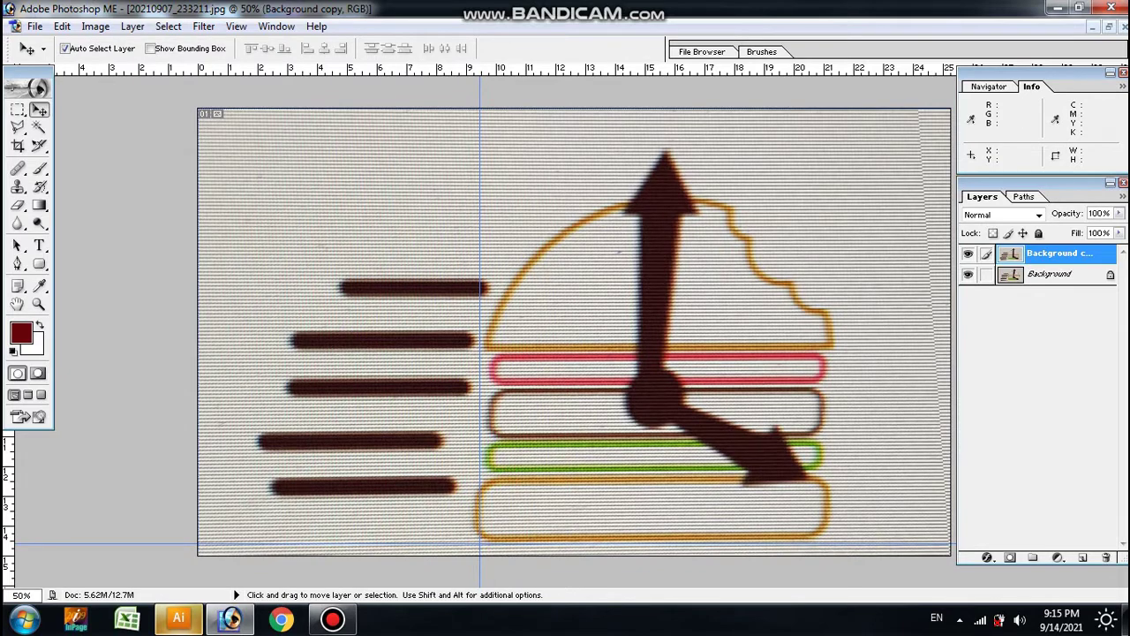
Add a horizontal guide across the middle and drag the corrected layer toward Illustrator.
{"action": "left_click_drag", "start_coordinate": [409, 70], "coordinate": [409, 350]}
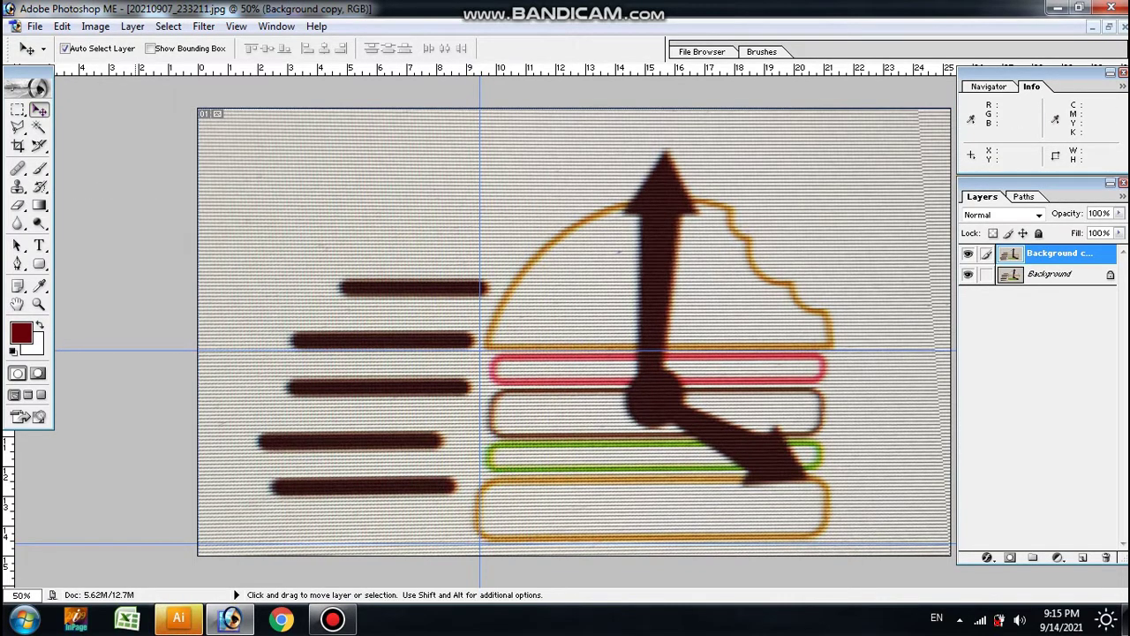
{"action": "left_click_drag", "start_coordinate": [618, 353], "coordinate": [384, 536]}
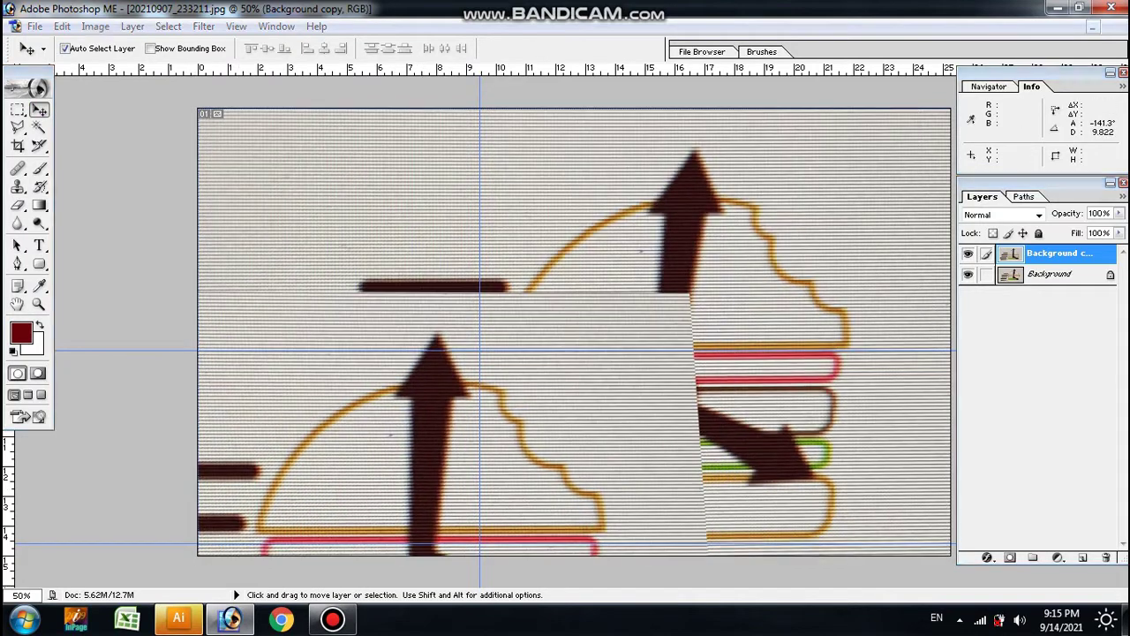
{"action": "left_click", "coordinate": [178, 618]}
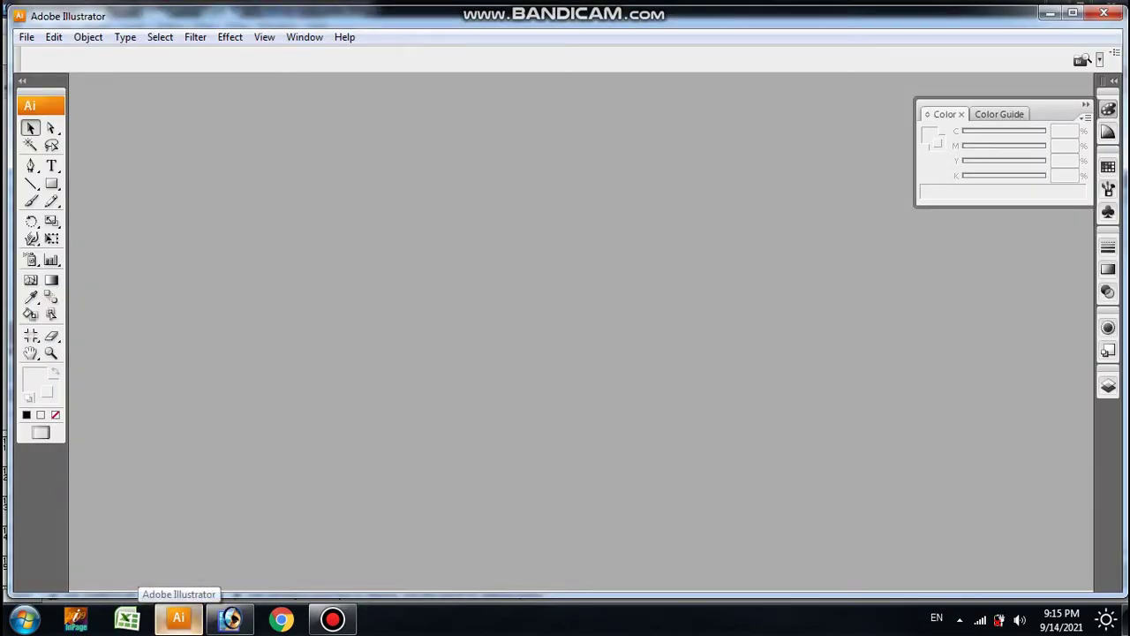
Create a new default Illustrator document, Untitled-1.
{"action": "key", "text": "alt+f"}
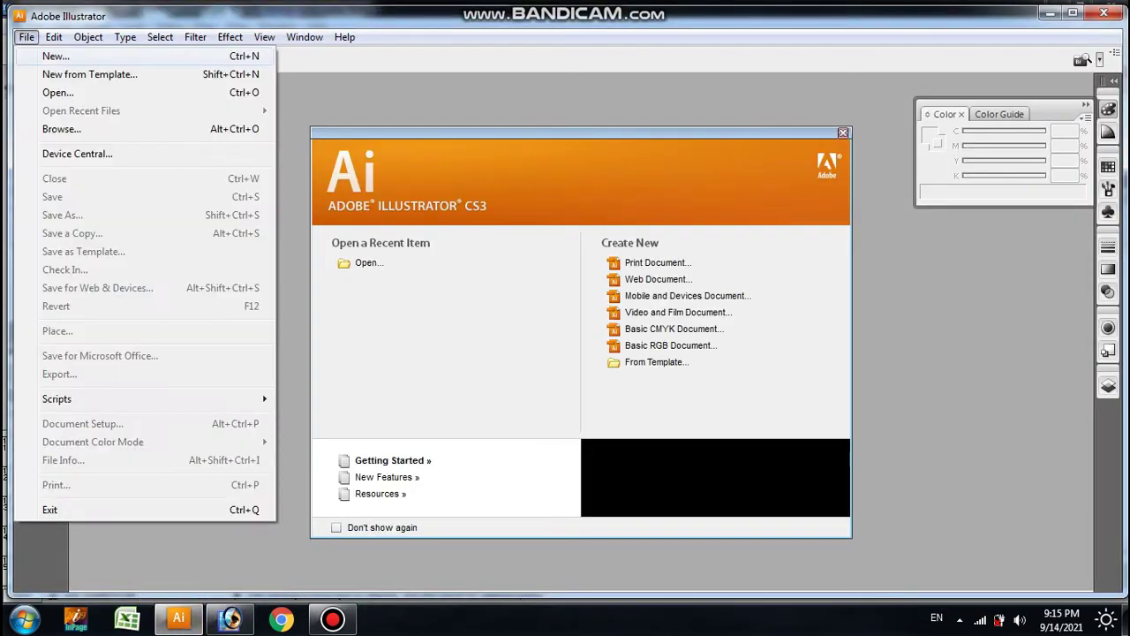
{"action": "key", "text": "n"}
{"action": "key", "text": "Return"}
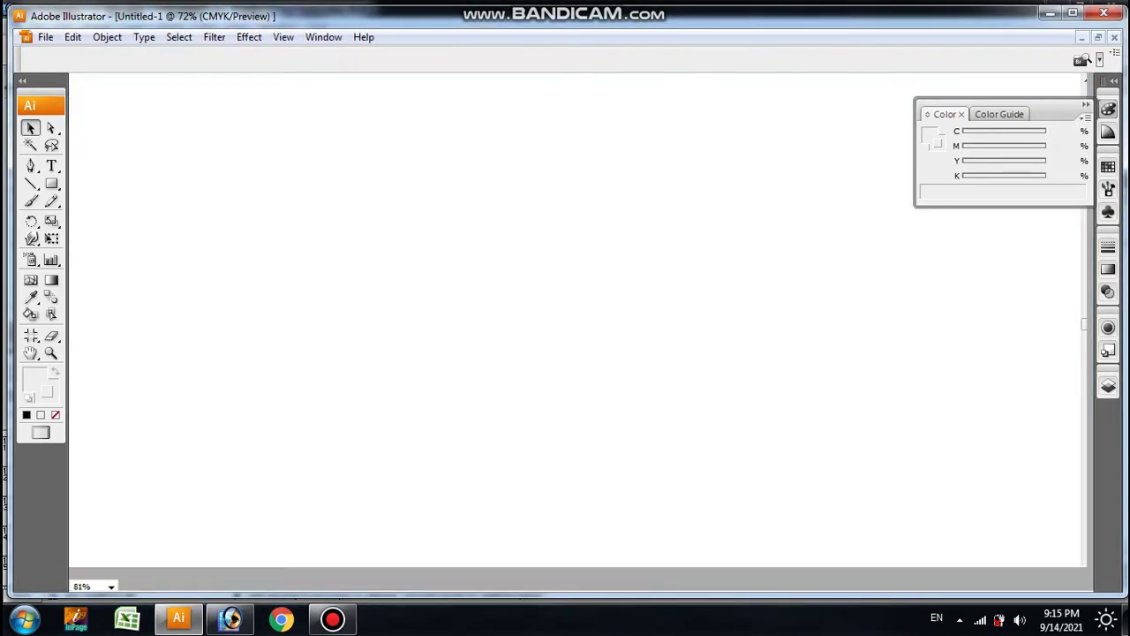
Drag the straightened photo from Photoshop into Untitled-1 and lock it.
{"action": "left_click", "coordinate": [229, 618]}
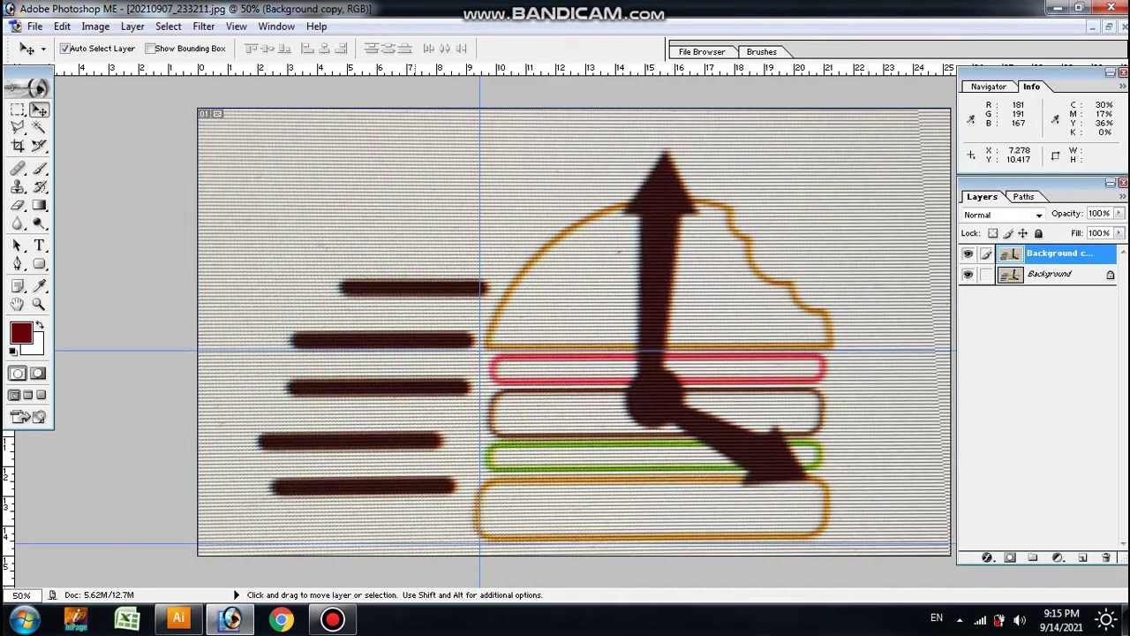
{"action": "mouse_move", "coordinate": [619, 253]}
{"action": "left_mouse_down"}
{"action": "mouse_move", "coordinate": [179, 618]}
{"action": "mouse_move", "coordinate": [529, 293]}
{"action": "left_mouse_up"}
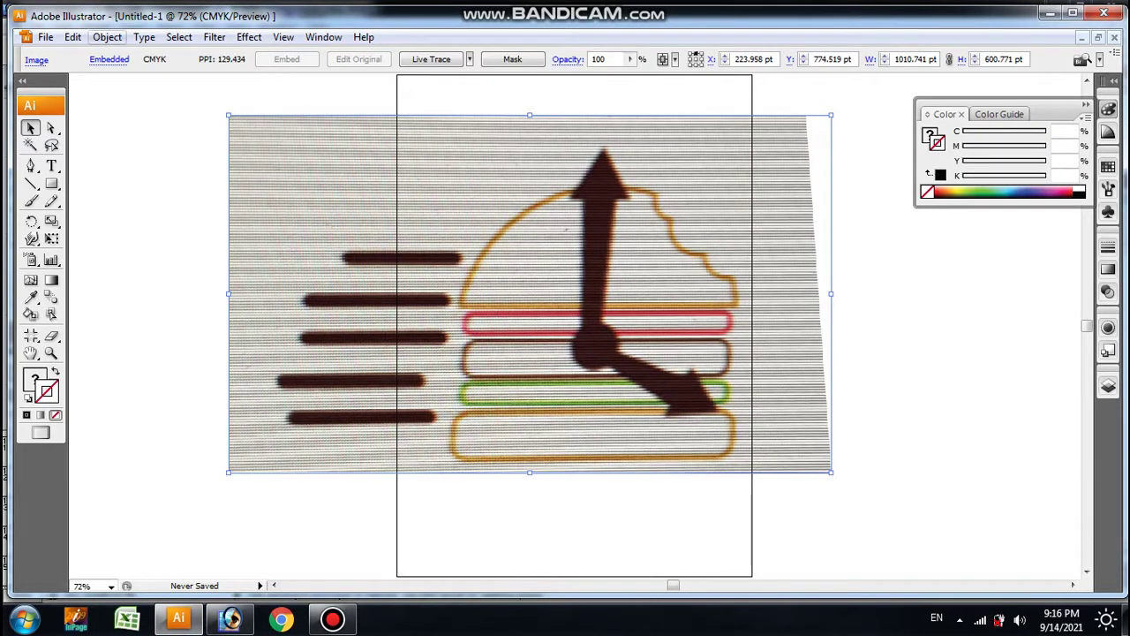
{"action": "left_click", "coordinate": [107, 36]}
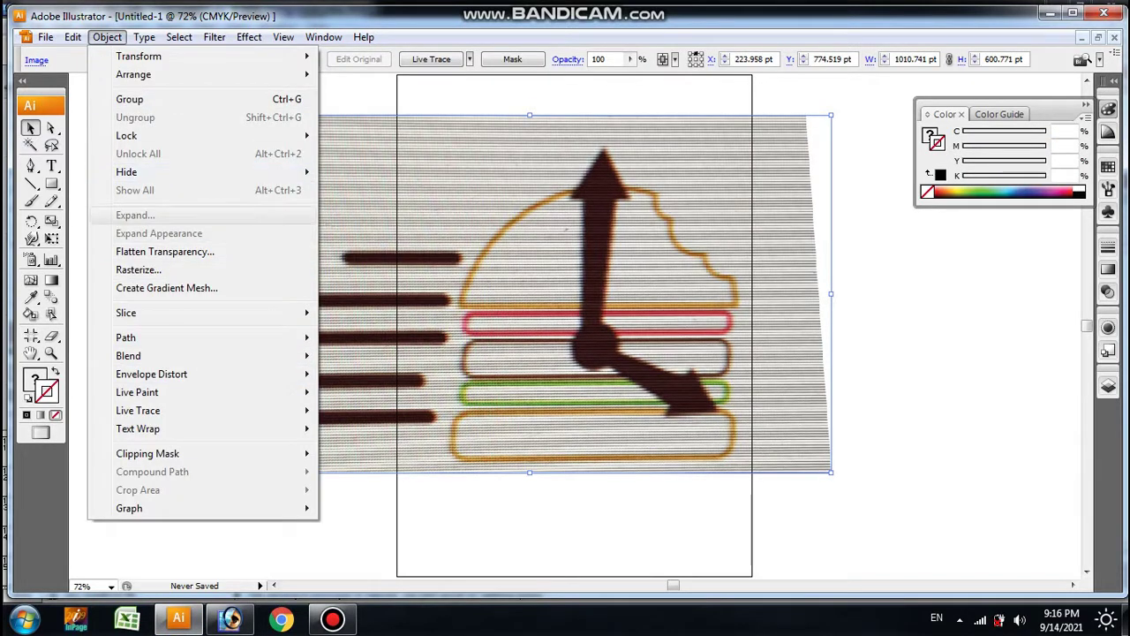
{"action": "mouse_move", "coordinate": [126, 135]}
{"action": "left_click", "coordinate": [362, 135]}
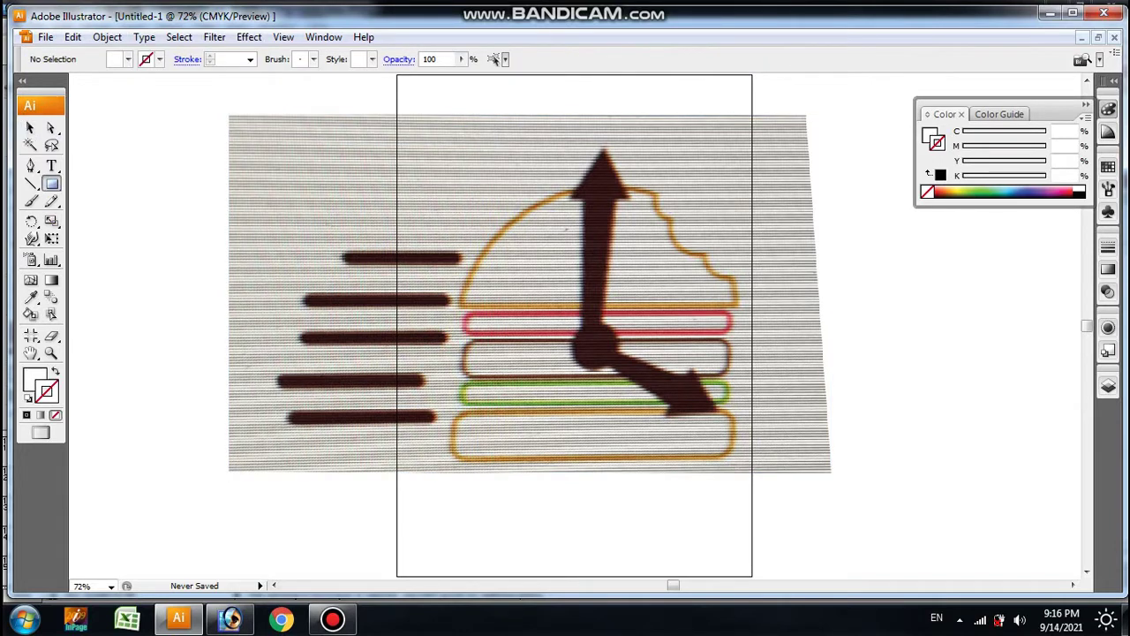
Trace the bottom bun with an unfilled rounded rectangle with an 8 pt black outline.
{"action": "left_click_drag", "start_coordinate": [52, 183], "coordinate": [99, 202]}
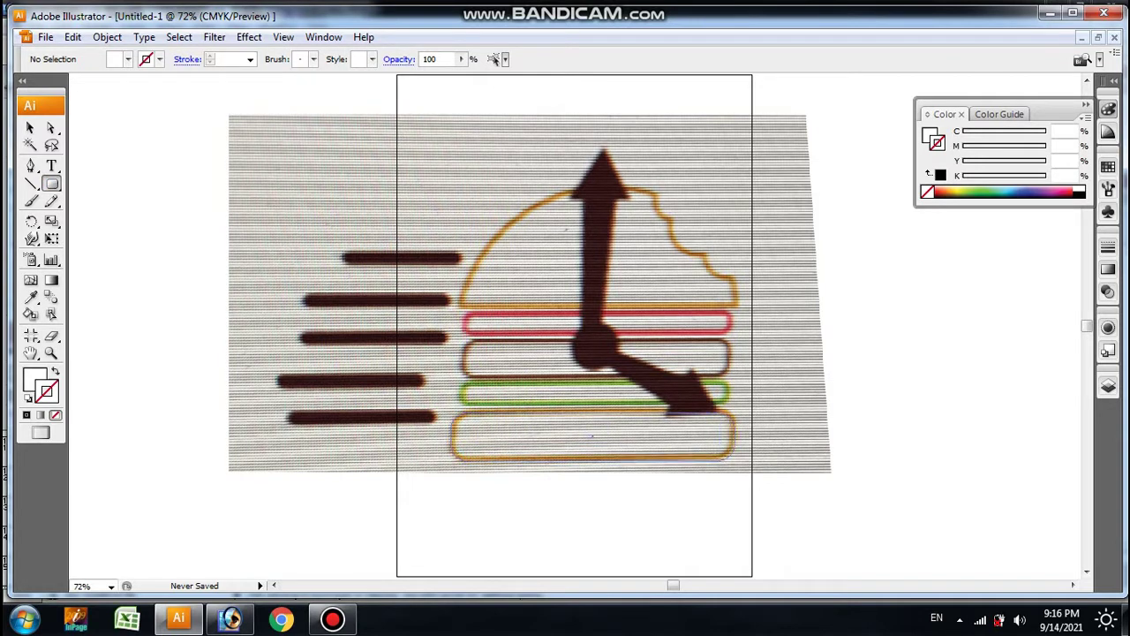
{"action": "left_click_drag", "start_coordinate": [452, 413], "coordinate": [735, 458]}
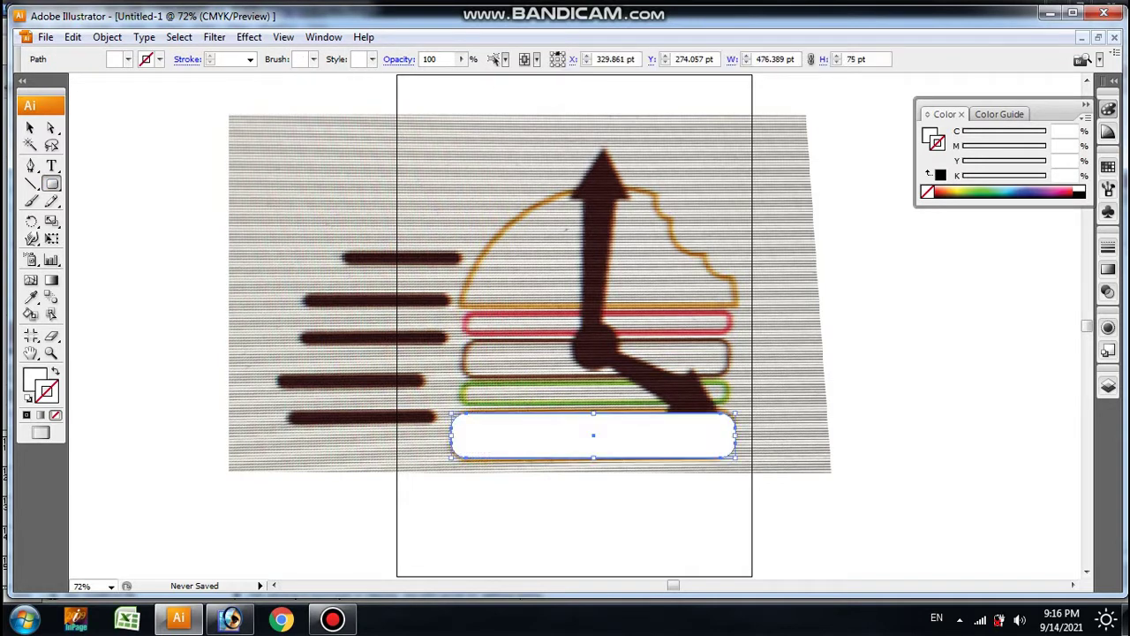
{"action": "key", "text": "d"}
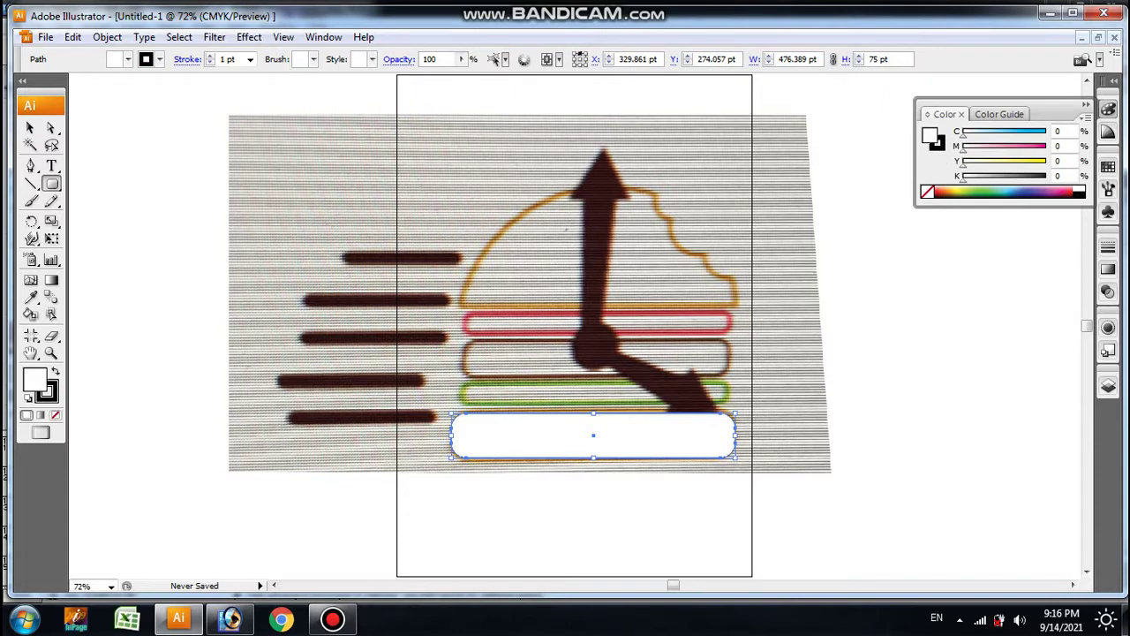
{"action": "left_click", "coordinate": [54, 414]}
{"action": "left_click", "coordinate": [249, 59]}
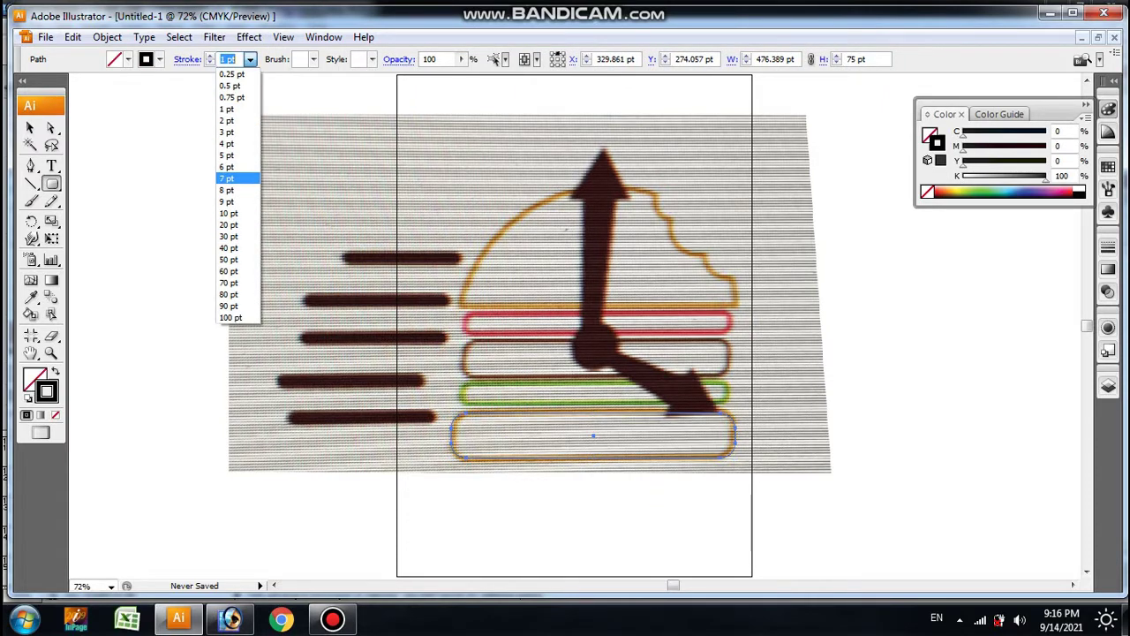
{"action": "left_click", "coordinate": [227, 179]}
{"action": "left_click", "coordinate": [250, 59]}
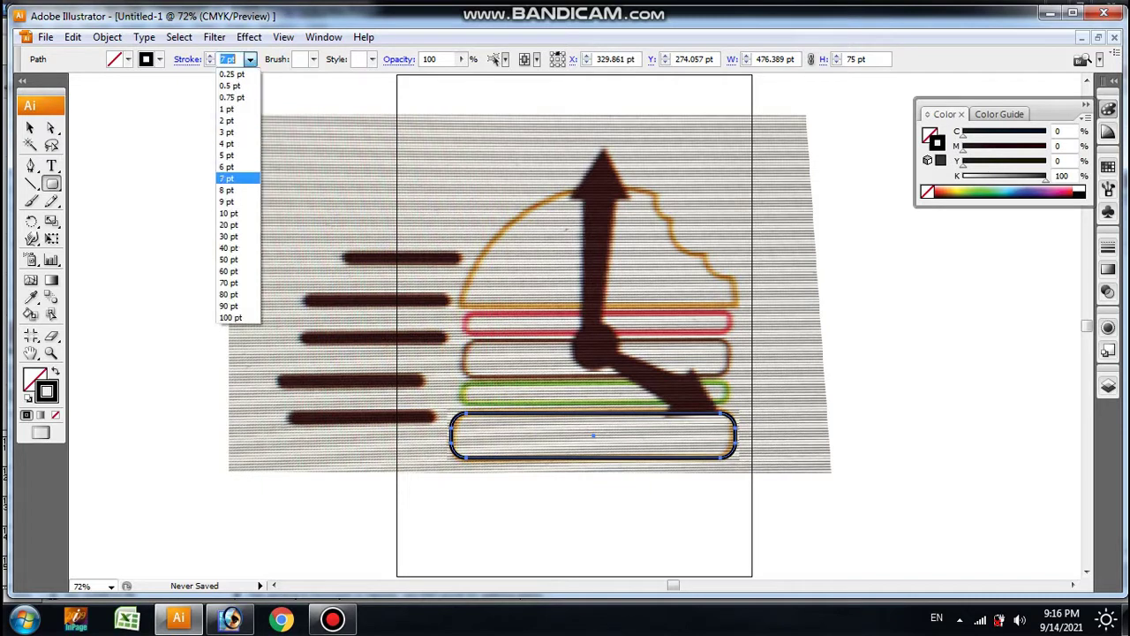
{"action": "left_click", "coordinate": [227, 192]}
Zoom to 100% and trace the green, brown and pink bars with rounded rectangles.
{"action": "key", "text": "ctrl+plus"}
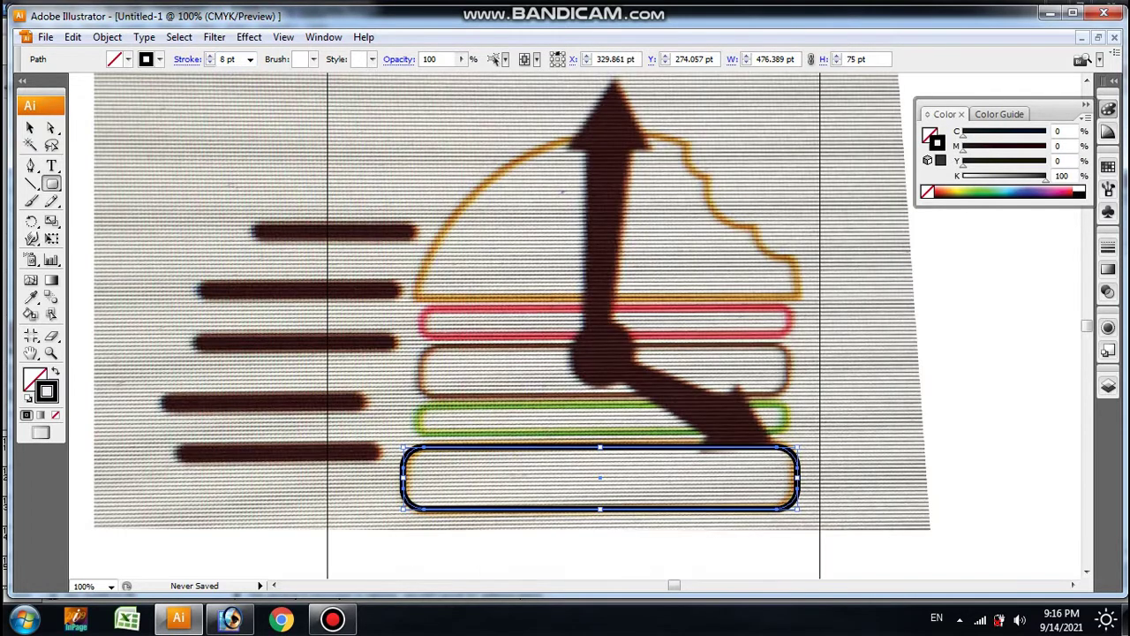
{"action": "left_click_drag", "start_coordinate": [418, 407], "coordinate": [788, 434]}
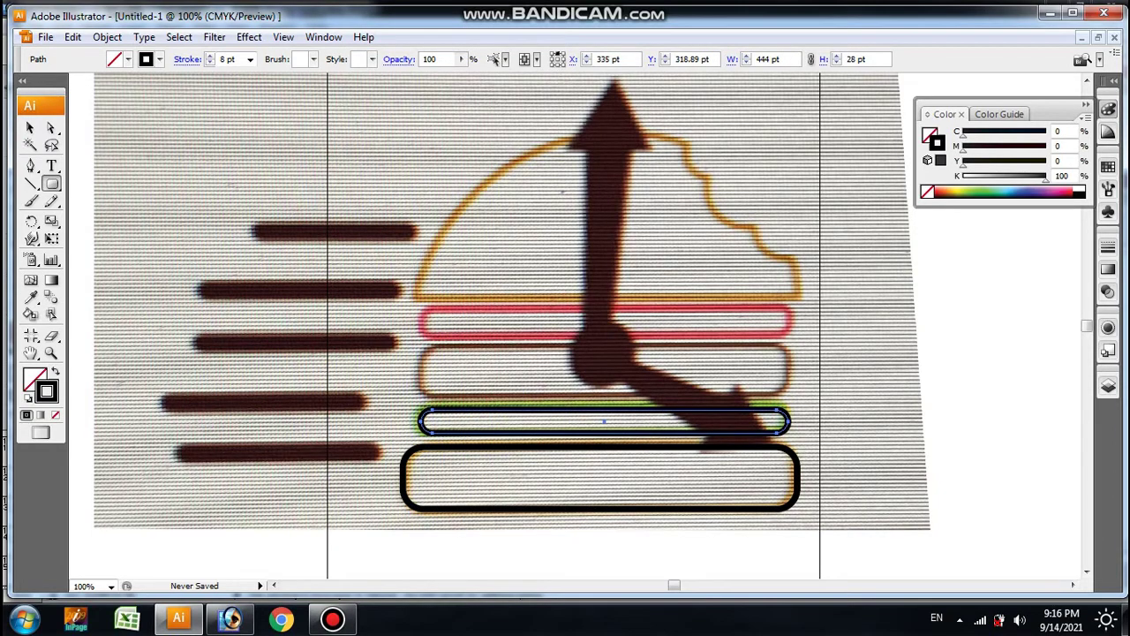
{"action": "left_click_drag", "start_coordinate": [422, 346], "coordinate": [791, 395]}
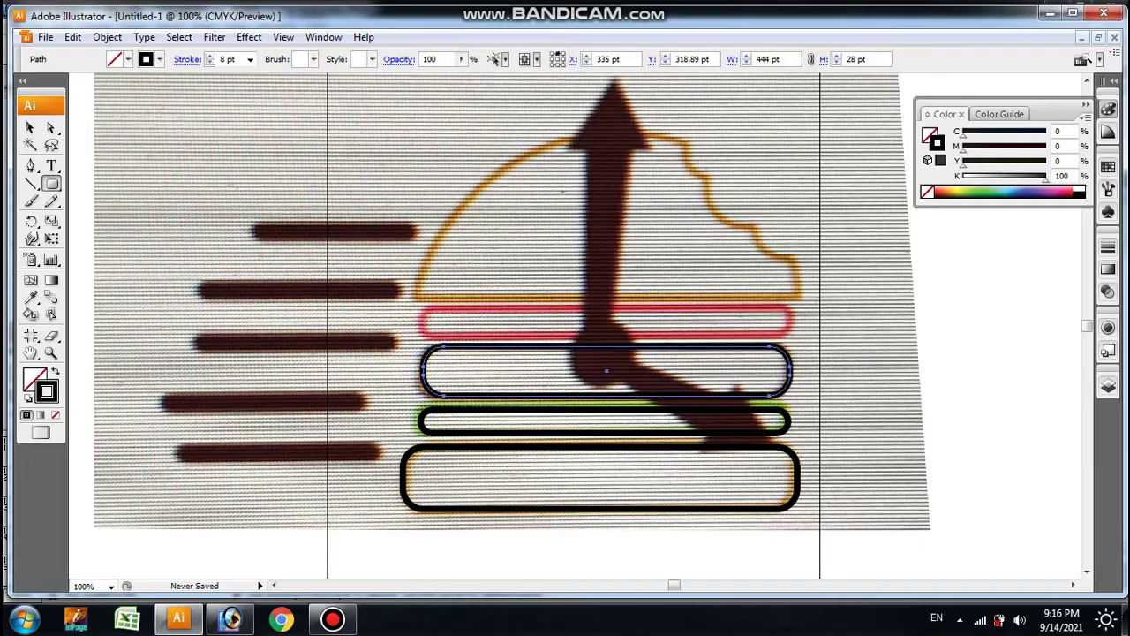
{"action": "left_click_drag", "start_coordinate": [421, 307], "coordinate": [791, 339]}
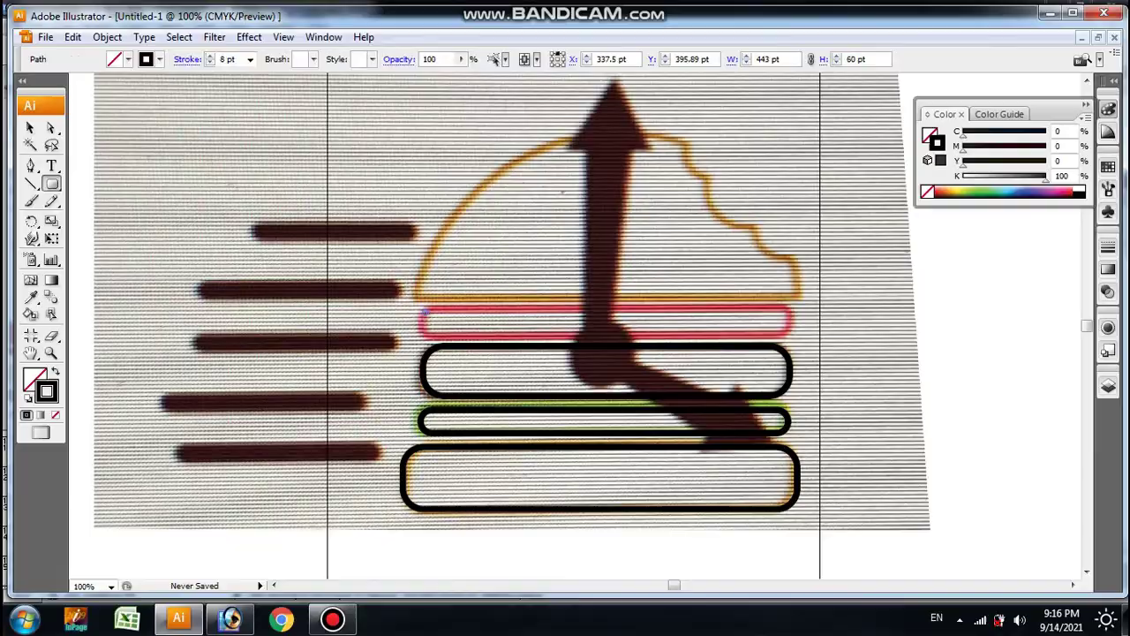
Trace the top bun's straight base and the curved bite notches with the Pen tool.
{"action": "key", "text": "p"}
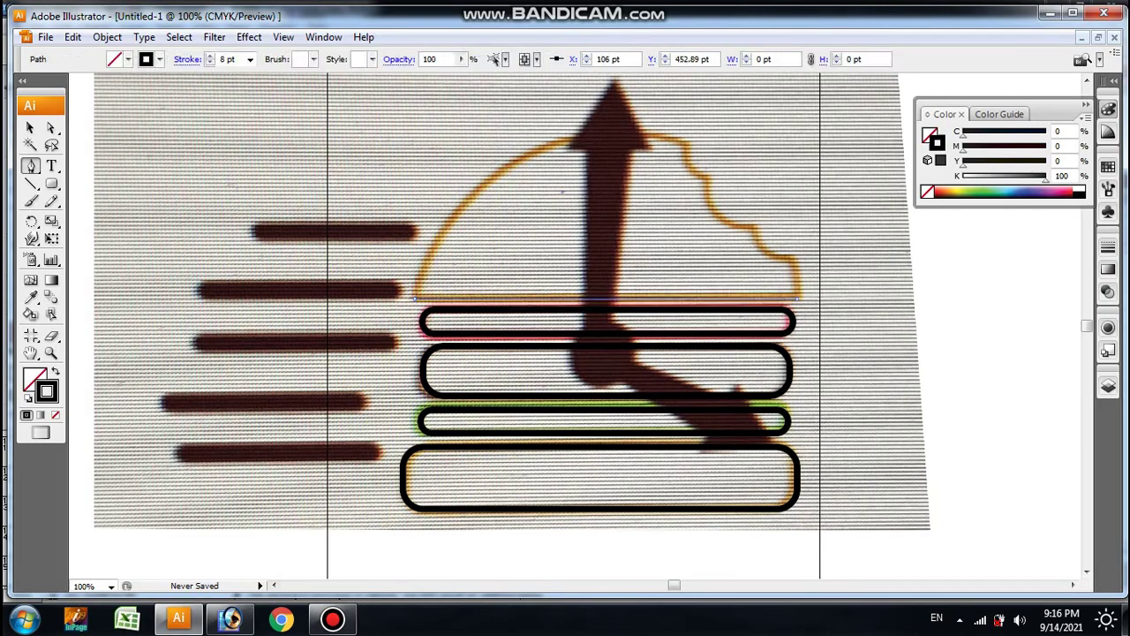
{"action": "left_click", "coordinate": [415, 298]}
{"action": "left_click", "coordinate": [797, 298]}
{"action": "left_click", "coordinate": [793, 263], "text": "ctrl"}
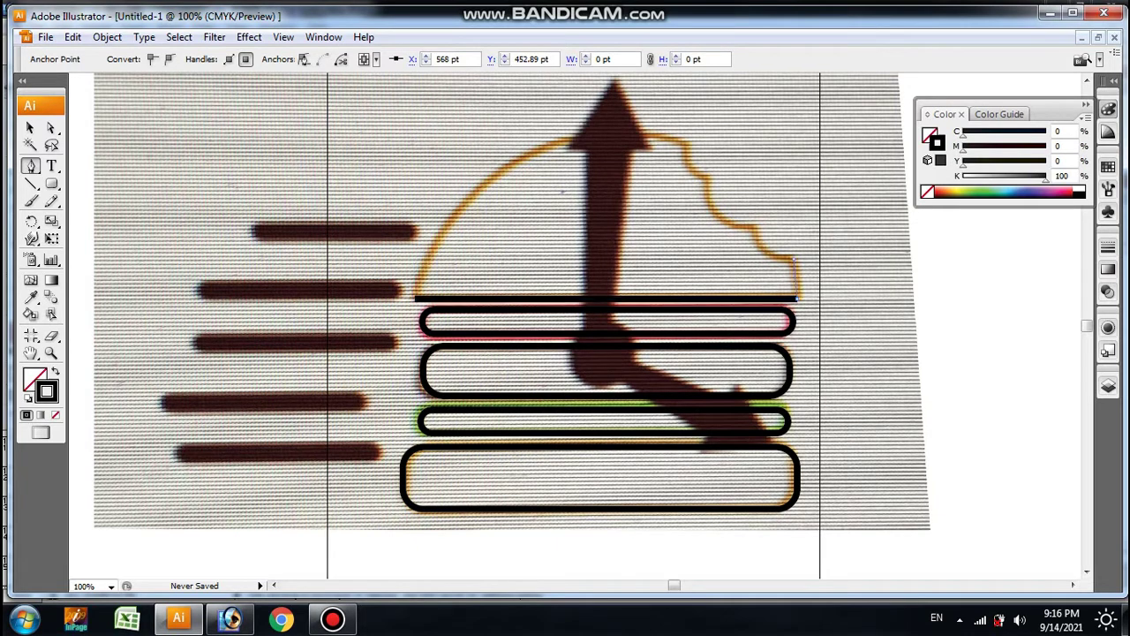
{"action": "left_click", "coordinate": [797, 298]}
{"action": "left_click", "coordinate": [794, 262]}
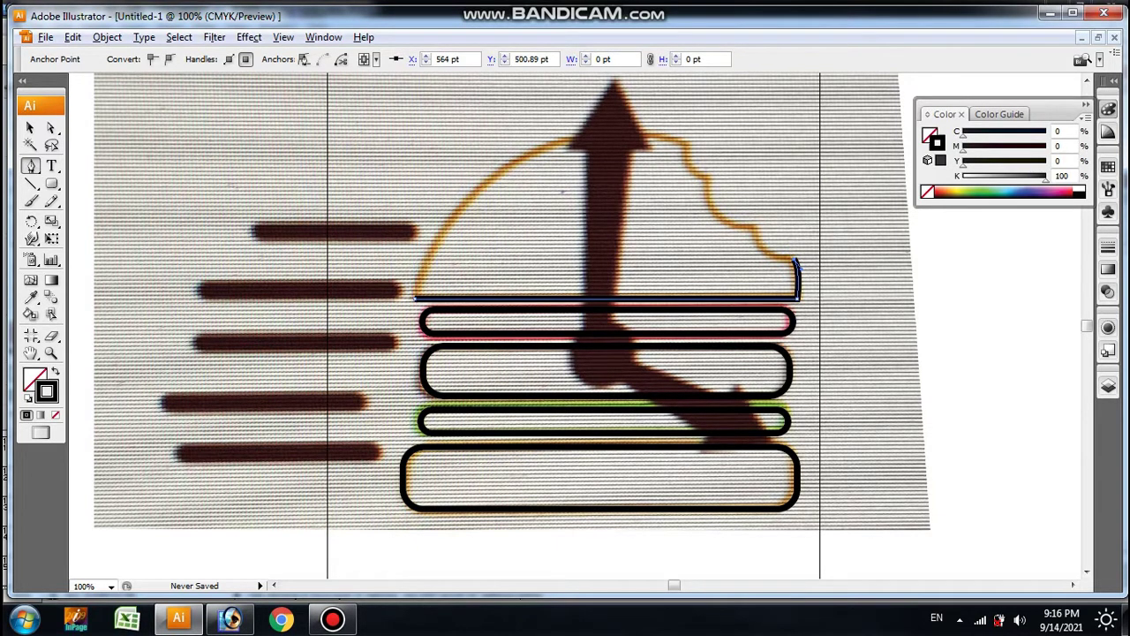
{"action": "left_click_drag", "start_coordinate": [754, 232], "coordinate": [754, 214]}
{"action": "left_click", "coordinate": [755, 232]}
{"action": "left_click", "coordinate": [706, 170]}
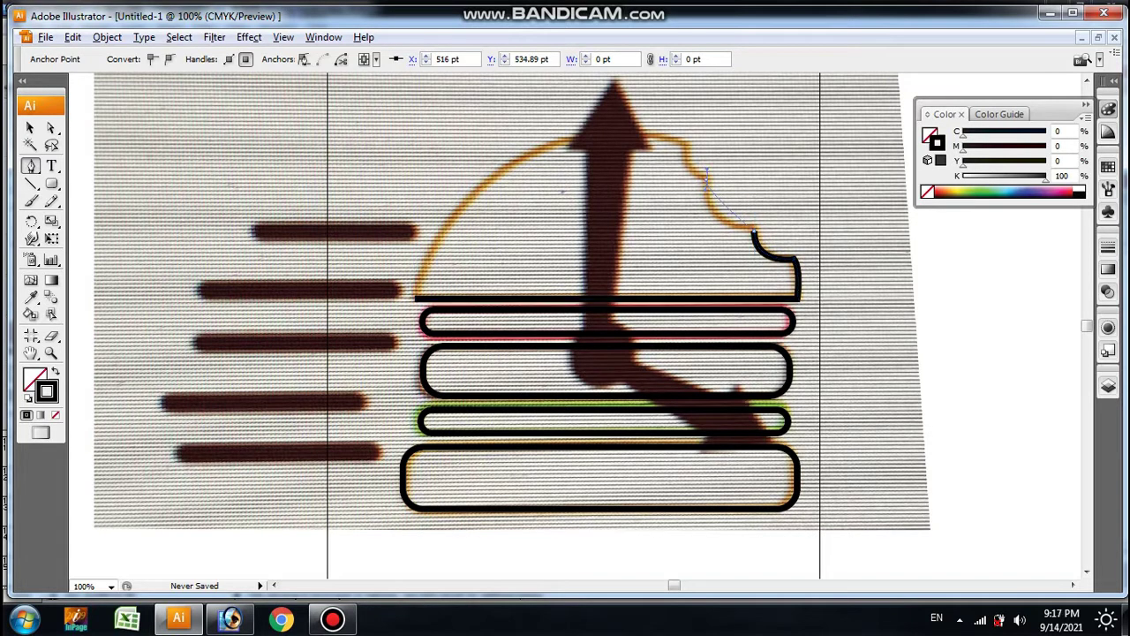
{"action": "left_click_drag", "start_coordinate": [700, 222], "coordinate": [698, 226]}
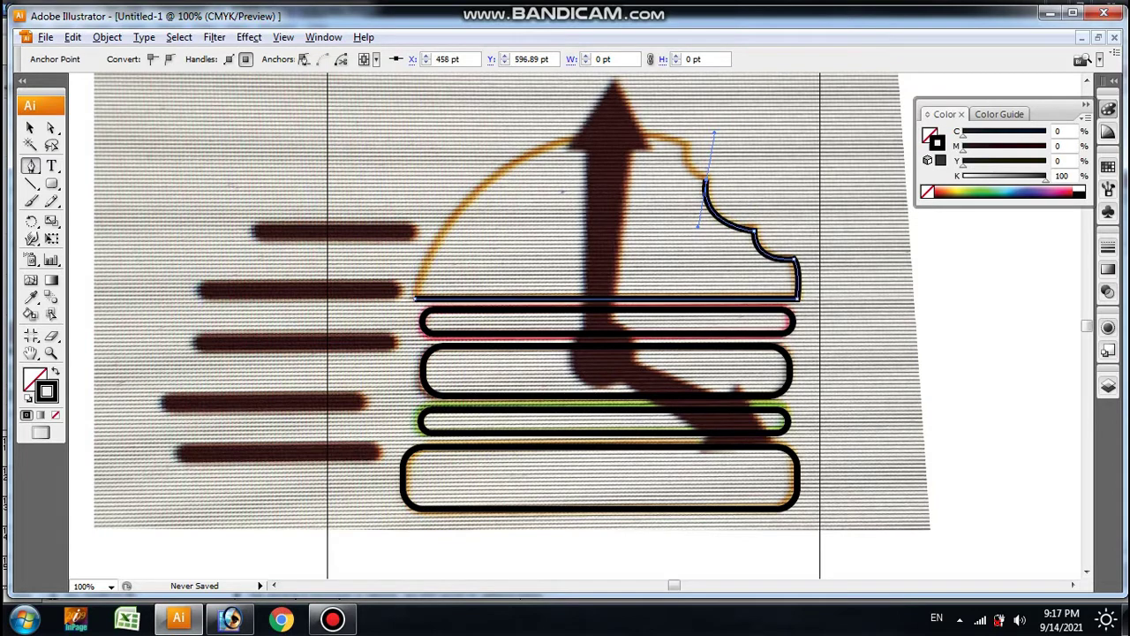
{"action": "left_click", "coordinate": [686, 143]}
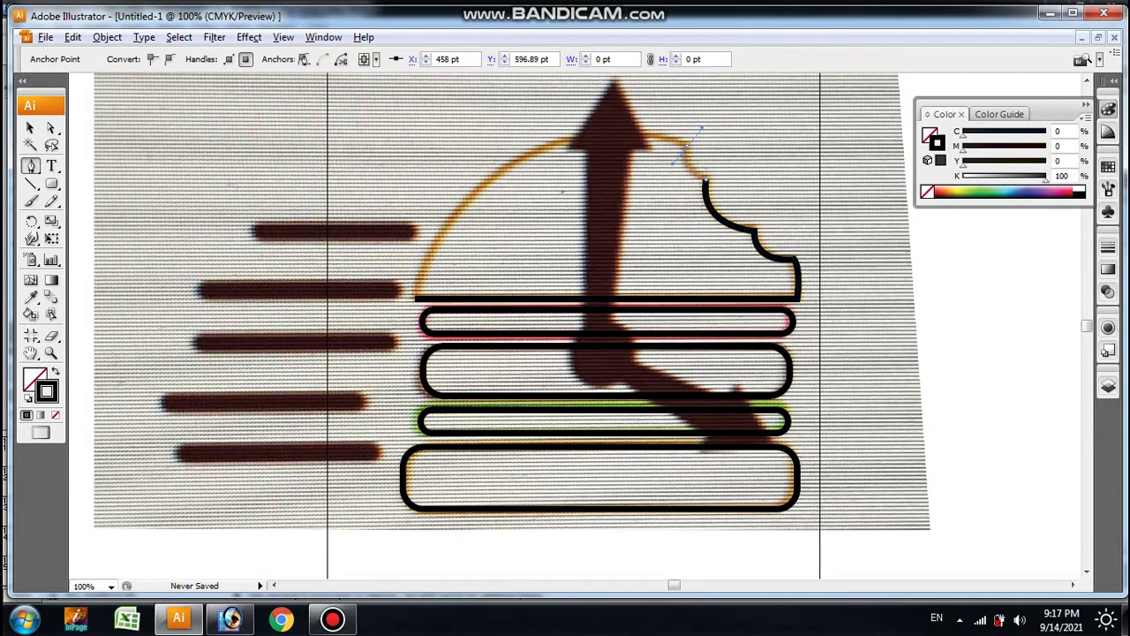
{"action": "left_click_drag", "start_coordinate": [698, 120], "coordinate": [696, 122]}
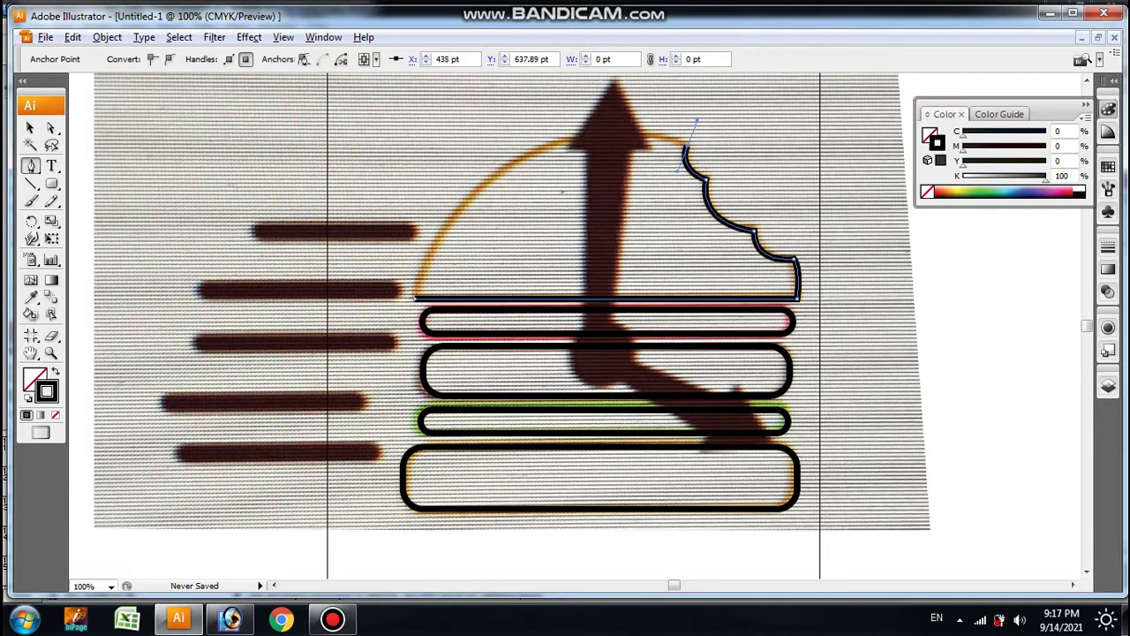
Arc the path over the bun's top to the left corner, undoing stray selection changes.
{"action": "left_click", "coordinate": [548, 203], "text": "ctrl"}
{"action": "left_click", "coordinate": [685, 145]}
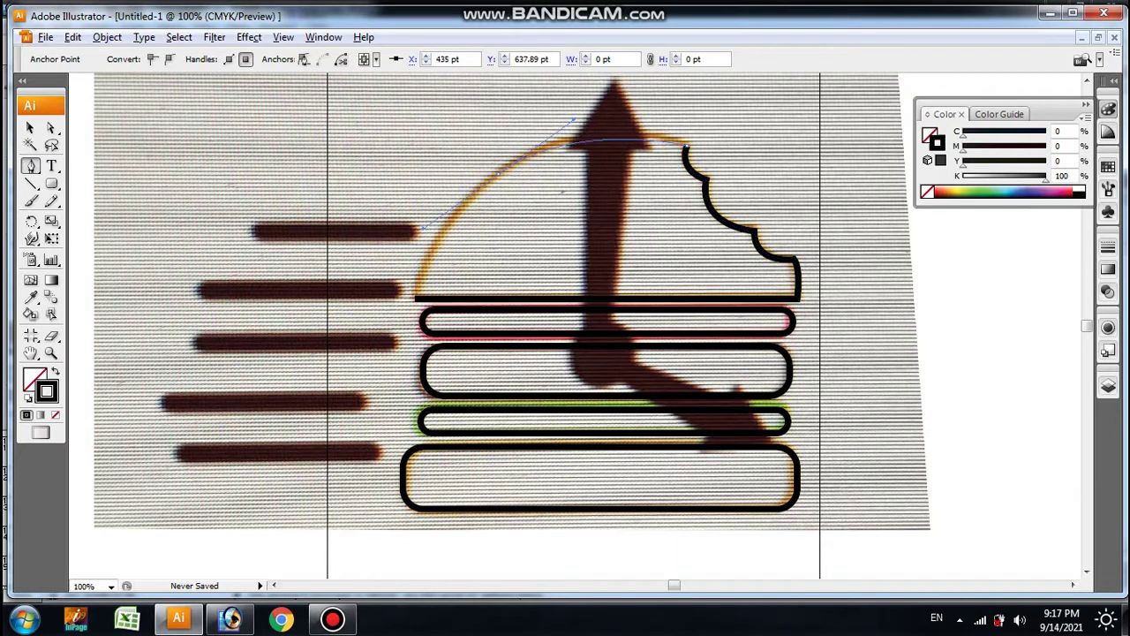
{"action": "left_click_drag", "start_coordinate": [500, 172], "coordinate": [413, 240]}
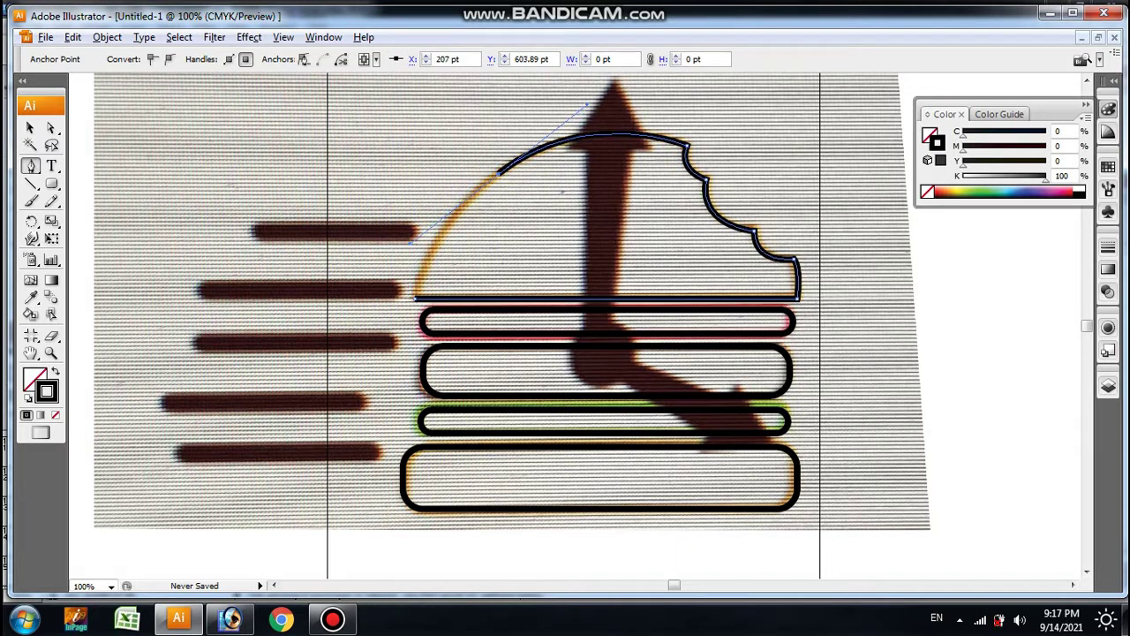
{"action": "left_click", "coordinate": [413, 299]}
{"action": "left_click_drag", "start_coordinate": [413, 298], "coordinate": [428, 225]}
{"action": "left_click", "coordinate": [29, 127]}
{"action": "left_click", "coordinate": [335, 231]}
{"action": "left_click", "coordinate": [50, 127]}
{"action": "left_click", "coordinate": [500, 172]}
{"action": "key", "text": "ctrl+z"}
{"action": "key", "text": "ctrl+z"}
{"action": "key", "text": "ctrl+z"}
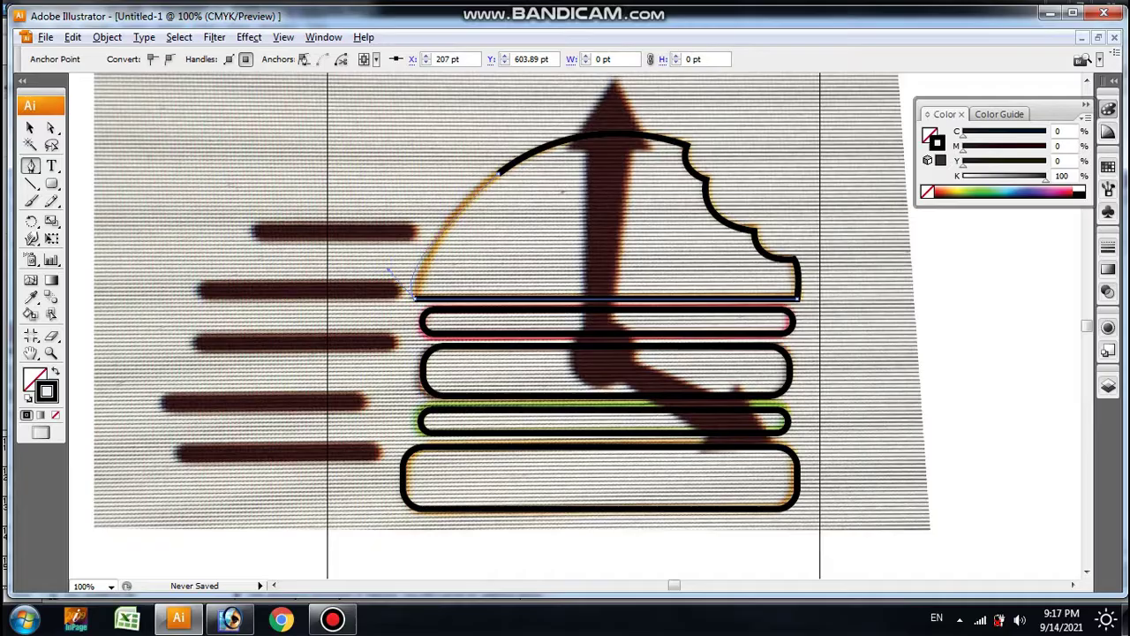
{"action": "key", "text": "ctrl+z"}
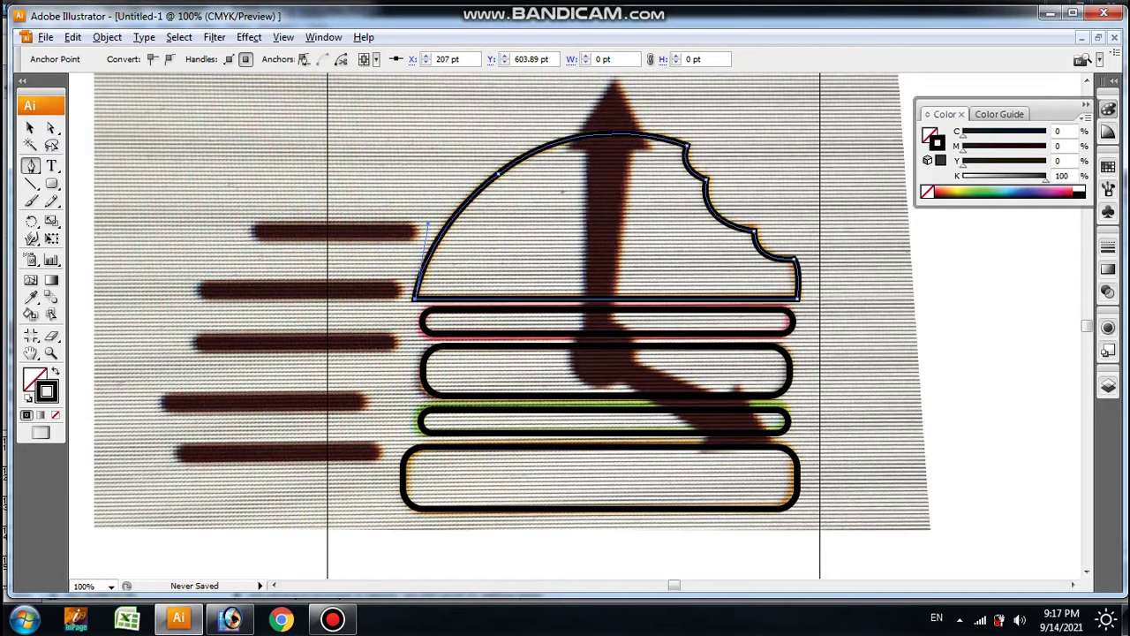
{"action": "key", "text": "ctrl+z"}
Remove the dome's fill so only the black outline remains, then deselect it.
{"action": "key", "text": "ctrl+shift+z"}
{"action": "key", "text": "m"}
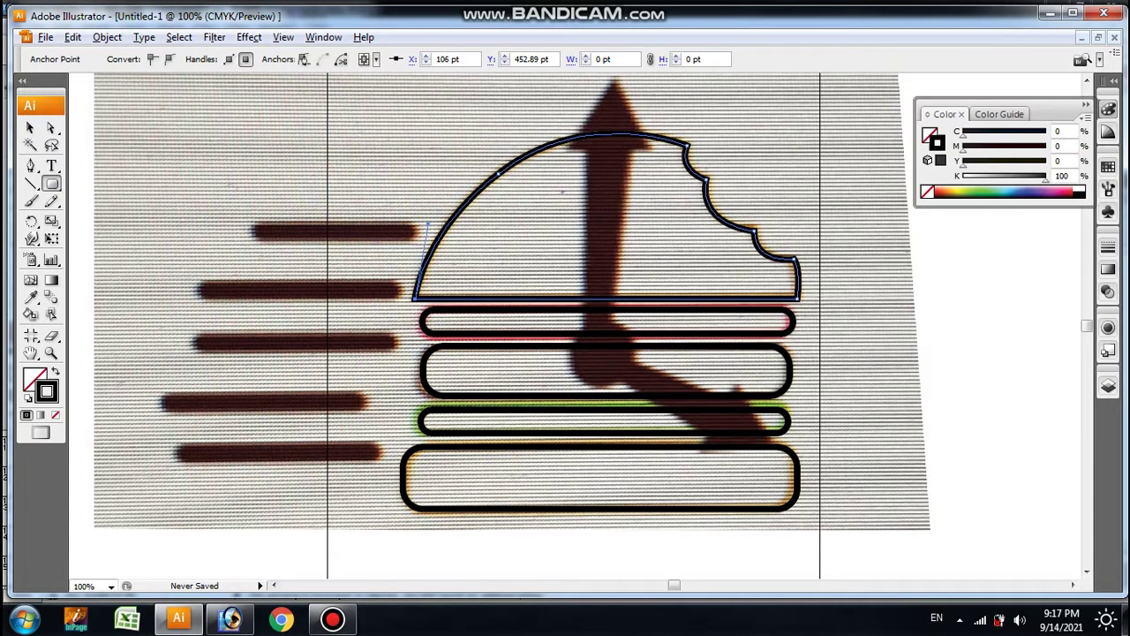
{"action": "key", "text": "ctrl+shift+z"}
{"action": "key", "text": "ctrl+z"}
{"action": "key", "text": "ctrl+z"}
{"action": "key", "text": "ctrl+shift+z"}
{"action": "key", "text": "ctrl+shift+z"}
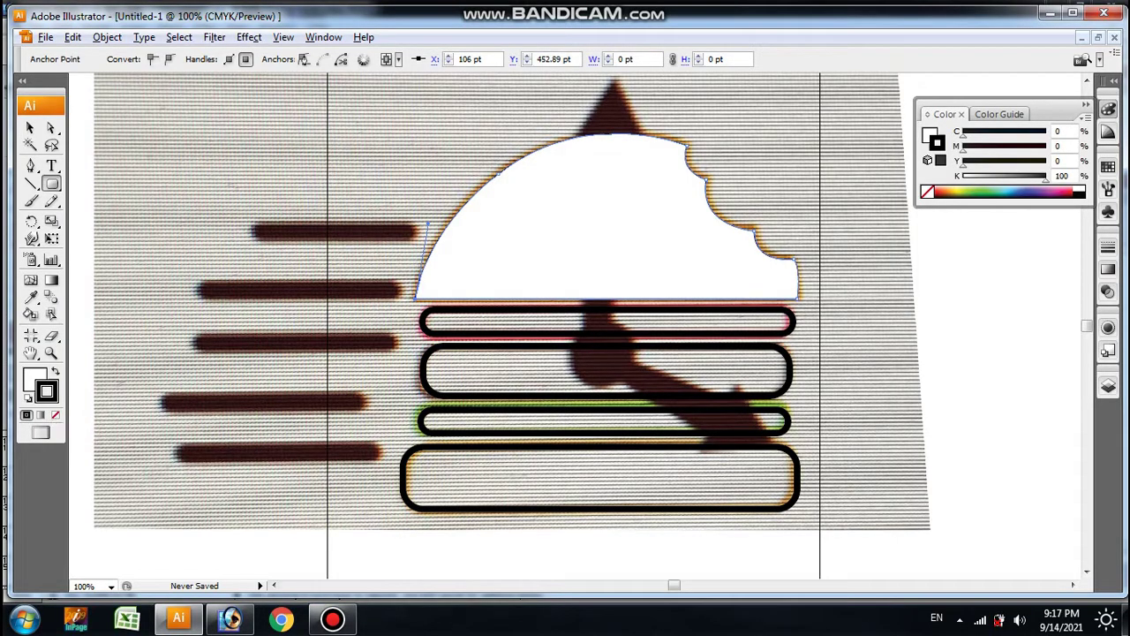
{"action": "key", "text": "slash"}
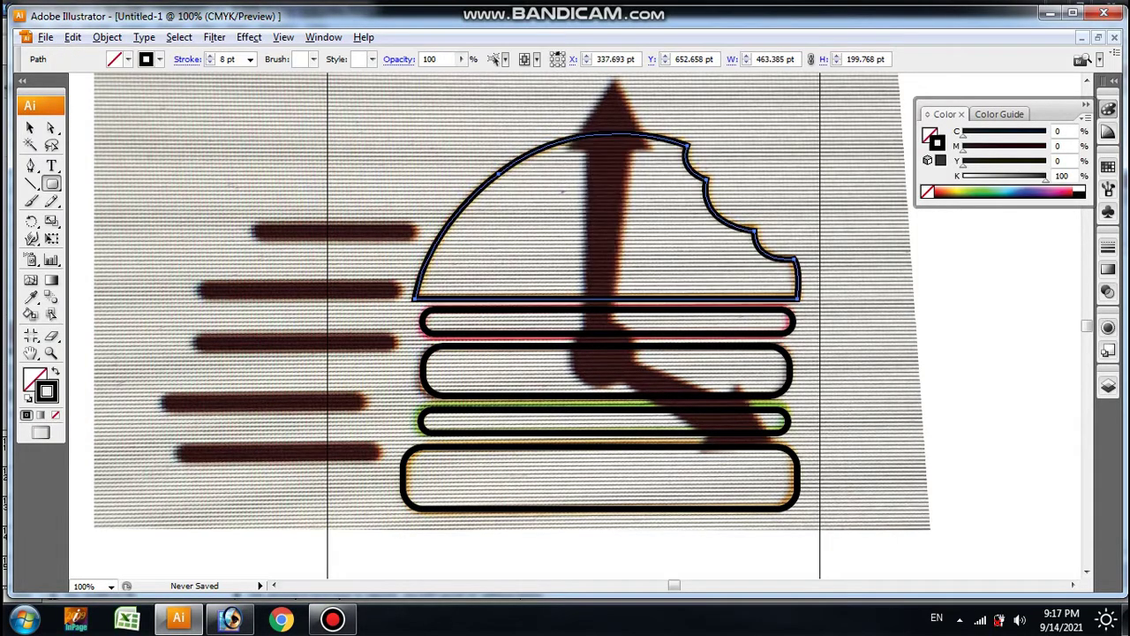
{"action": "key", "text": "v"}
{"action": "key", "text": "ctrl+shift+a"}
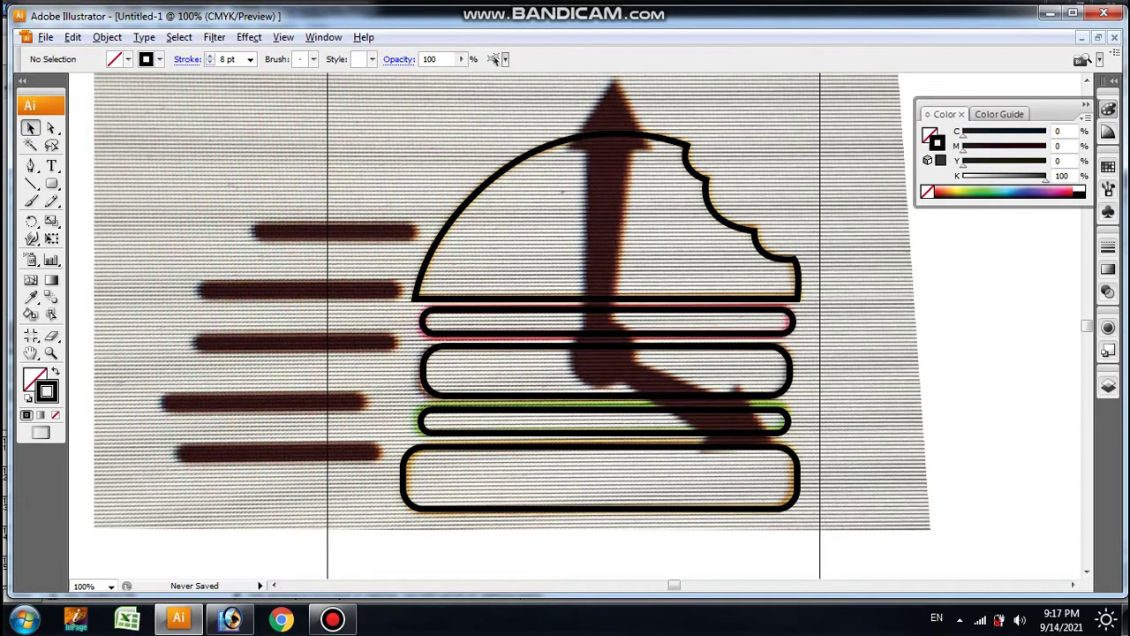
Draw a black-filled rounded bar over the top speed line.
{"action": "key", "text": "m"}
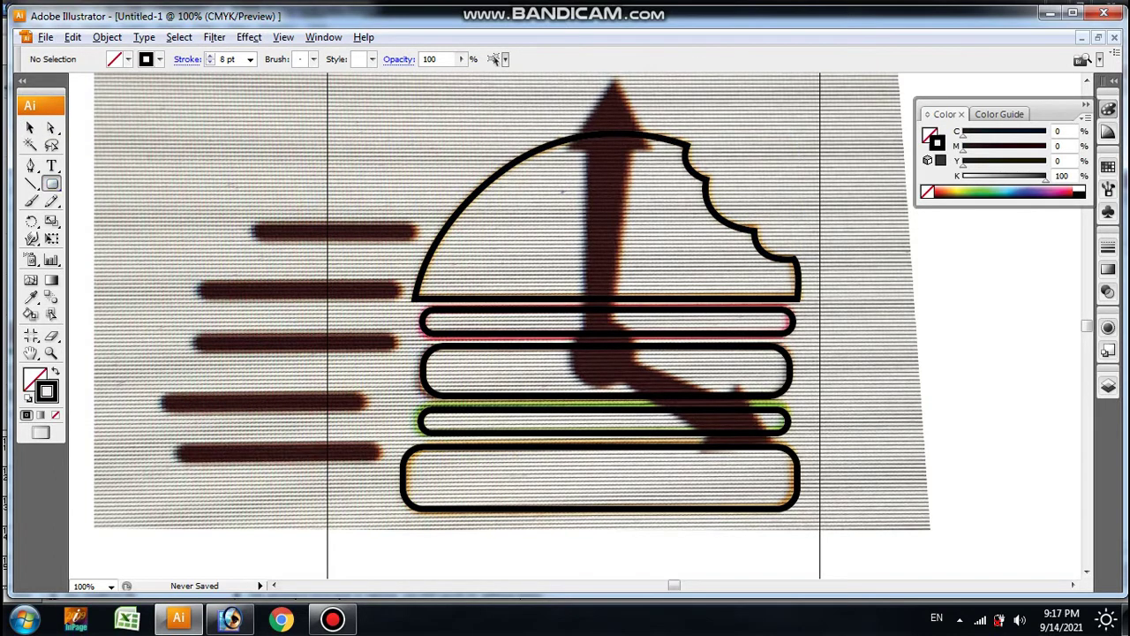
{"action": "left_click_drag", "start_coordinate": [253, 223], "coordinate": [418, 238]}
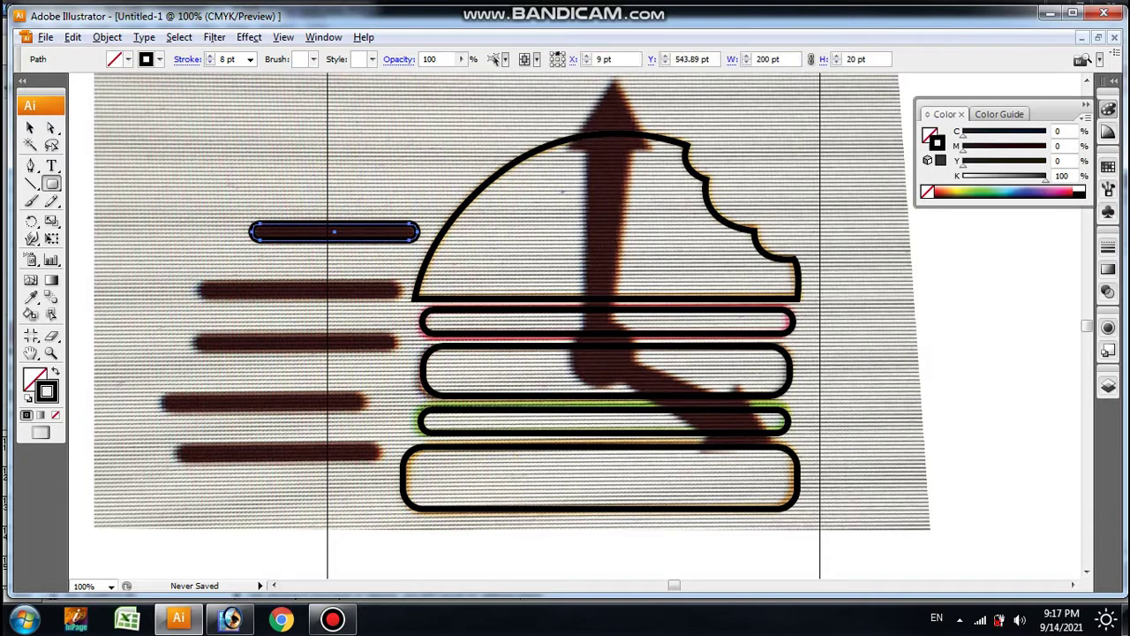
{"action": "key", "text": "d"}
{"action": "key", "text": "slash"}
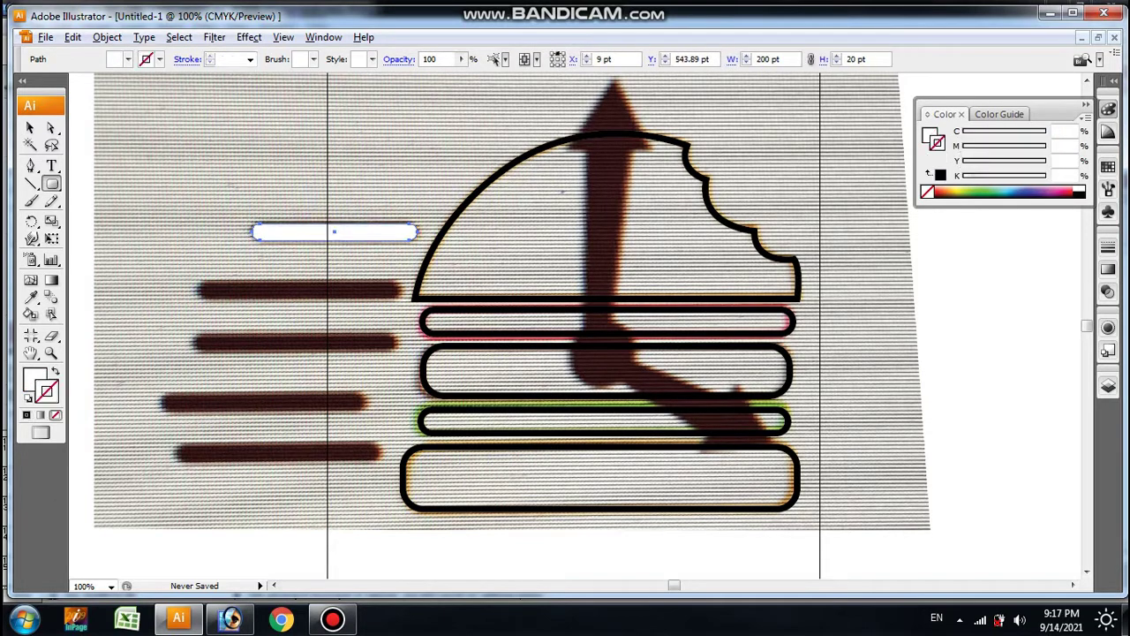
{"action": "key", "text": "x"}
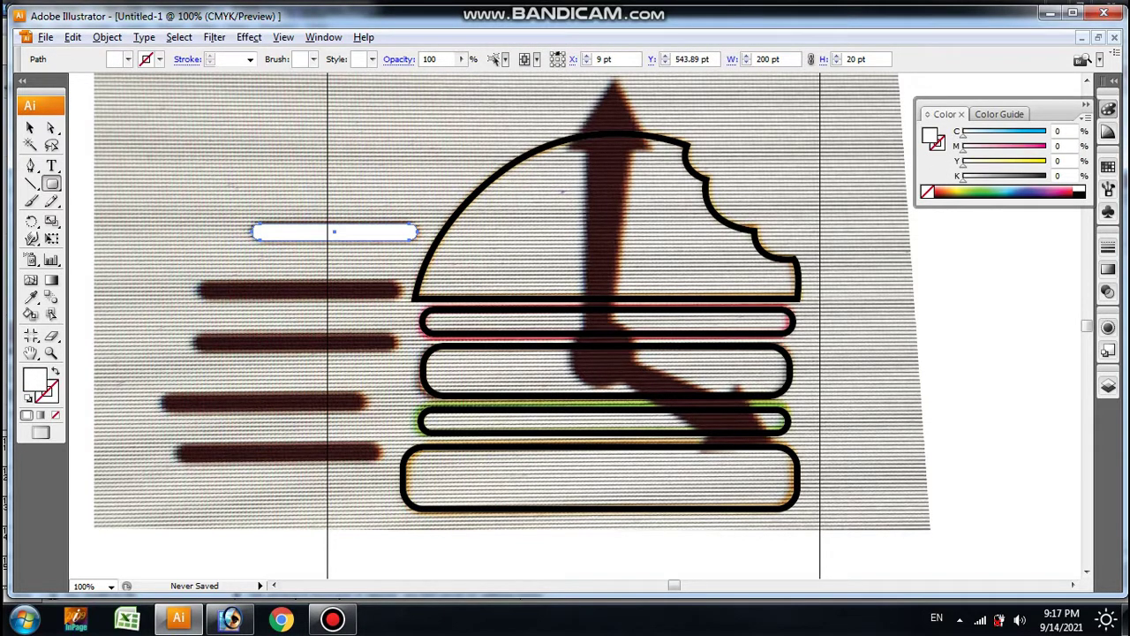
{"action": "left_click", "coordinate": [1080, 191]}
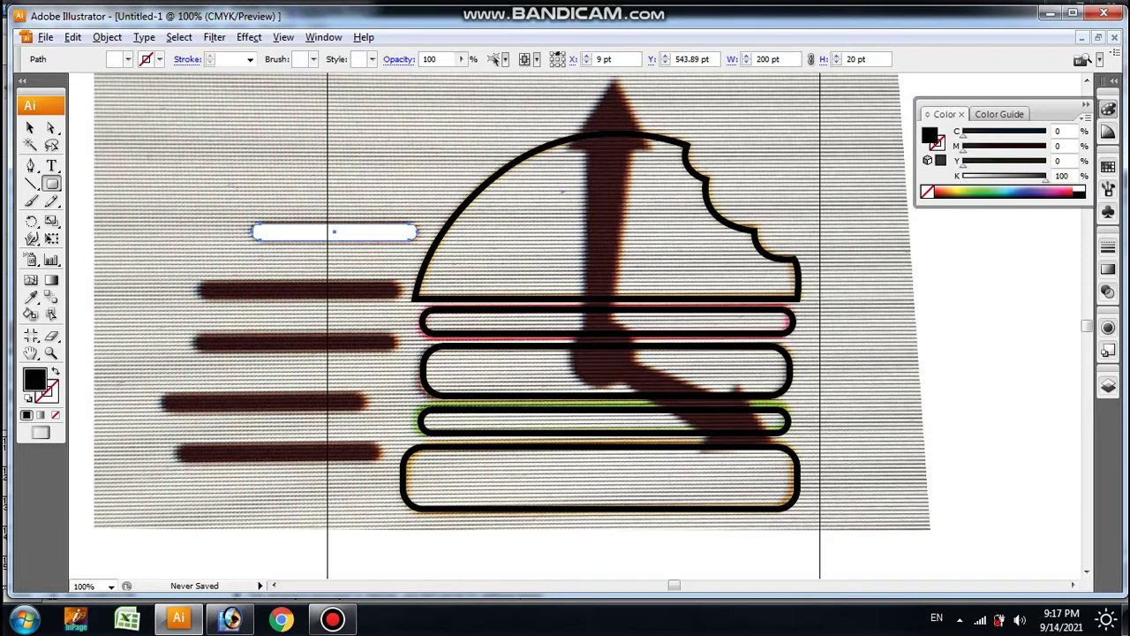
Draw black bars over the remaining four speed lines and select all the outline shapes.
{"action": "left_click_drag", "start_coordinate": [200, 281], "coordinate": [399, 301]}
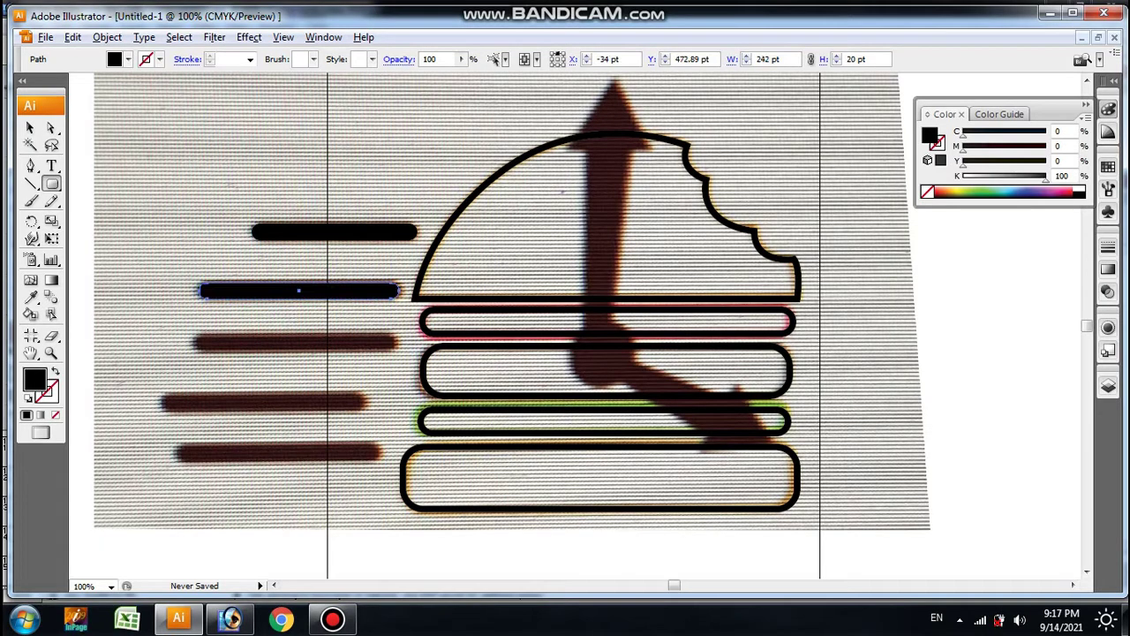
{"action": "left_click_drag", "start_coordinate": [194, 334], "coordinate": [395, 353]}
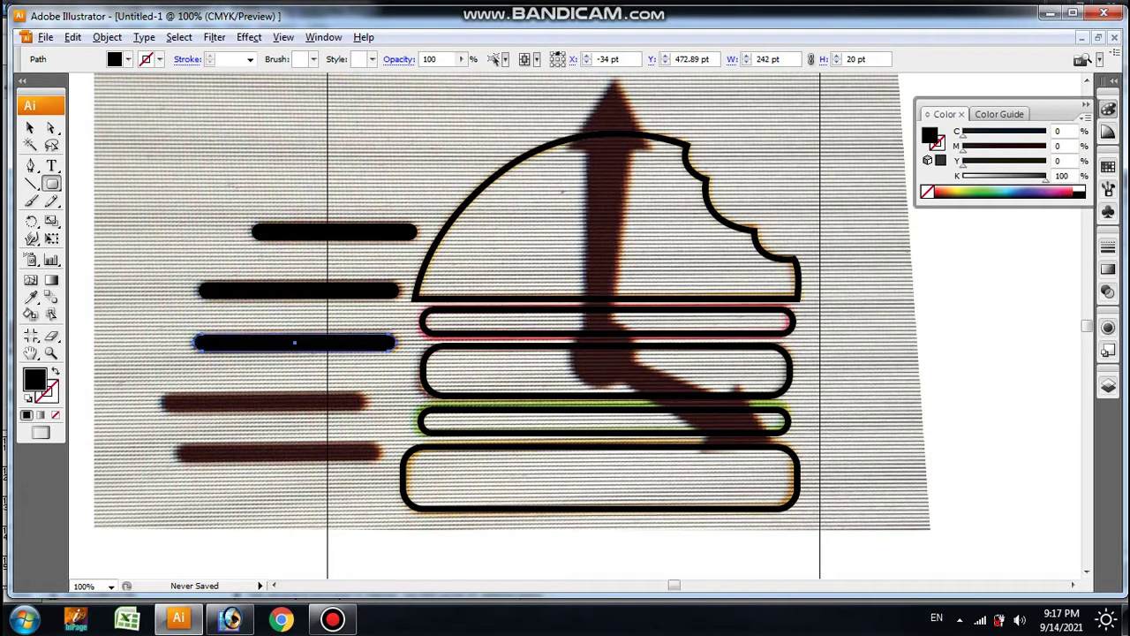
{"action": "left_click_drag", "start_coordinate": [163, 395], "coordinate": [364, 411]}
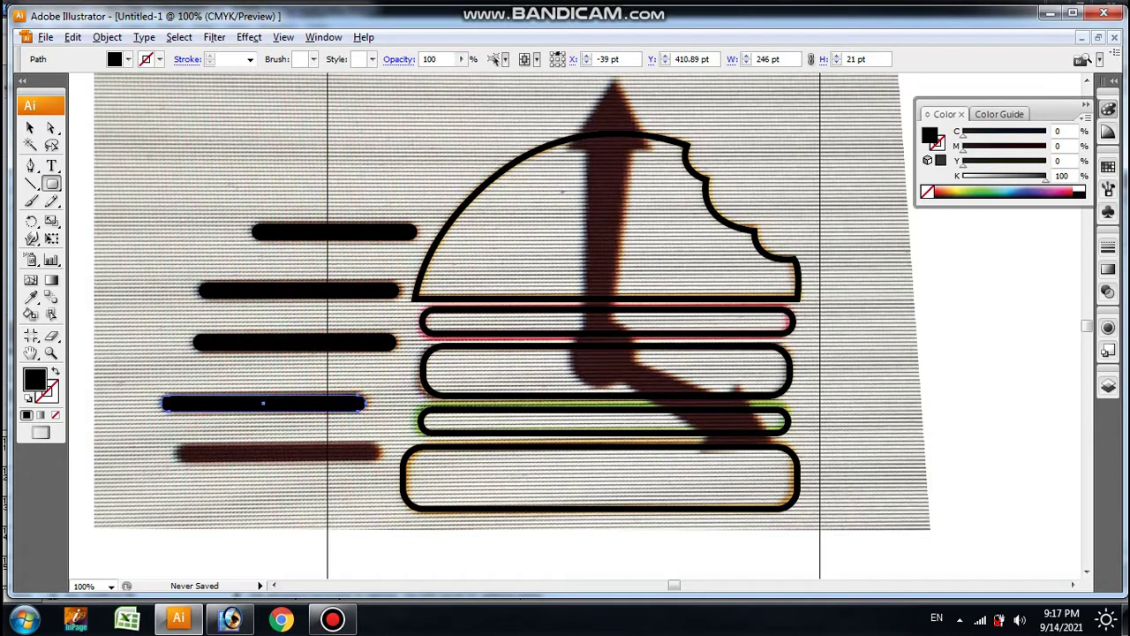
{"action": "left_click_drag", "start_coordinate": [177, 446], "coordinate": [378, 460]}
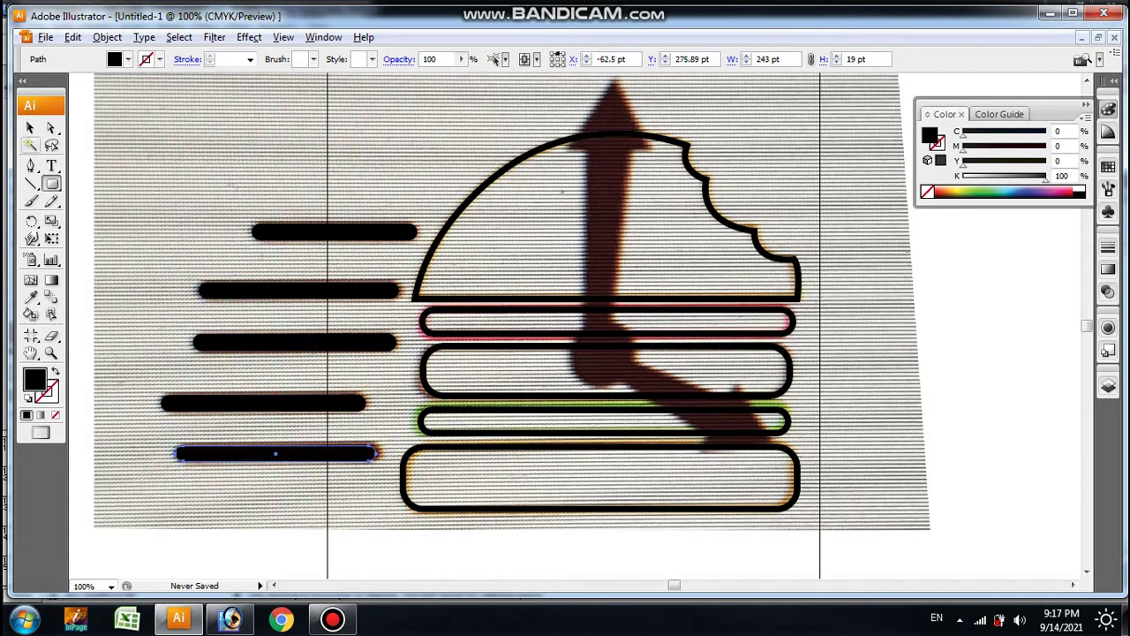
{"action": "left_click", "coordinate": [30, 128]}
{"action": "left_click_drag", "start_coordinate": [487, 561], "coordinate": [916, 153]}
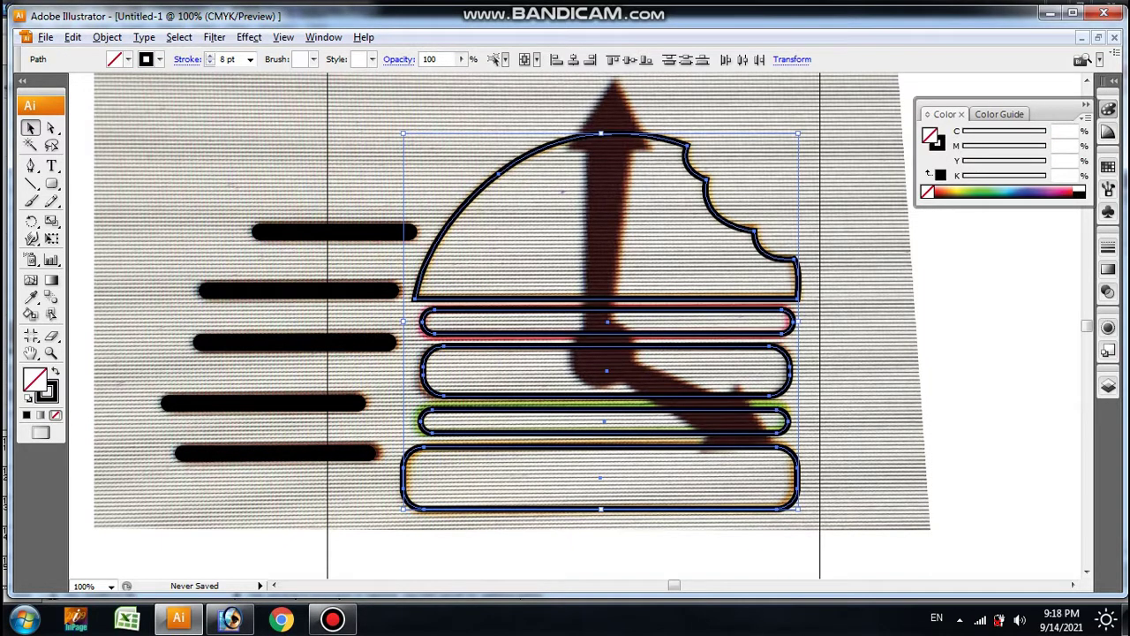
Thicken the selected burger outlines to a 10 pt stroke.
{"action": "left_click", "coordinate": [250, 60]}
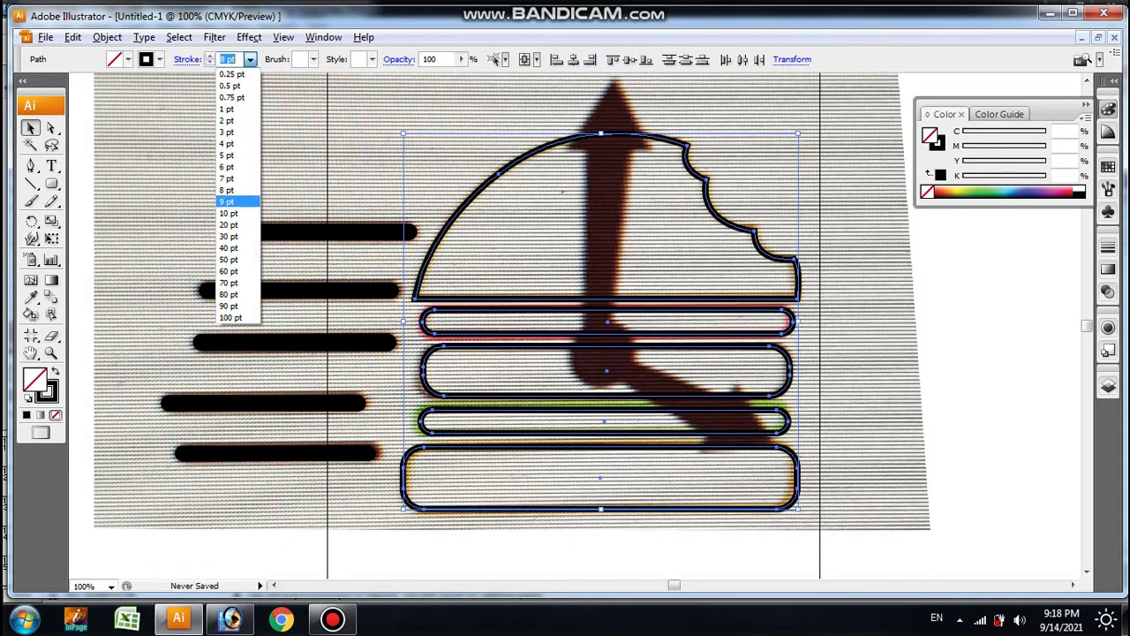
{"action": "left_click", "coordinate": [234, 202]}
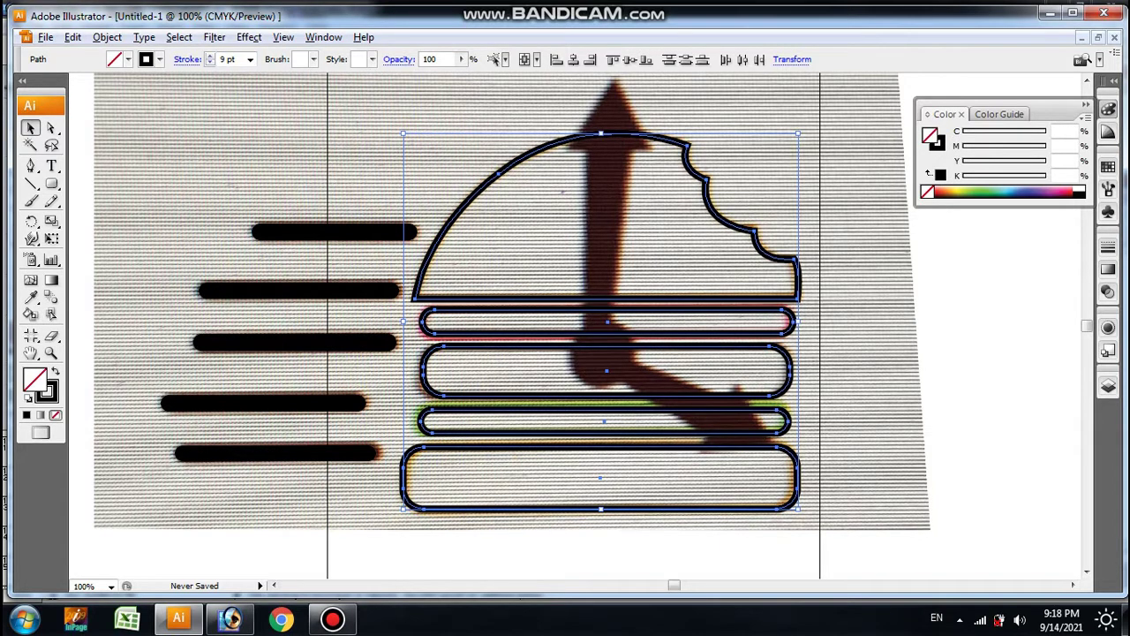
{"action": "left_click", "coordinate": [250, 60]}
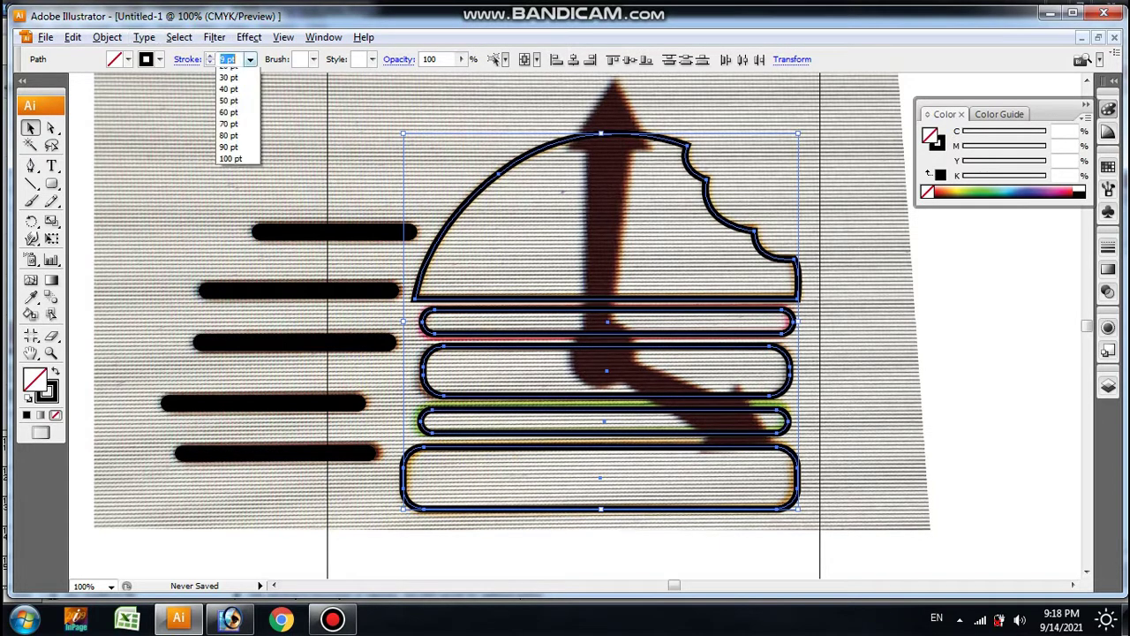
{"action": "left_click", "coordinate": [228, 213]}
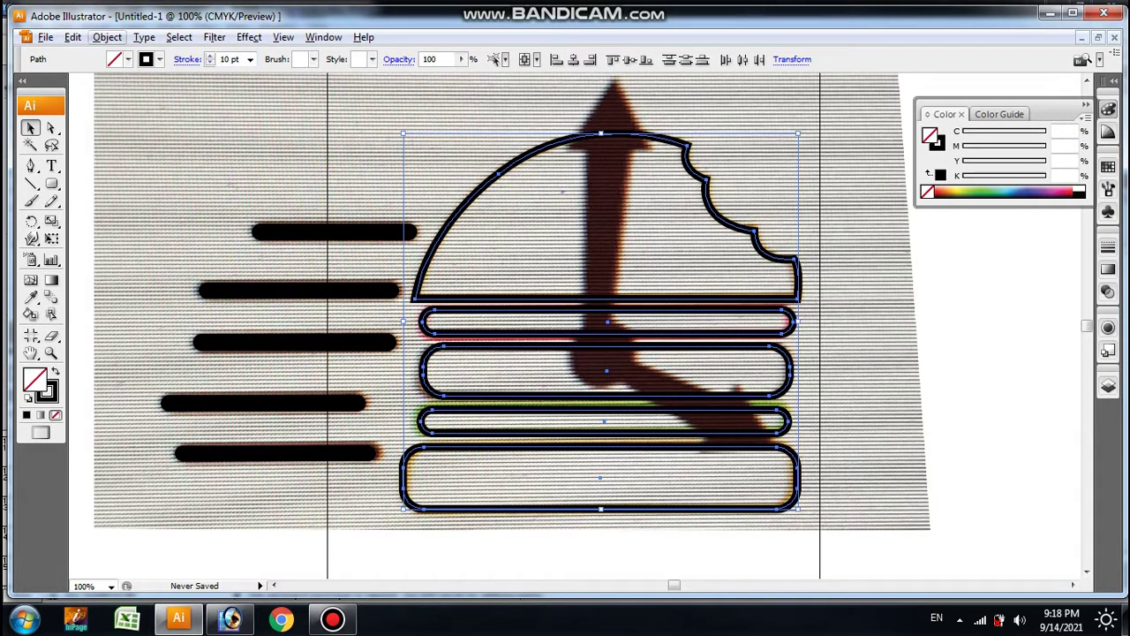
Convert the outline strokes to filled shapes and reselect the burger and speed lines.
{"action": "left_click", "coordinate": [107, 37]}
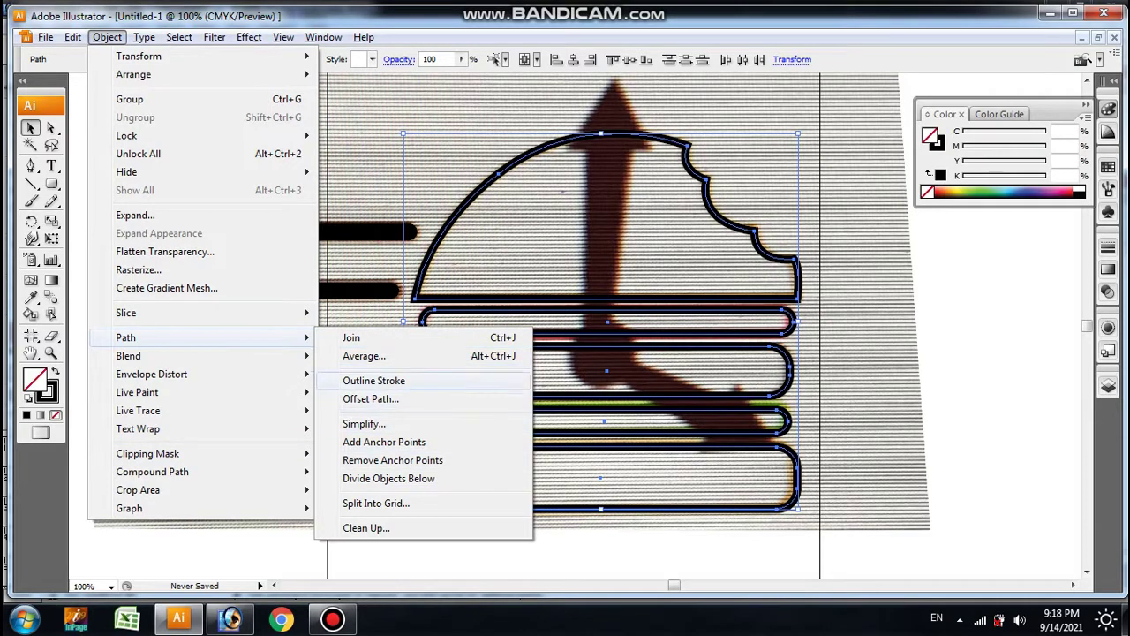
{"action": "left_click", "coordinate": [373, 381]}
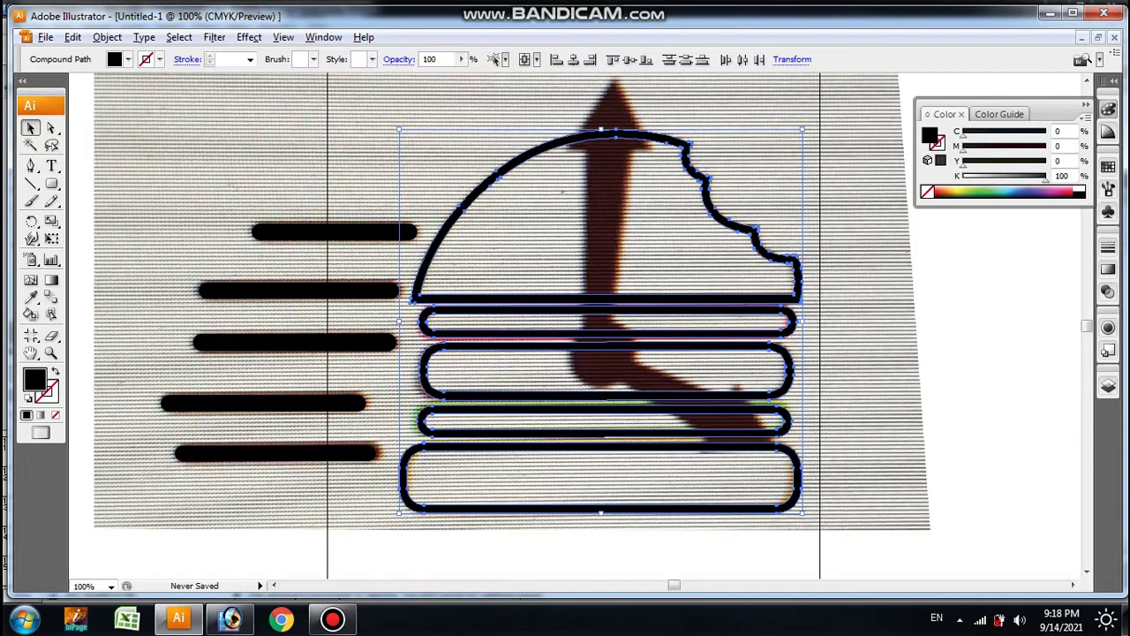
{"action": "key", "text": "ctrl+shift+a"}
{"action": "left_click_drag", "start_coordinate": [172, 563], "coordinate": [629, 187]}
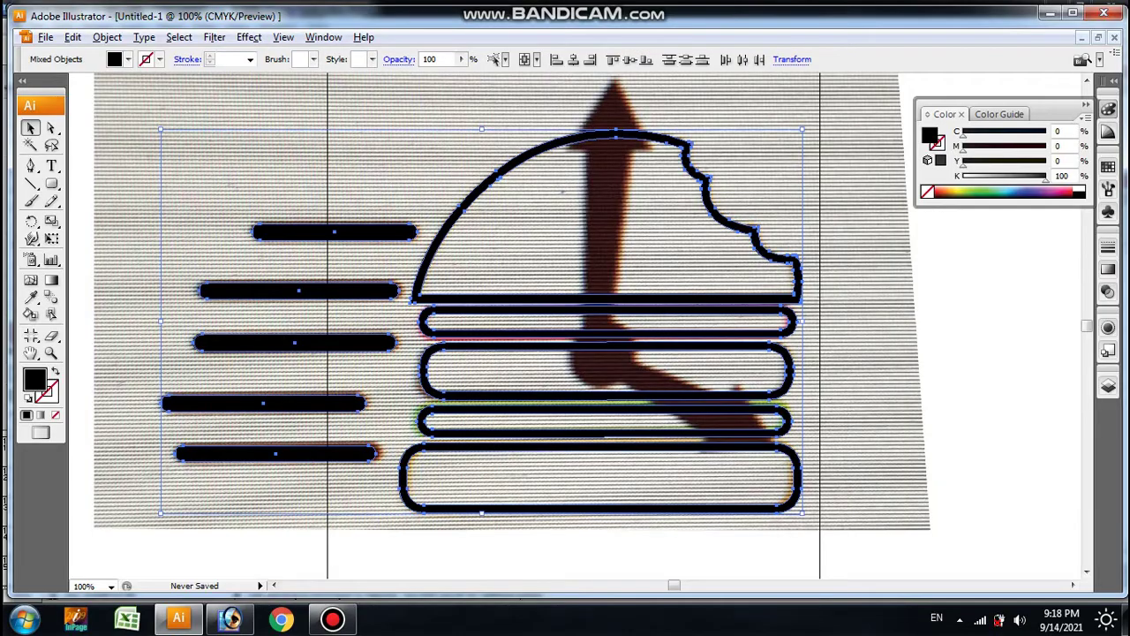
{"action": "left_click", "coordinate": [230, 618]}
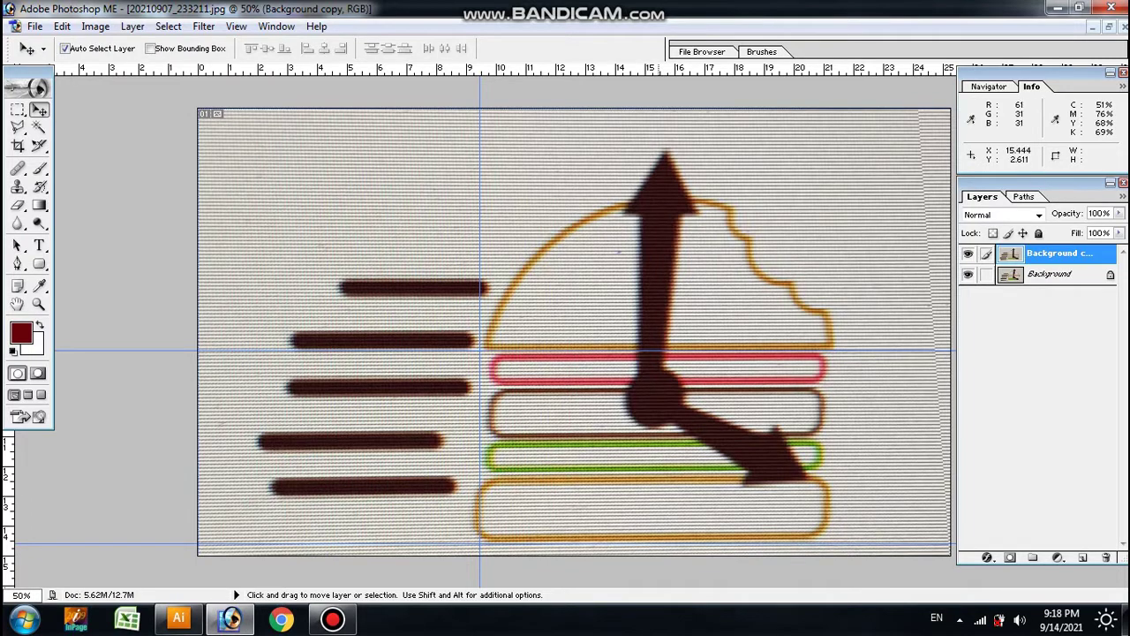
Select the top bun outline in Illustrator and copy it for Photoshop.
{"action": "left_click", "coordinate": [179, 618]}
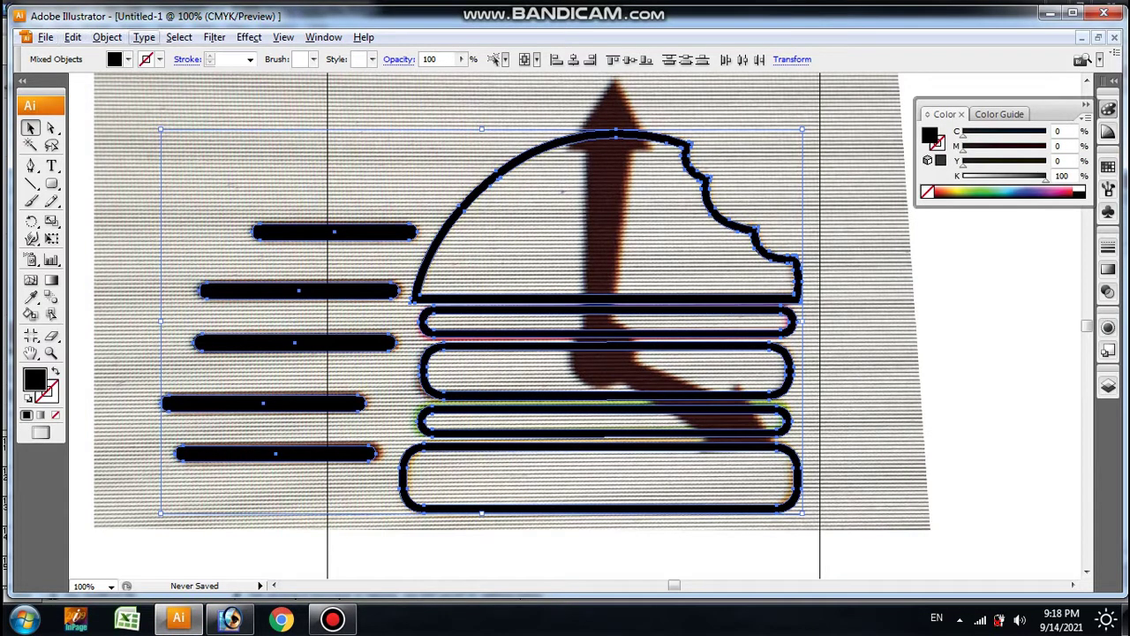
{"action": "left_click", "coordinate": [529, 547]}
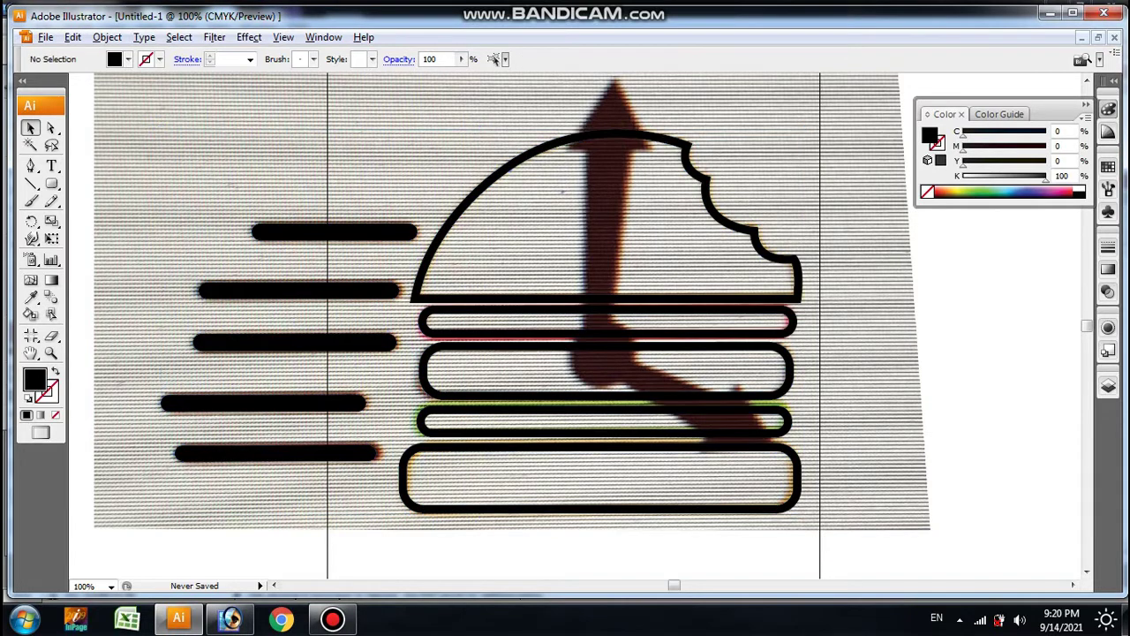
{"action": "left_click", "coordinate": [606, 298]}
{"action": "key", "text": "ctrl+shift+b"}
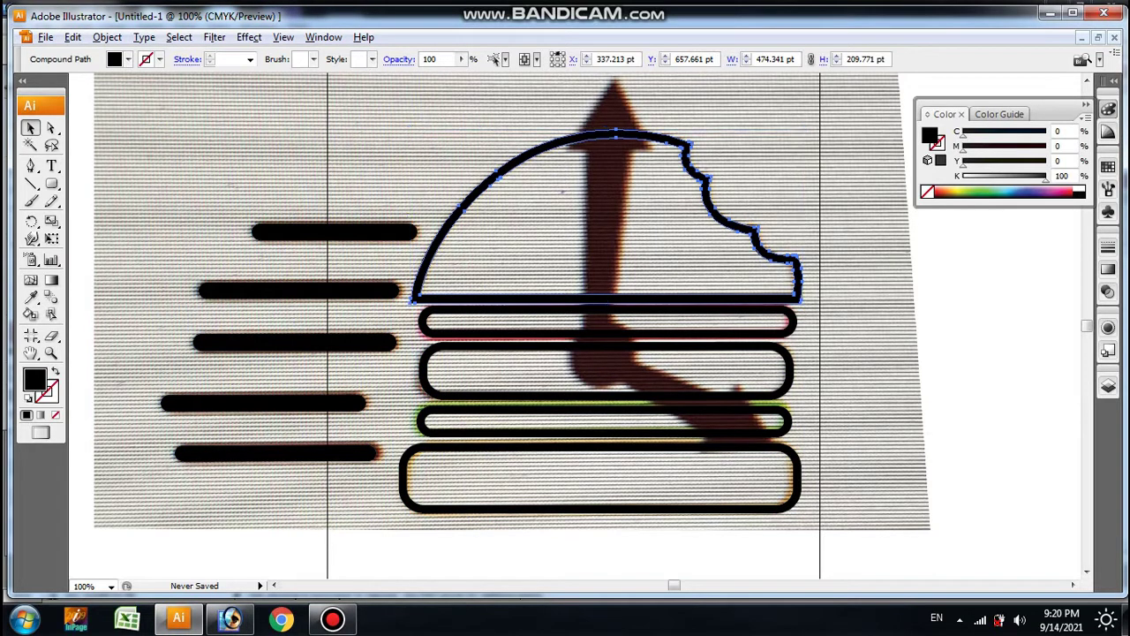
{"action": "key", "text": "ctrl+shift+b"}
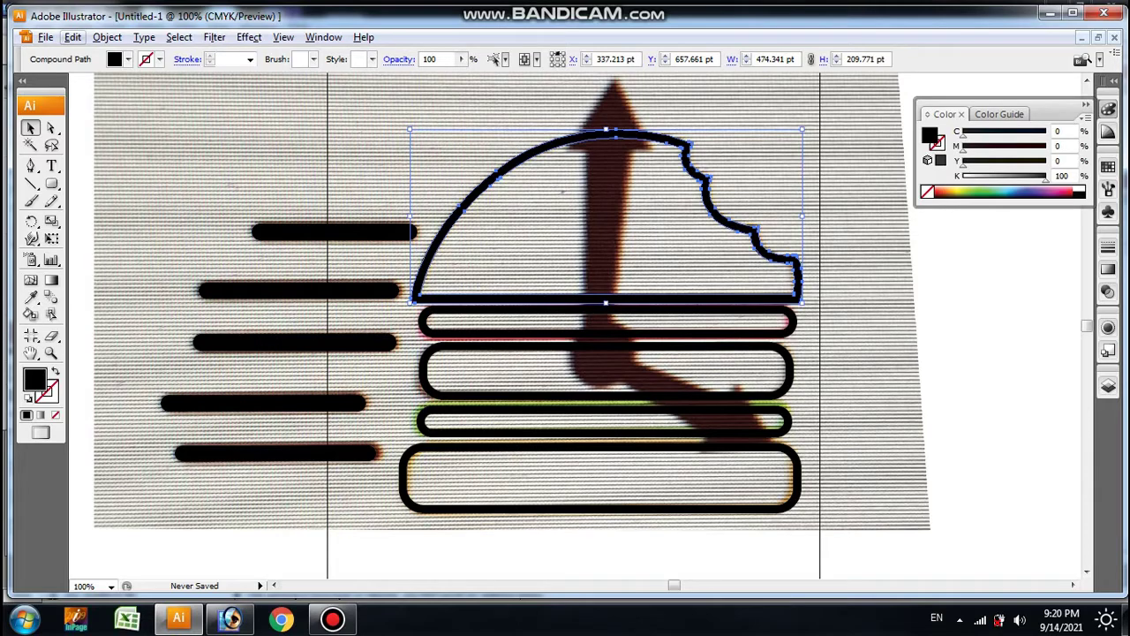
{"action": "left_click", "coordinate": [72, 37]}
{"action": "left_click", "coordinate": [98, 117]}
{"action": "left_click", "coordinate": [229, 618]}
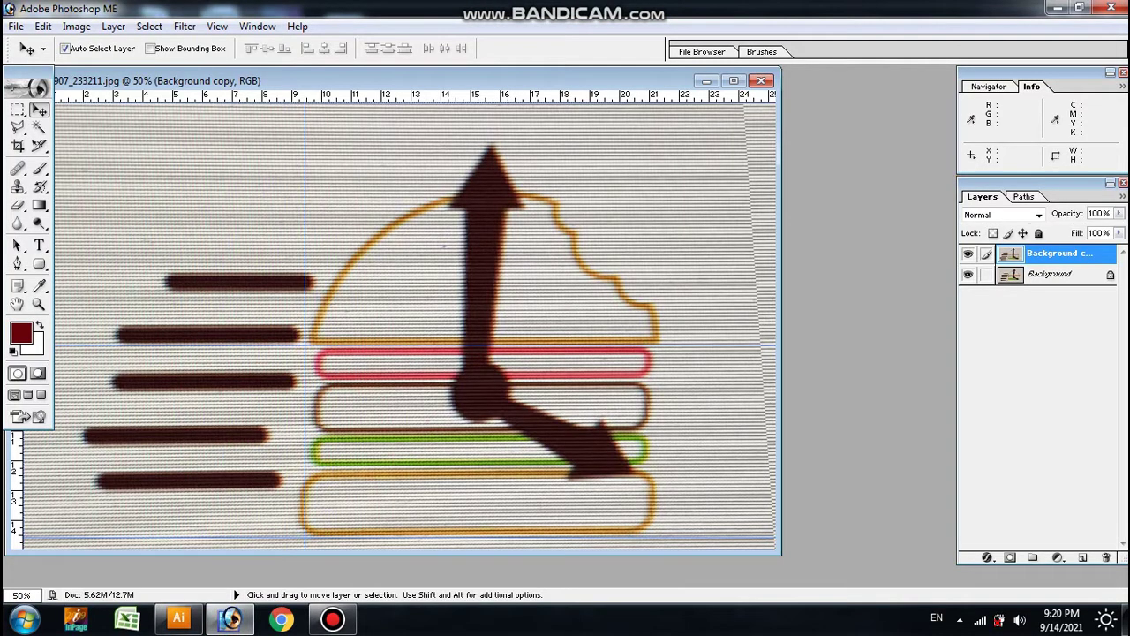
Paste the bun as a dark red shape layer, move it up and scale it about 171%.
{"action": "left_click", "coordinate": [43, 26]}
{"action": "left_click", "coordinate": [61, 184]}
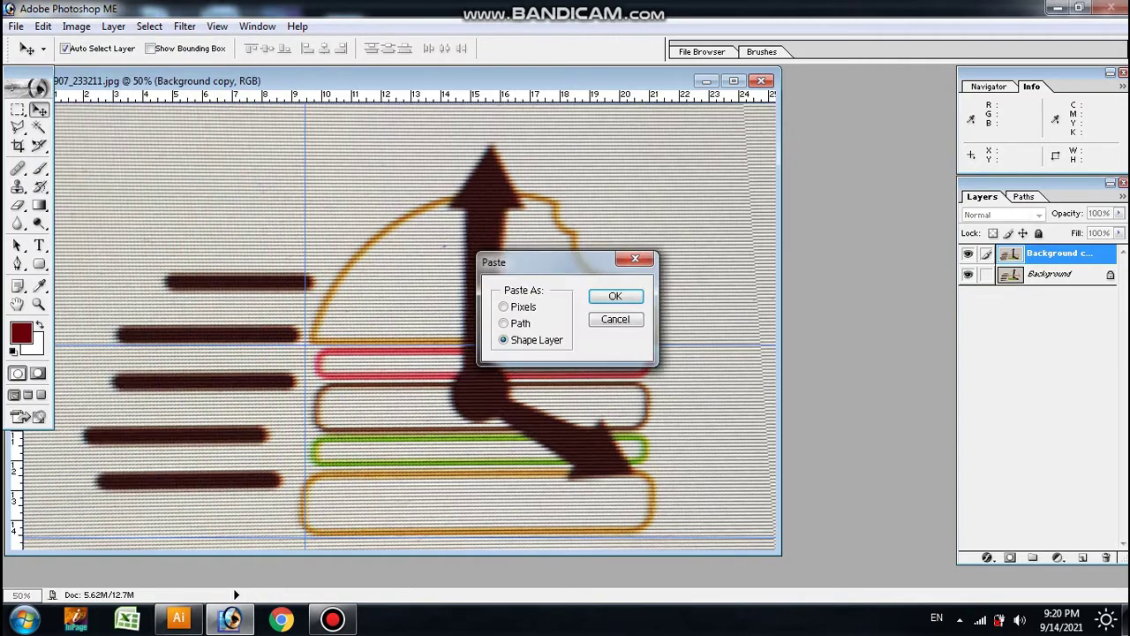
{"action": "key", "text": "Return"}
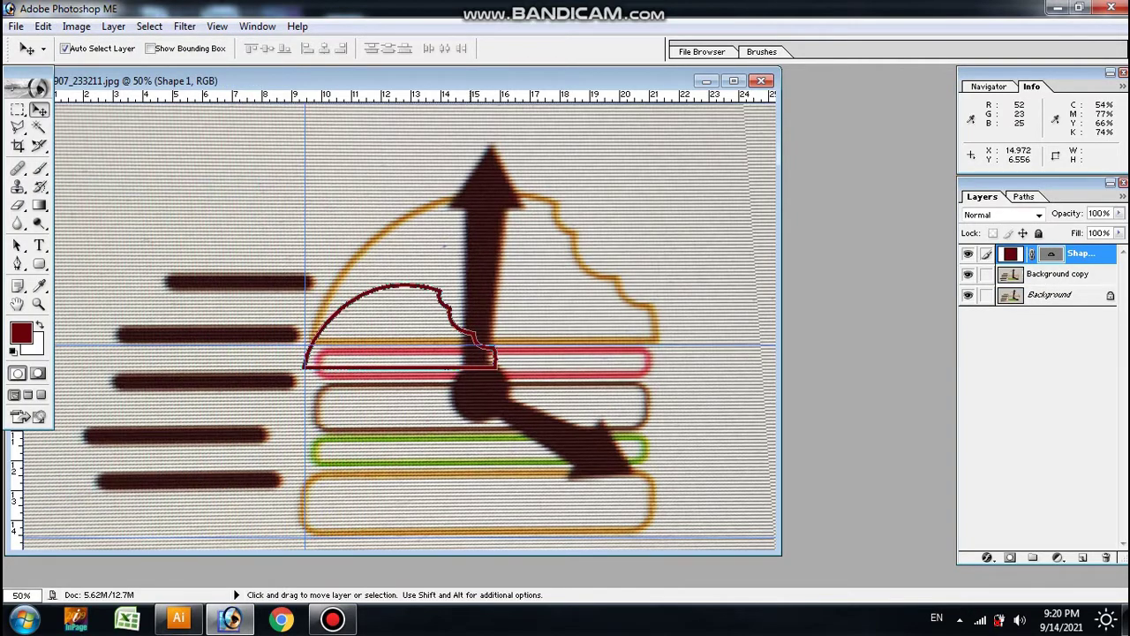
{"action": "key", "text": "ctrl+t"}
{"action": "left_click_drag", "start_coordinate": [403, 320], "coordinate": [405, 295]}
{"action": "key", "text": "Return"}
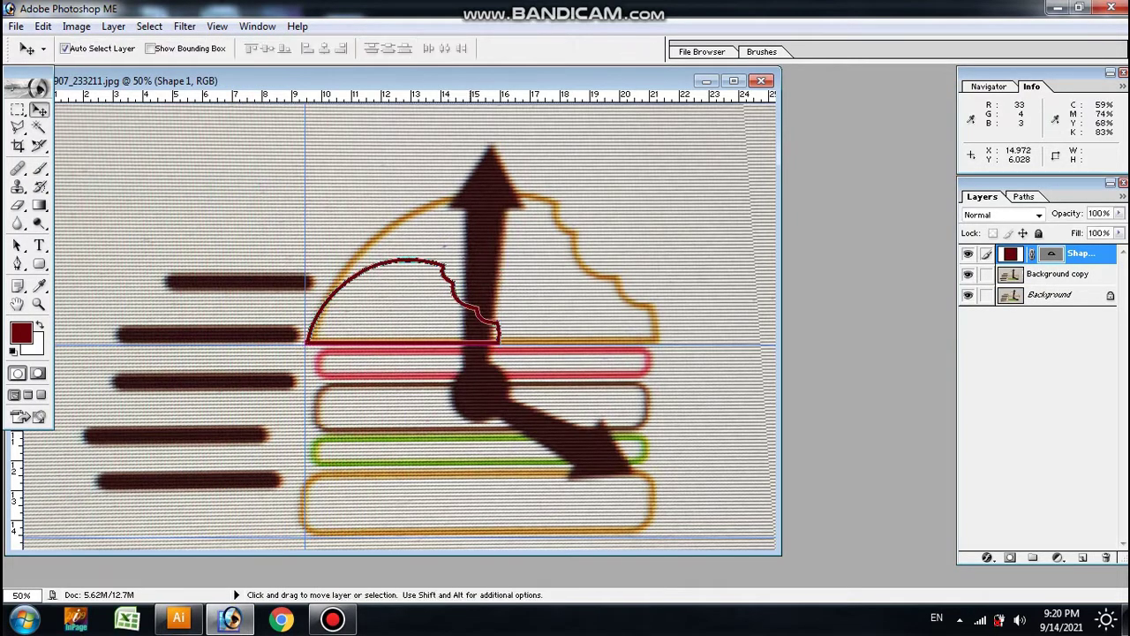
{"action": "key", "text": "ctrl+t"}
{"action": "left_click_drag", "start_coordinate": [500, 342], "coordinate": [653, 338]}
{"action": "key", "text": "Return"}
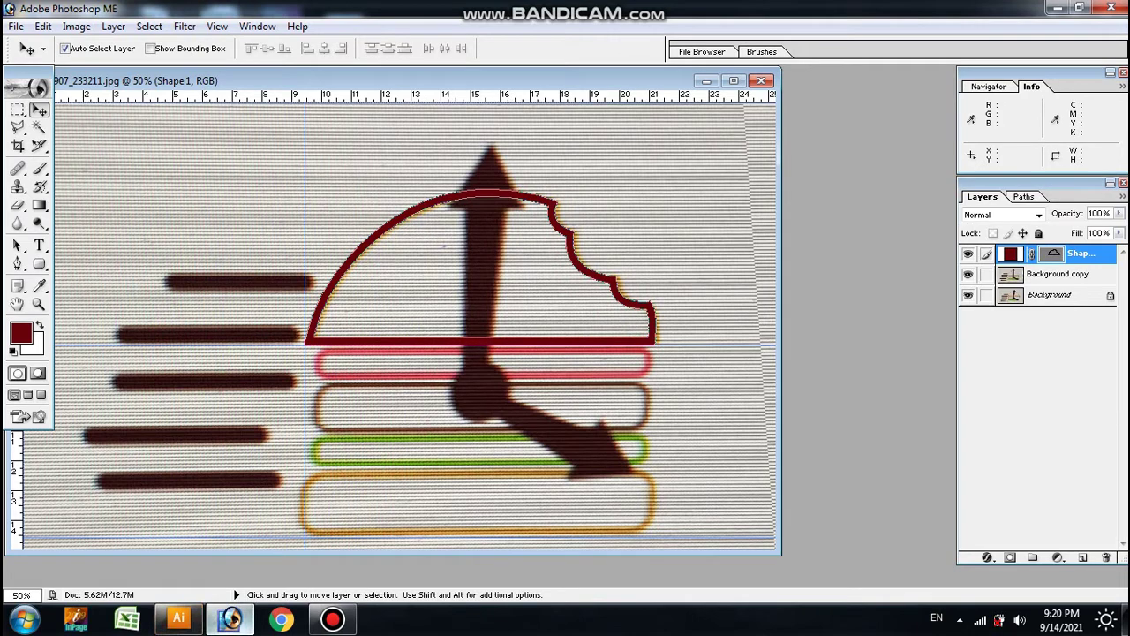
Copy the thin pink bar below the top bun from Illustrator for pasting into Photoshop.
{"action": "left_click", "coordinate": [178, 618]}
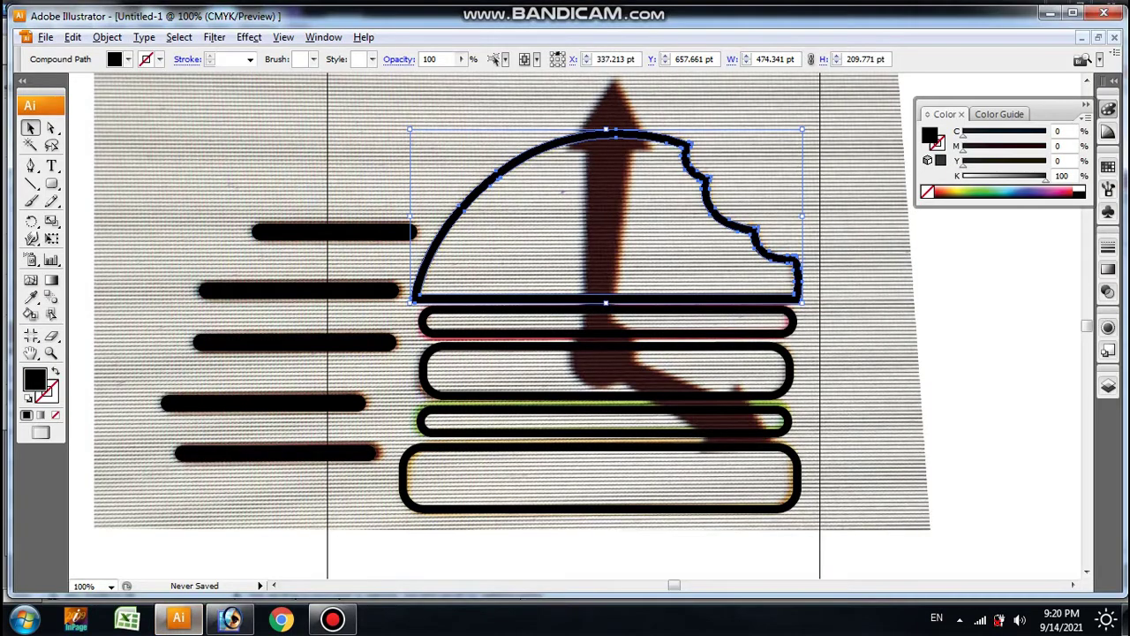
{"action": "left_click", "coordinate": [529, 311]}
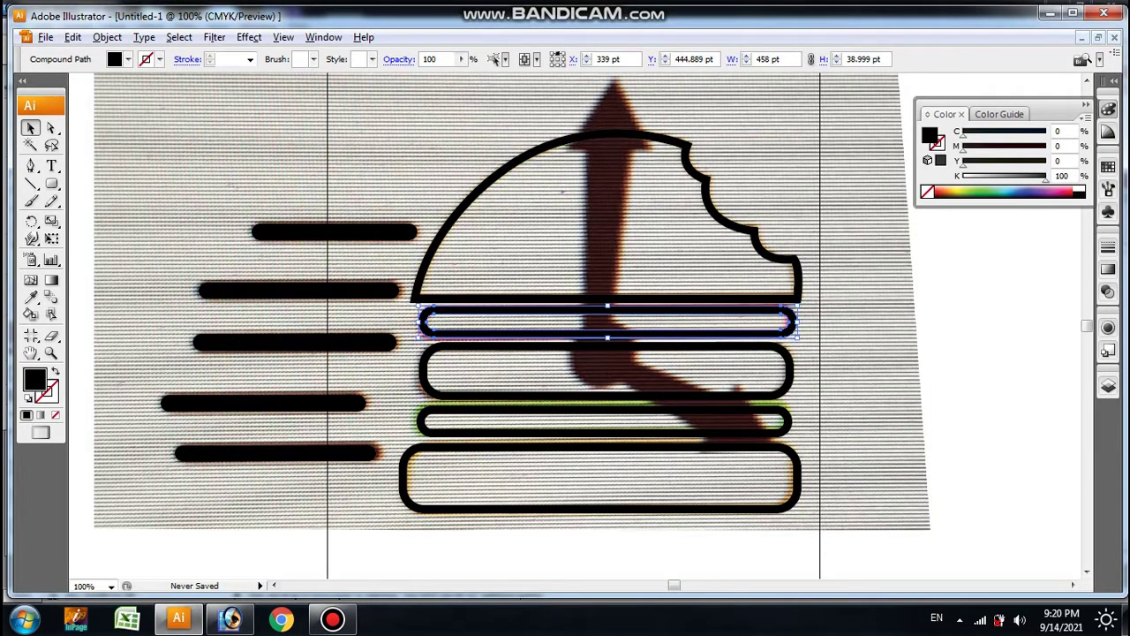
{"action": "left_click", "coordinate": [72, 37]}
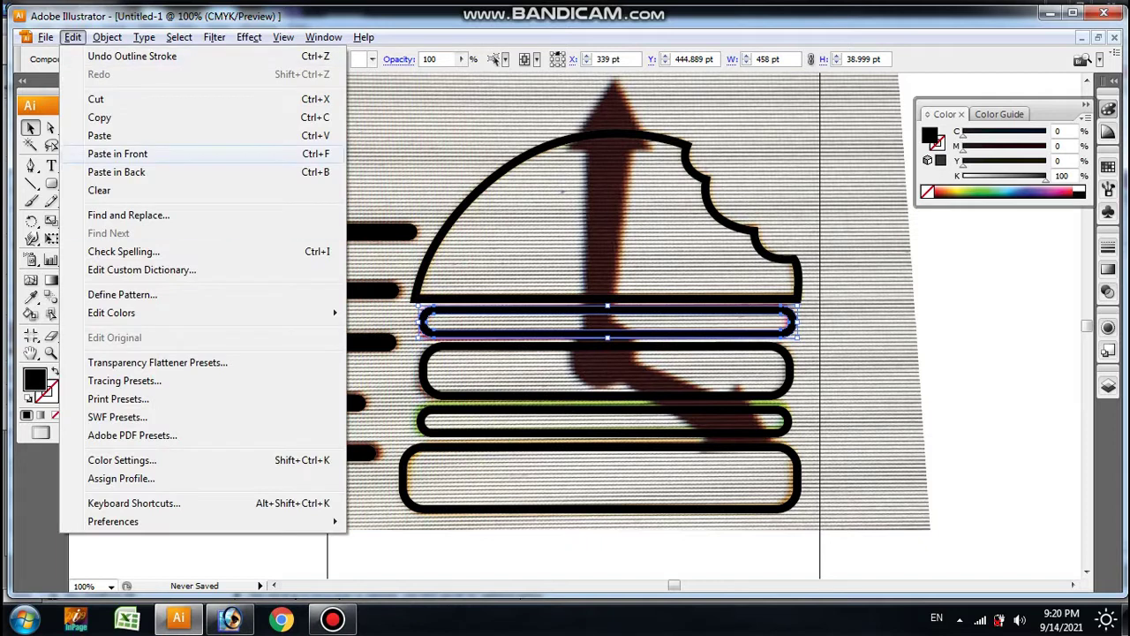
{"action": "left_click", "coordinate": [99, 117]}
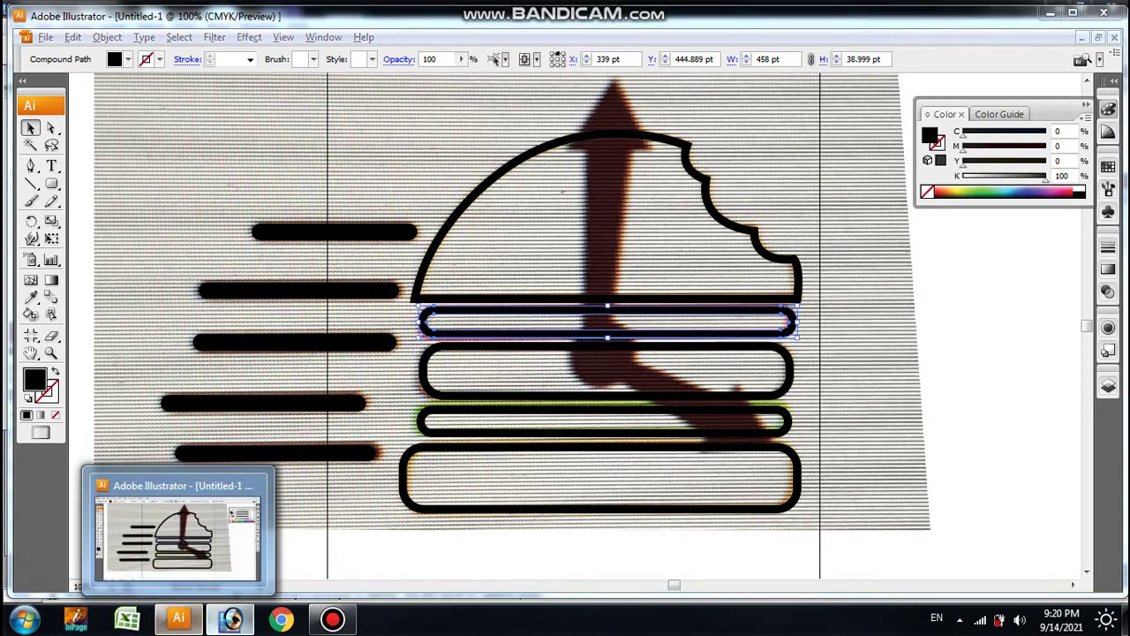
{"action": "left_click", "coordinate": [185, 530]}
Paste the copied bar as a shape layer and place it over the pink bar.
{"action": "key", "text": "ctrl+v"}
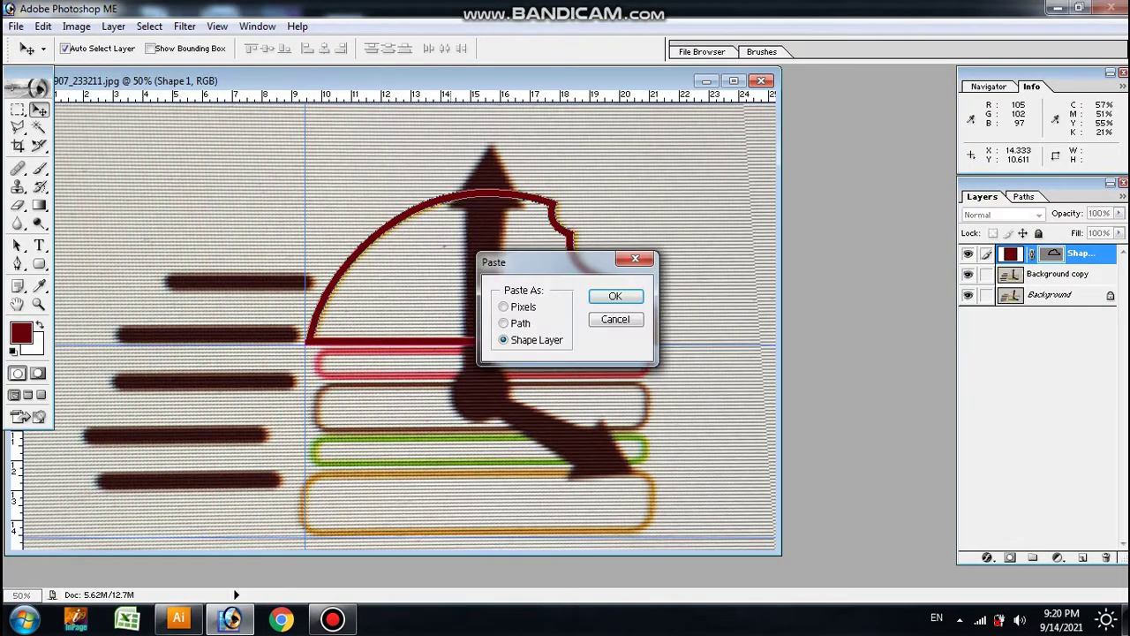
{"action": "key", "text": "Return"}
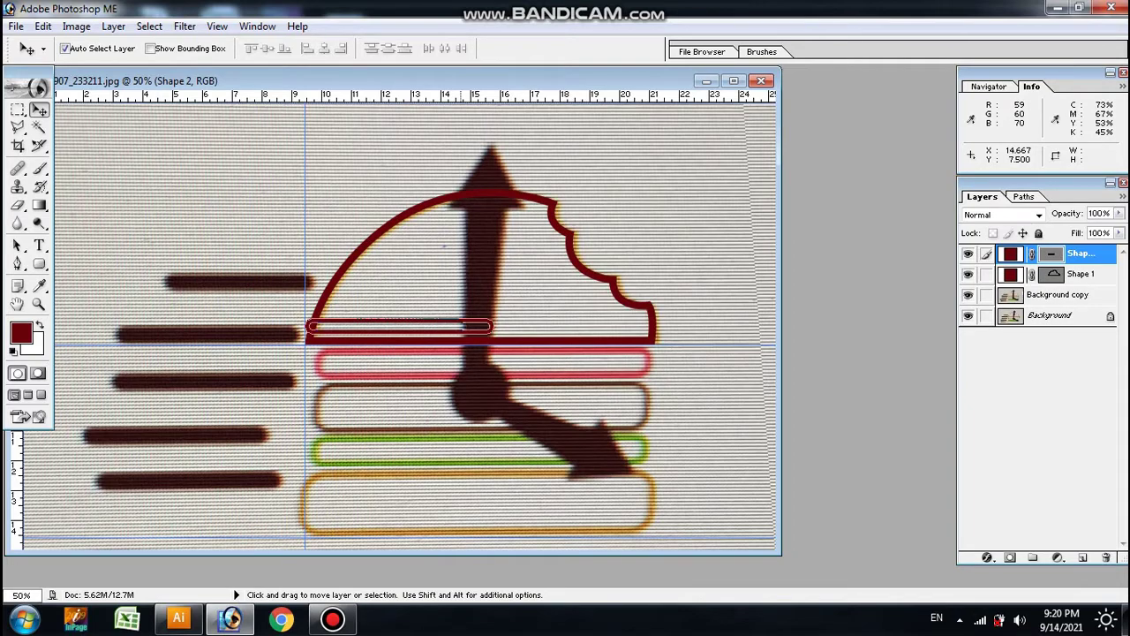
{"action": "mouse_move", "coordinate": [444, 246]}
{"action": "left_mouse_down"}
{"action": "mouse_move", "coordinate": [476, 262]}
{"action": "mouse_move", "coordinate": [443, 247]}
{"action": "left_mouse_up"}
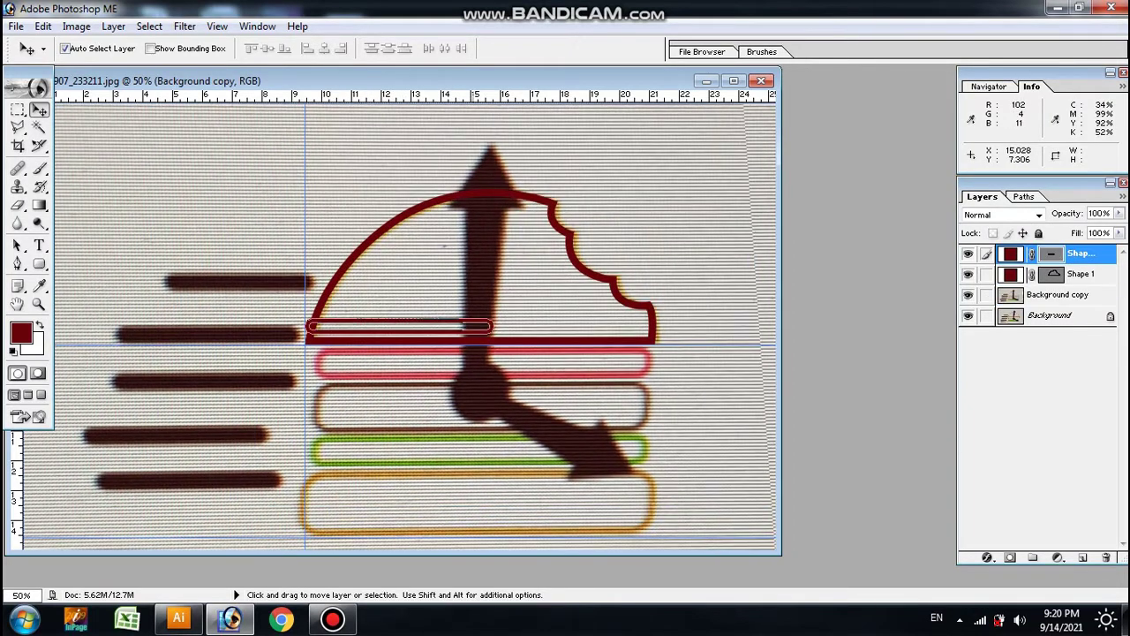
{"action": "mouse_move", "coordinate": [463, 333]}
{"action": "left_mouse_down"}
{"action": "mouse_move", "coordinate": [499, 371]}
{"action": "mouse_move", "coordinate": [494, 394]}
{"action": "left_mouse_up"}
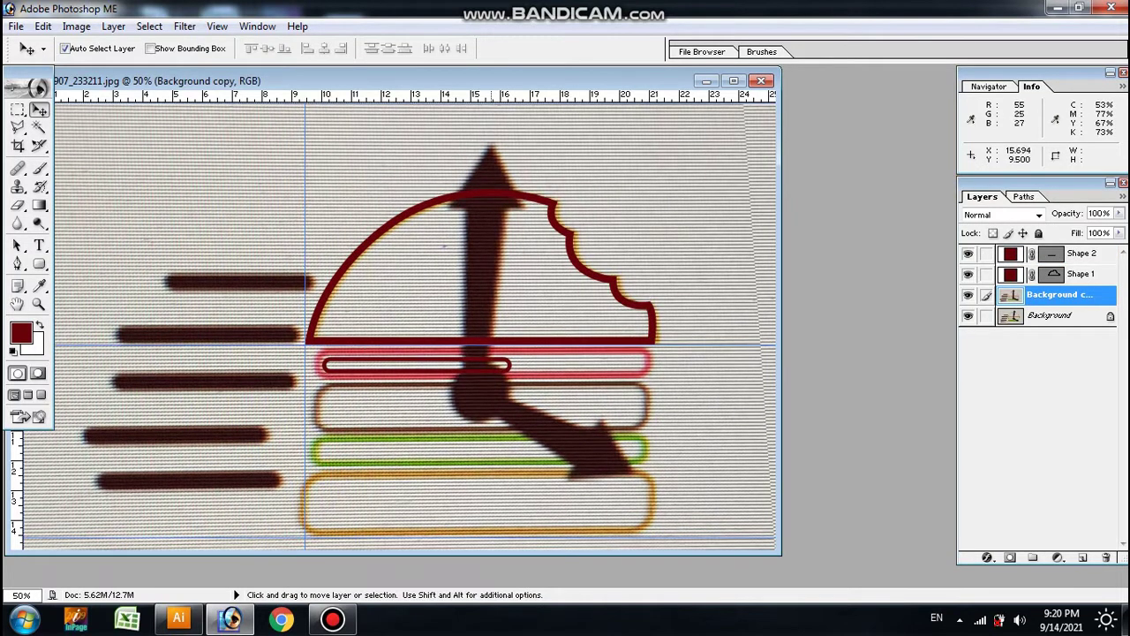
Lock the photo layer, scale Shape 2 to about 181%, and nudge it up.
{"action": "left_click", "coordinate": [415, 365]}
{"action": "left_click", "coordinate": [1060, 294]}
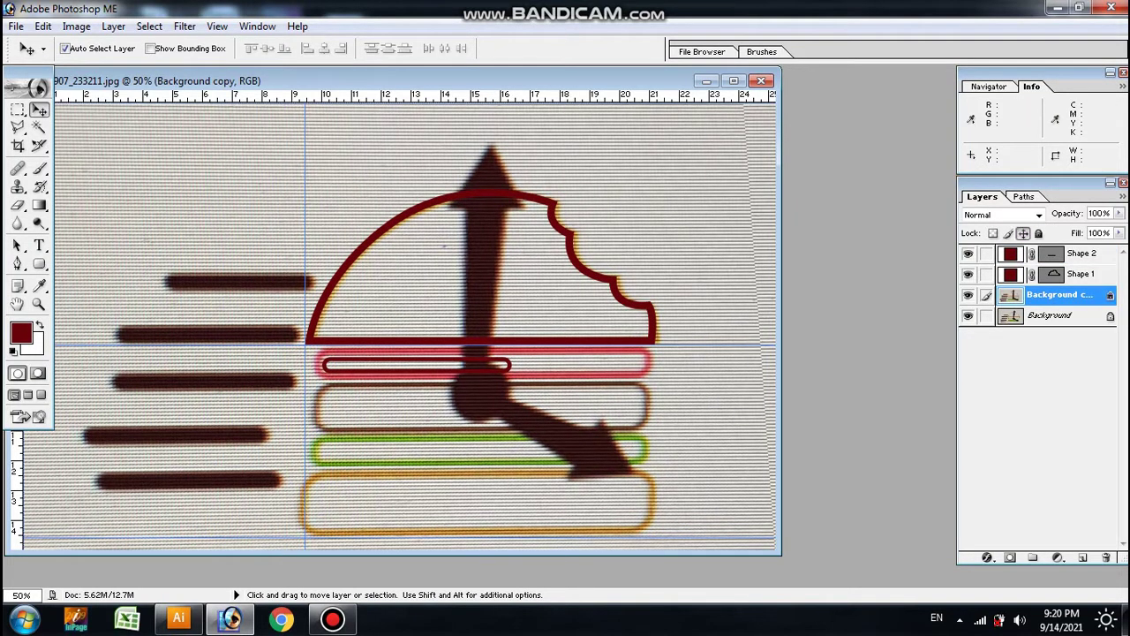
{"action": "left_click", "coordinate": [1080, 253]}
{"action": "key", "text": "ctrl+t"}
{"action": "left_click_drag", "start_coordinate": [510, 374], "coordinate": [642, 385]}
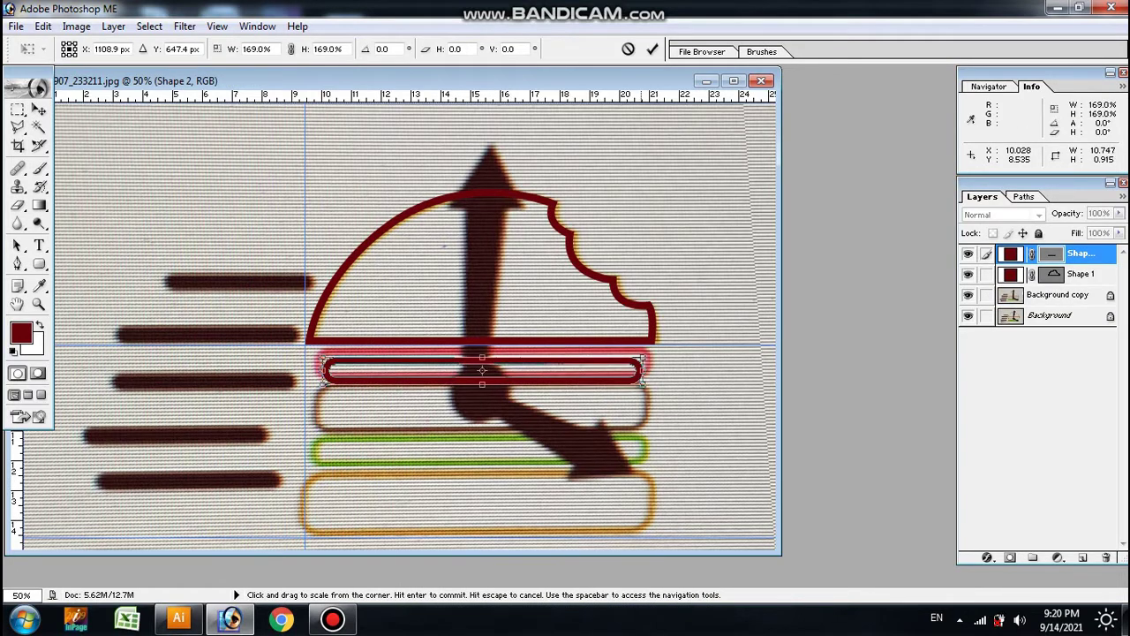
{"action": "left_click_drag", "start_coordinate": [324, 382], "coordinate": [313, 382]}
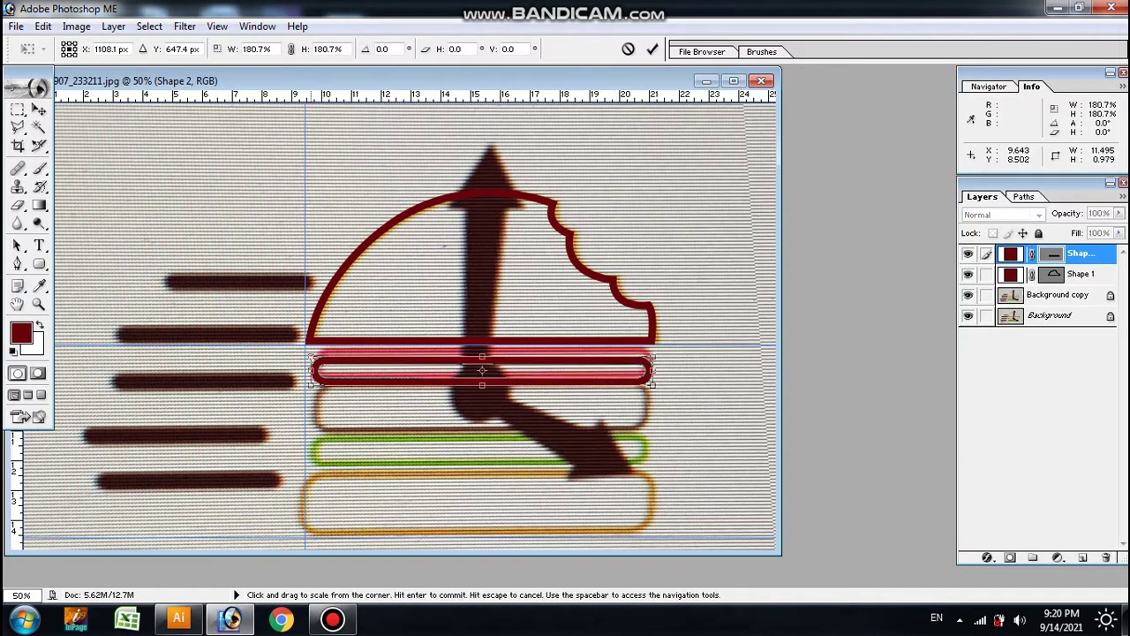
{"action": "key", "text": "shift+Up"}
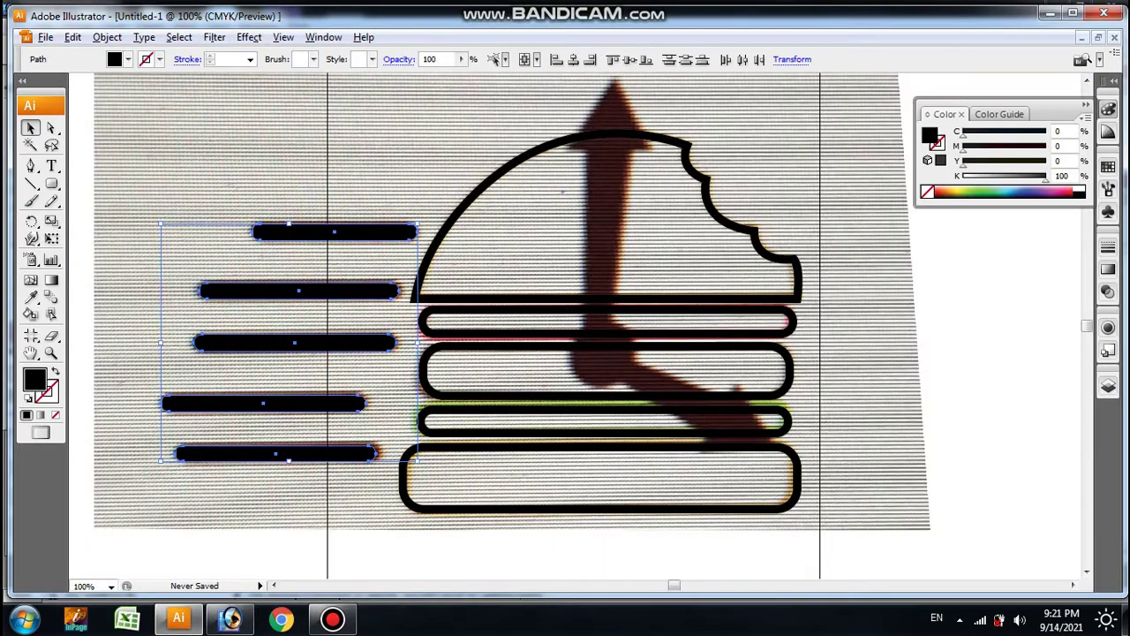
Select the five horizontal speed lines in Illustrator and copy them.
{"action": "key", "text": "ctrl+shift+a"}
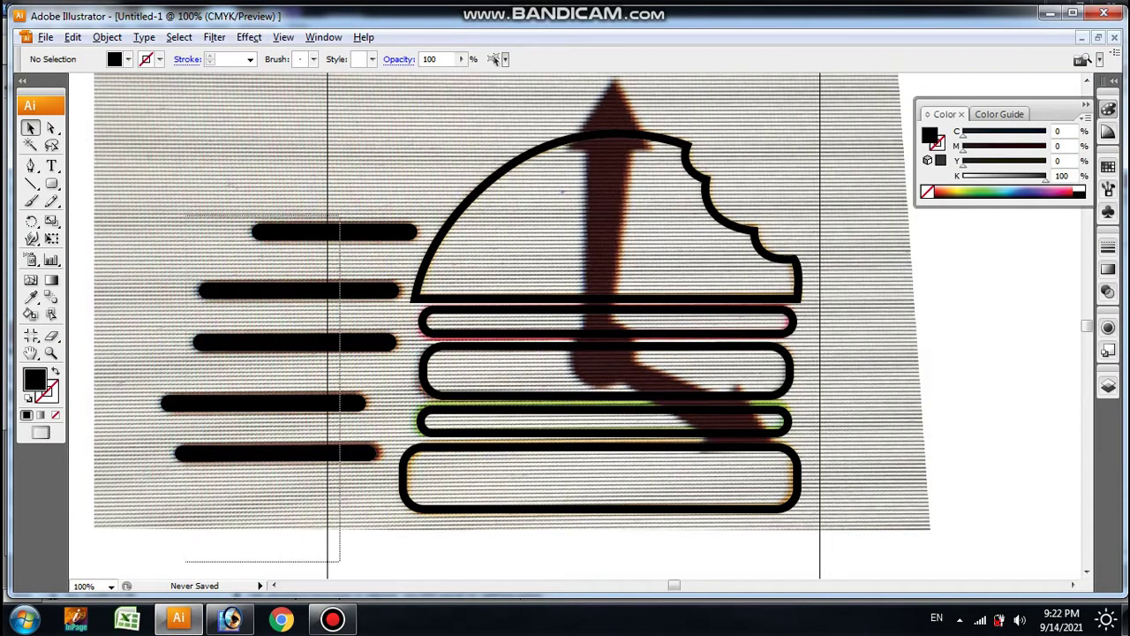
{"action": "left_click_drag", "start_coordinate": [234, 549], "coordinate": [344, 208]}
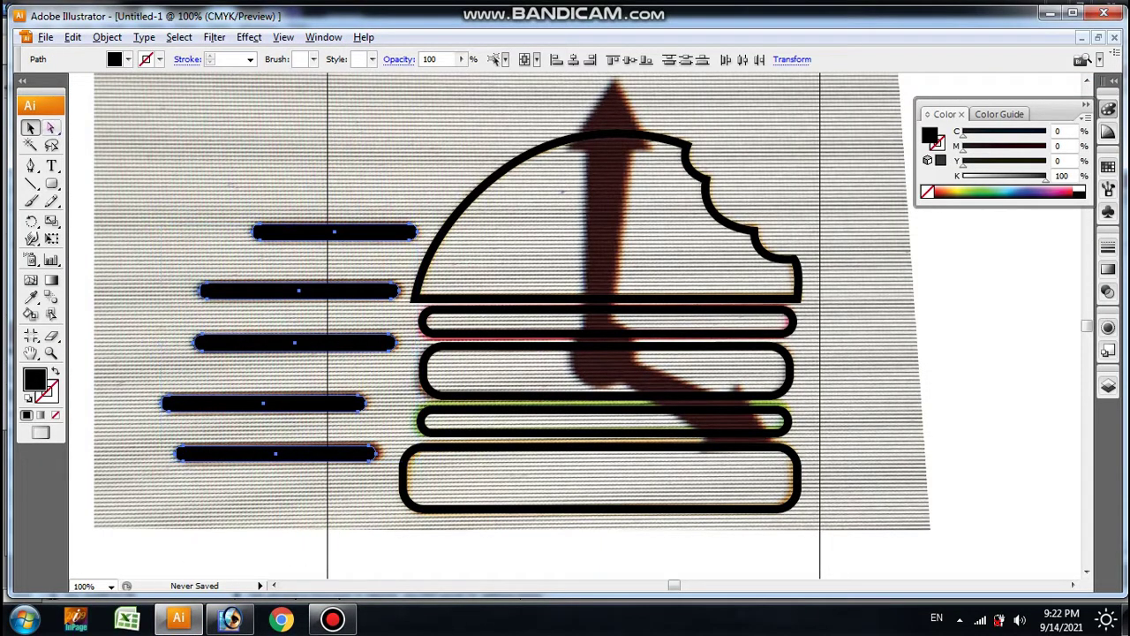
{"action": "left_click", "coordinate": [72, 37]}
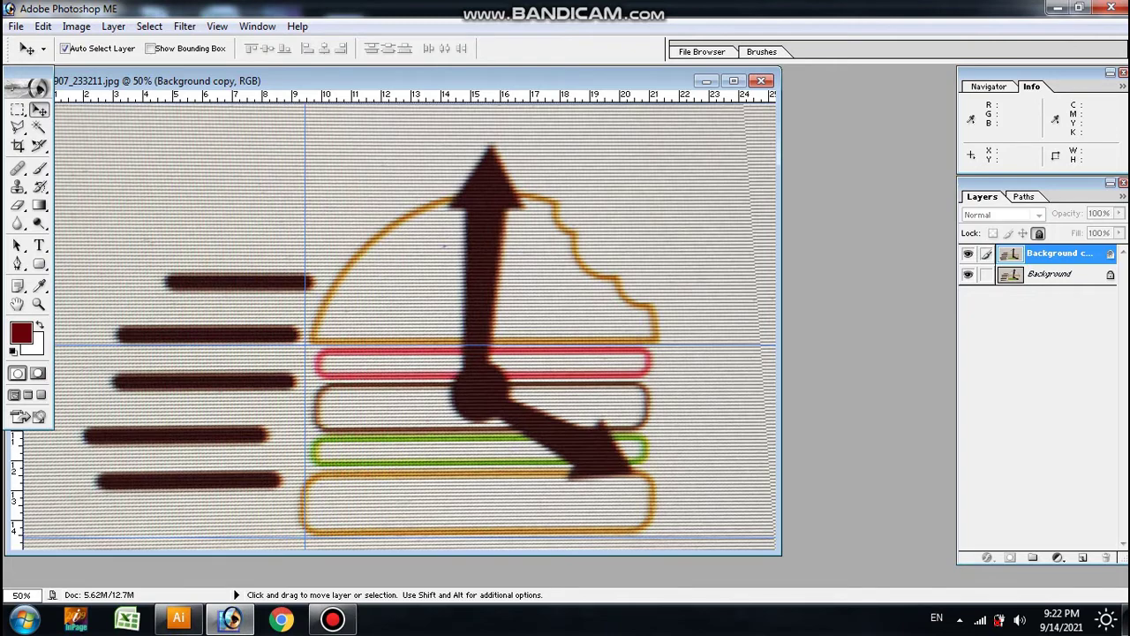
Paste the speed lines as a shape layer and move them over the photo's speed lines.
{"action": "key", "text": "alt+e"}
{"action": "key", "text": "Return"}
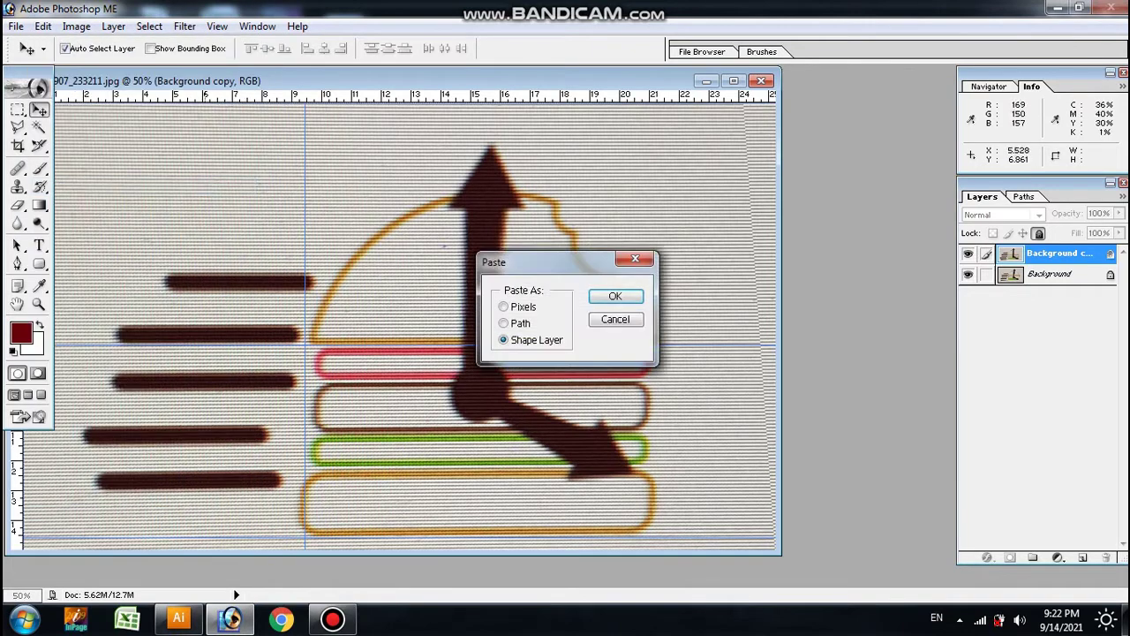
{"action": "key", "text": "Return"}
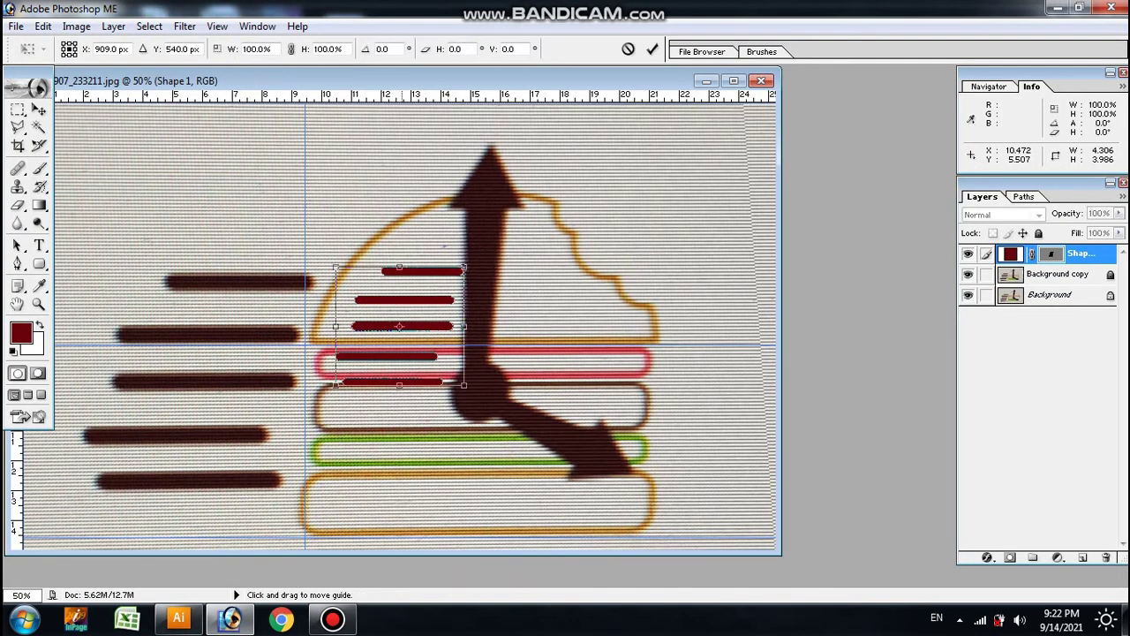
{"action": "left_click_drag", "start_coordinate": [231, 343], "coordinate": [88, 429]}
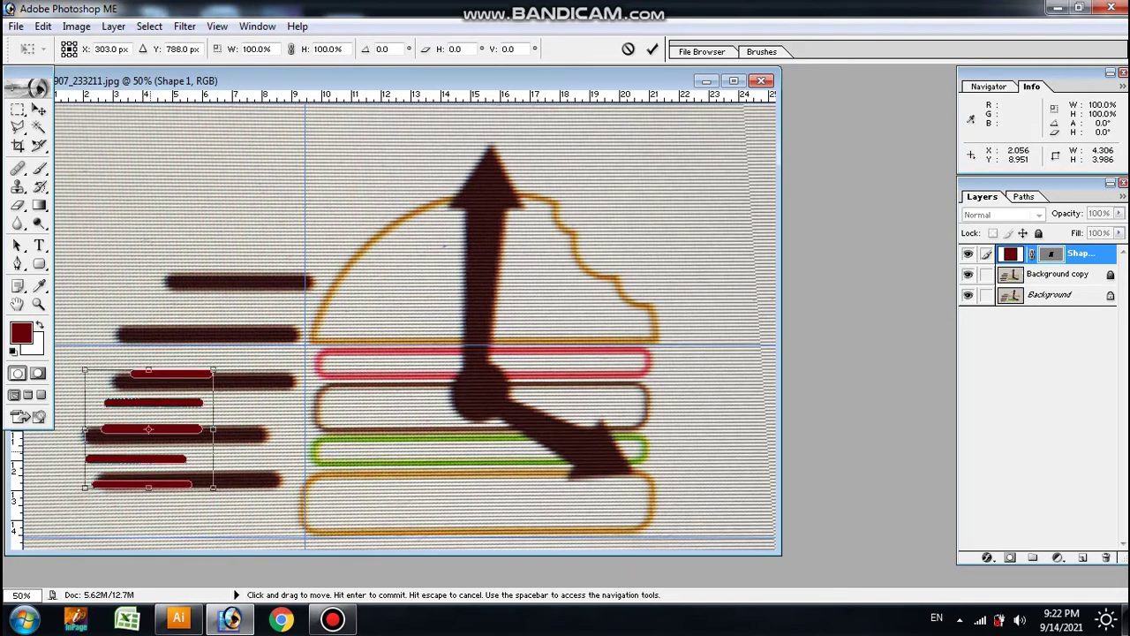
Scale the speed lines to about 184% × 180.5% to match the traced lines.
{"action": "left_click_drag", "start_coordinate": [213, 370], "coordinate": [312, 276]}
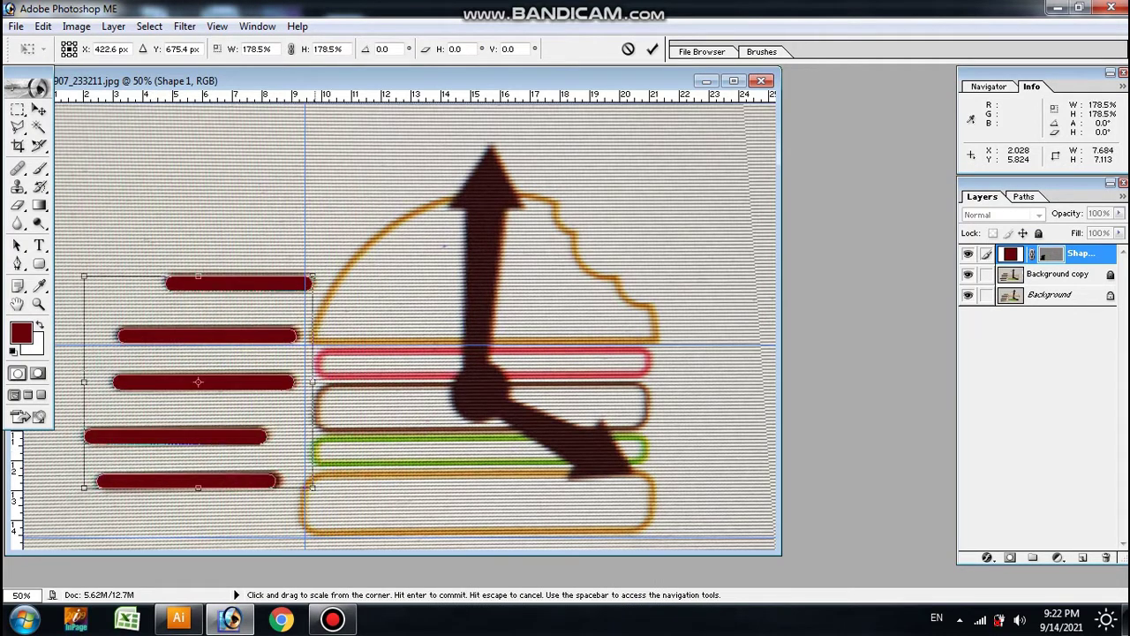
{"action": "left_click_drag", "start_coordinate": [84, 276], "coordinate": [79, 272]}
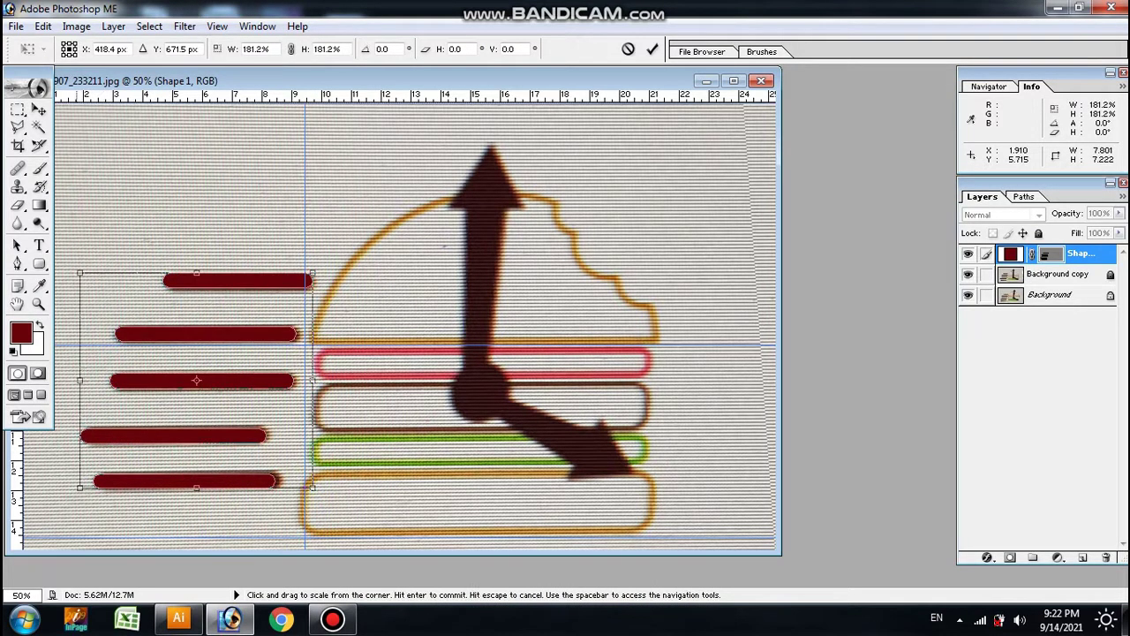
{"action": "left_click_drag", "start_coordinate": [312, 380], "coordinate": [315, 379]}
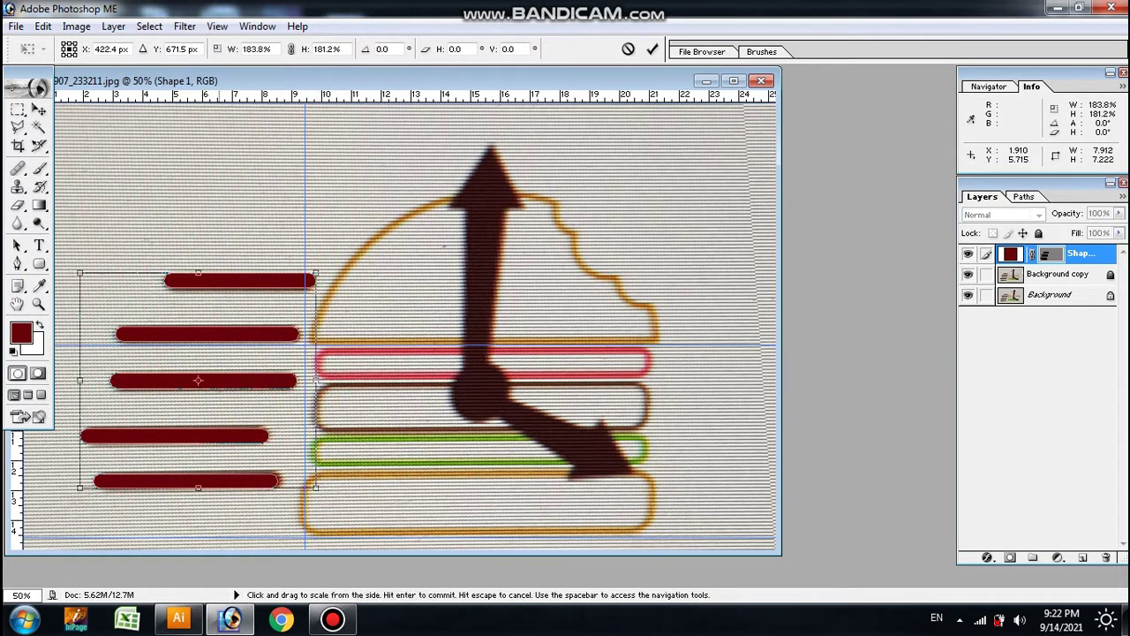
{"action": "left_click_drag", "start_coordinate": [198, 273], "coordinate": [198, 275]}
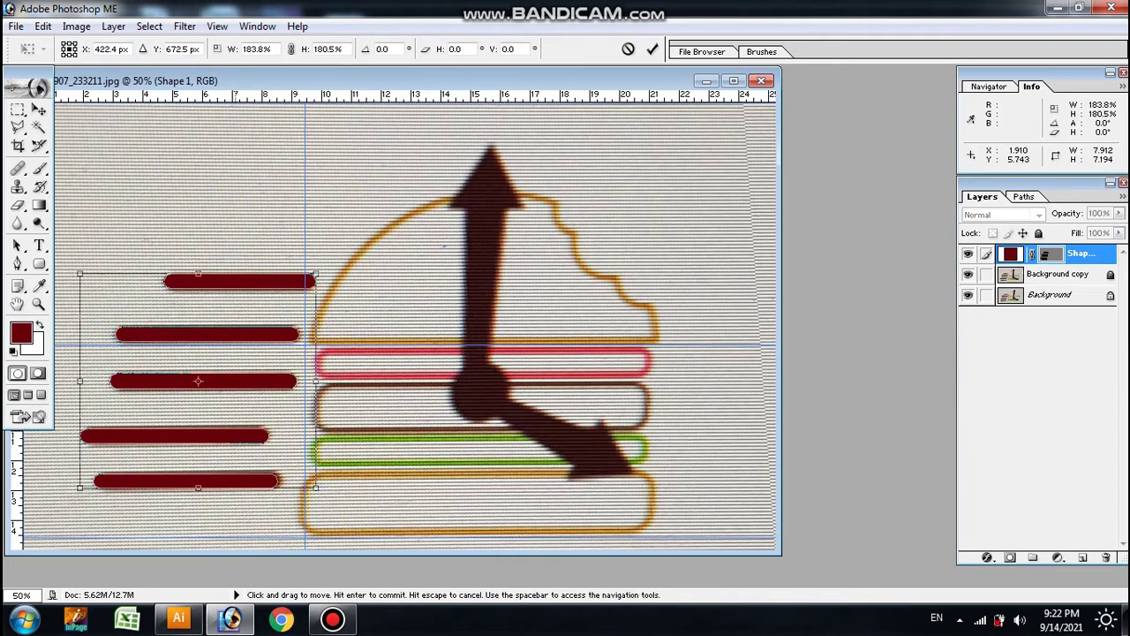
{"action": "key", "text": "Return"}
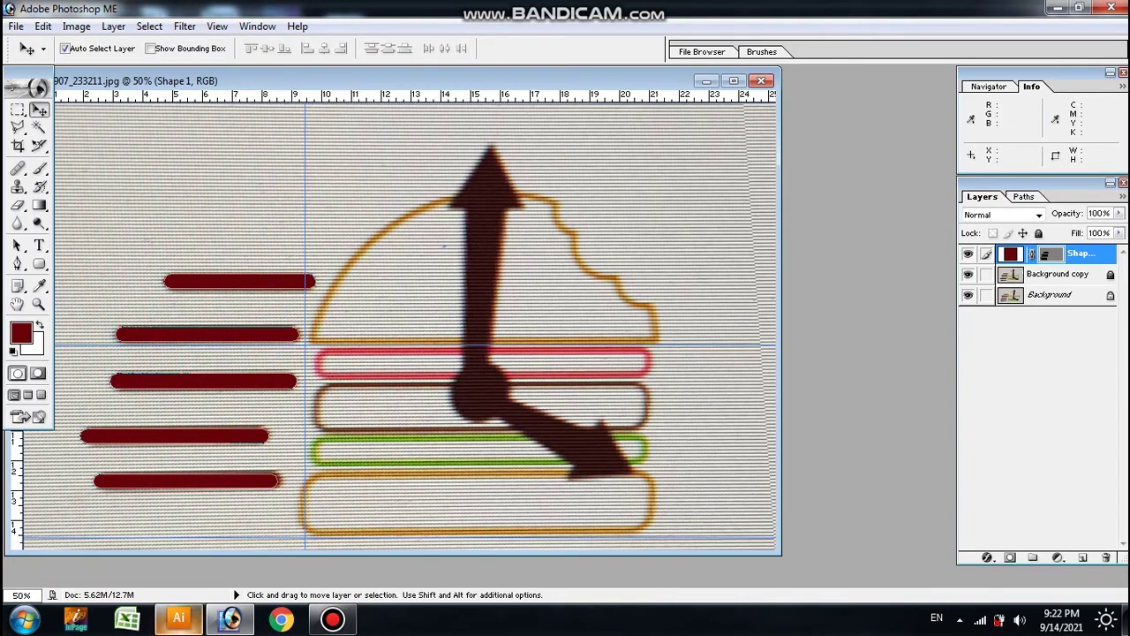
Paste the bun outlines as Shape 2, scale to about 180%, and align over the bun.
{"action": "key", "text": "ctrl+v"}
{"action": "key", "text": "Return"}
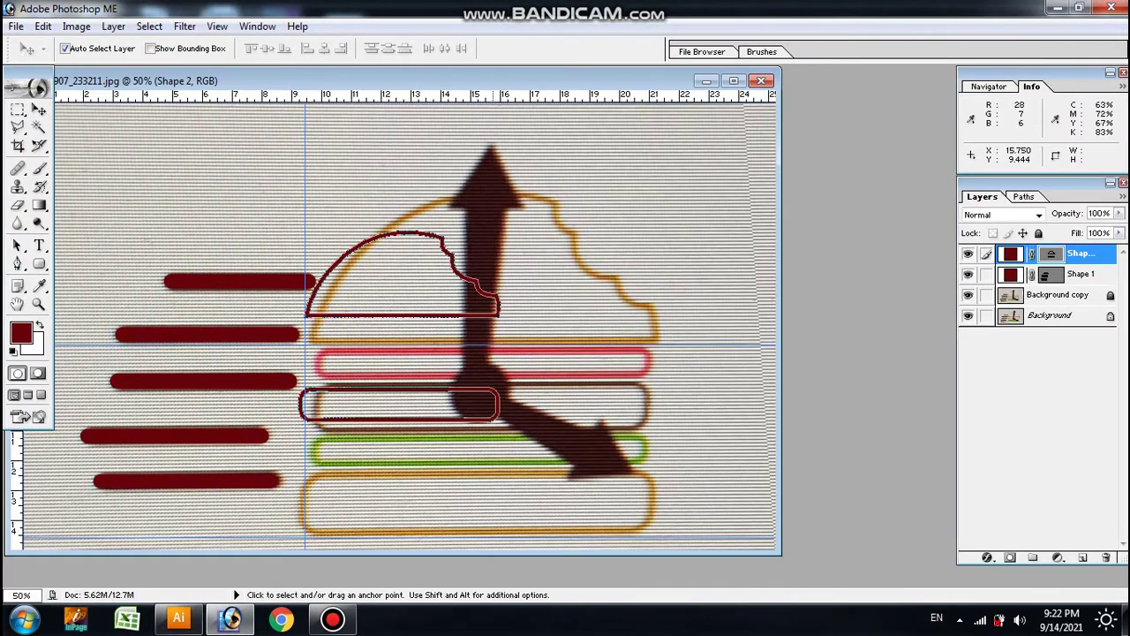
{"action": "key", "text": "ctrl+t"}
{"action": "left_click_drag", "start_coordinate": [397, 274], "coordinate": [510, 239]}
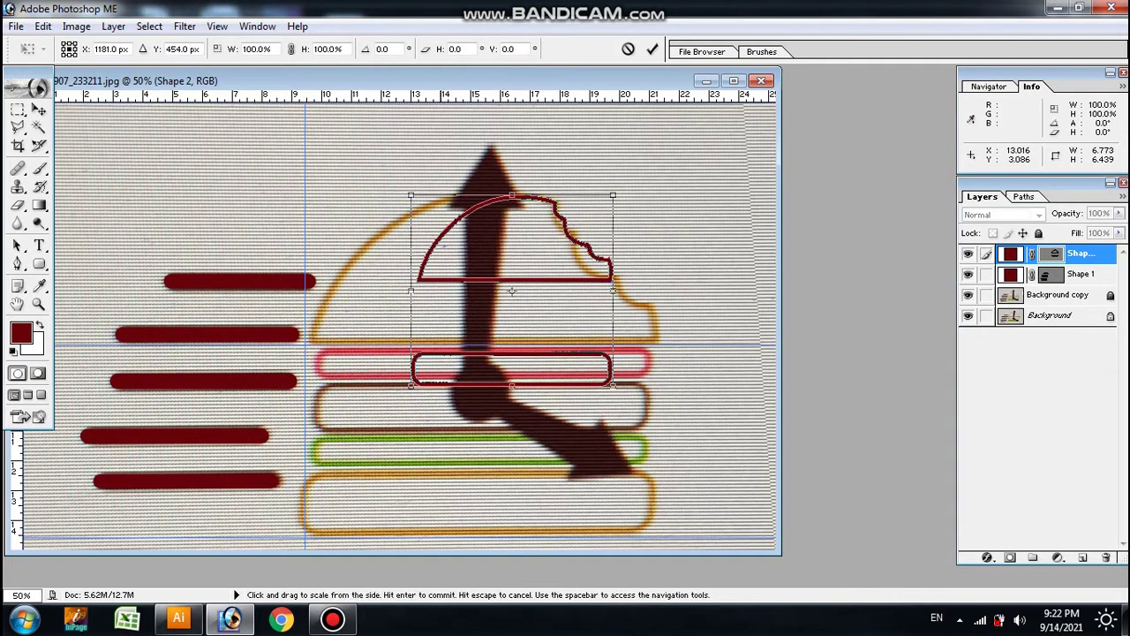
{"action": "left_click_drag", "start_coordinate": [411, 385], "coordinate": [256, 533]}
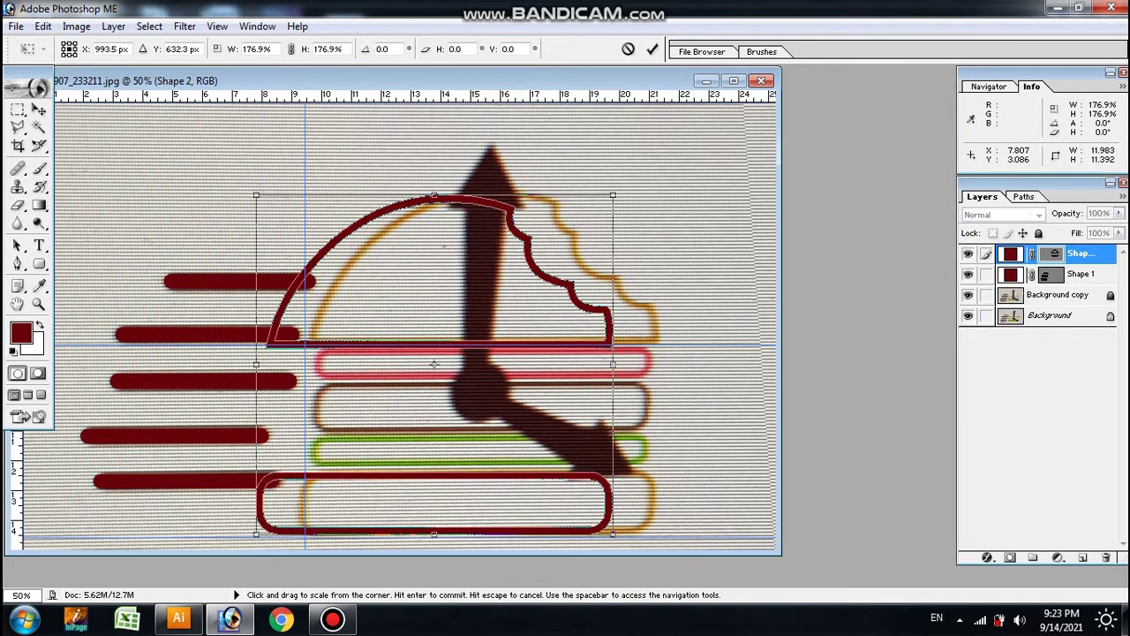
{"action": "left_click_drag", "start_coordinate": [397, 423], "coordinate": [439, 423]}
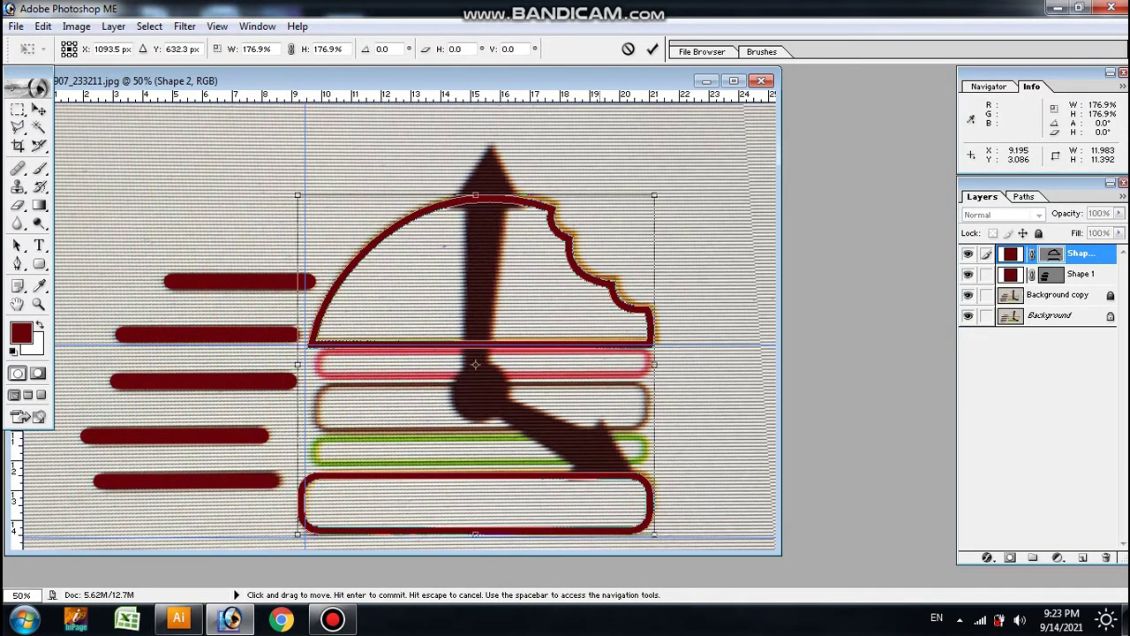
{"action": "left_click_drag", "start_coordinate": [653, 195], "coordinate": [661, 188]}
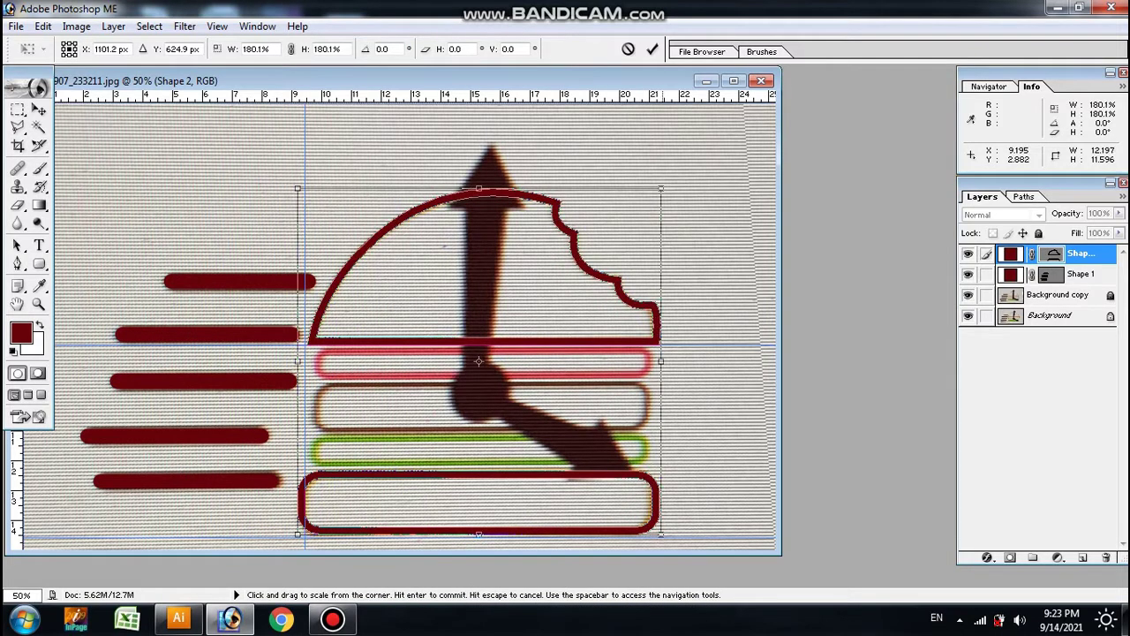
{"action": "key", "text": "Return"}
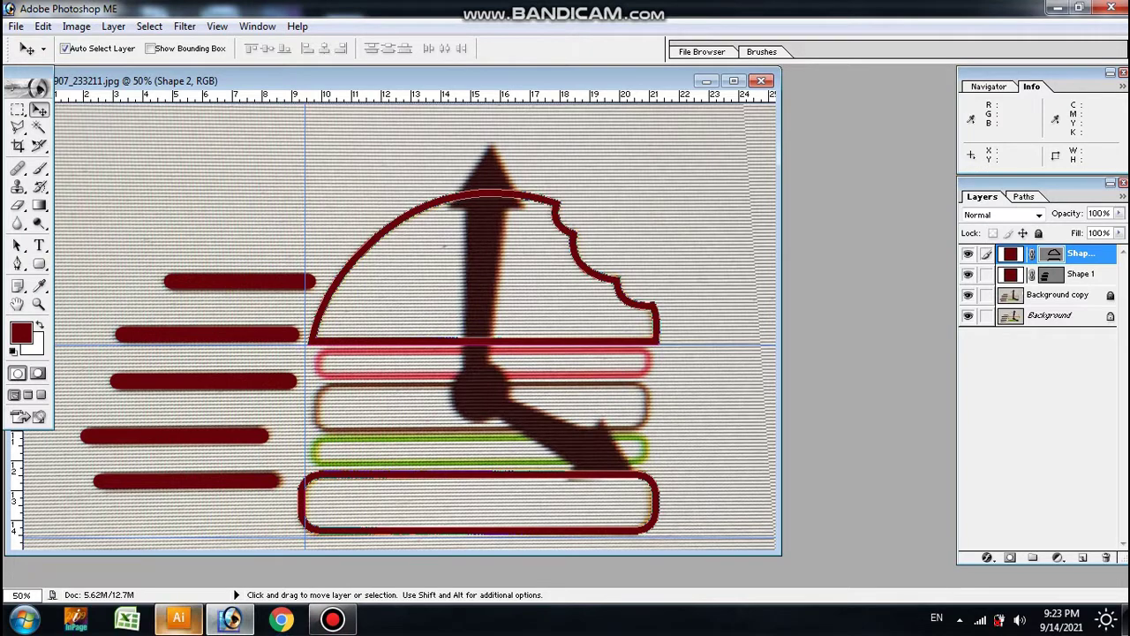
Copy the thin bar below the bun in Illustrator and return to Photoshop.
{"action": "left_click", "coordinate": [178, 618]}
{"action": "left_click", "coordinate": [530, 311]}
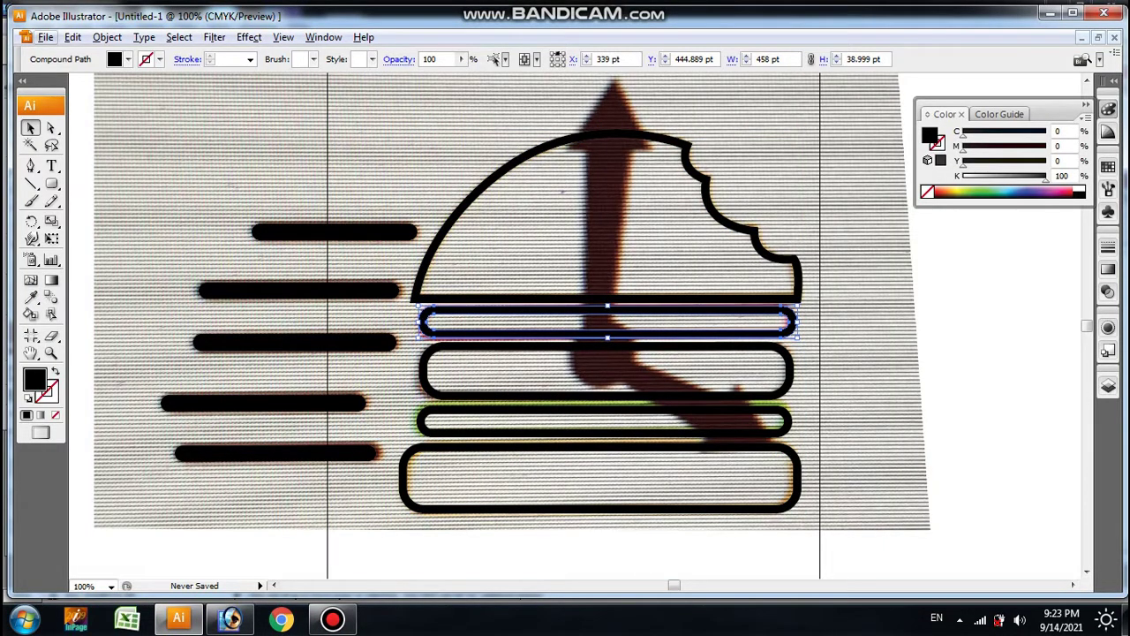
{"action": "left_click", "coordinate": [72, 36]}
{"action": "left_click", "coordinate": [99, 117]}
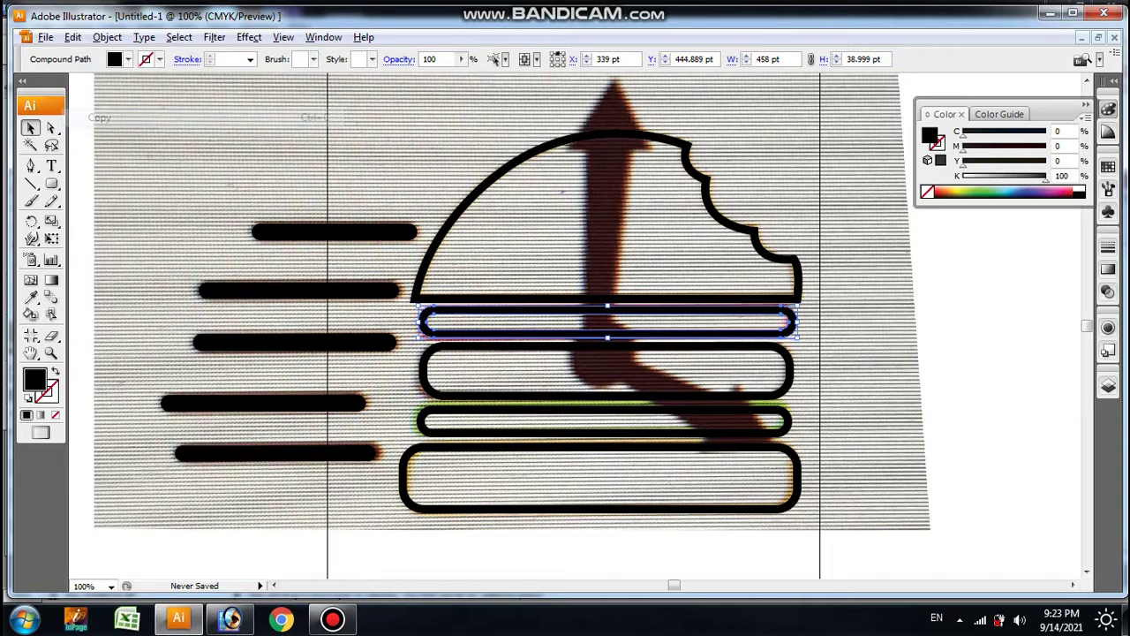
{"action": "left_click", "coordinate": [229, 617]}
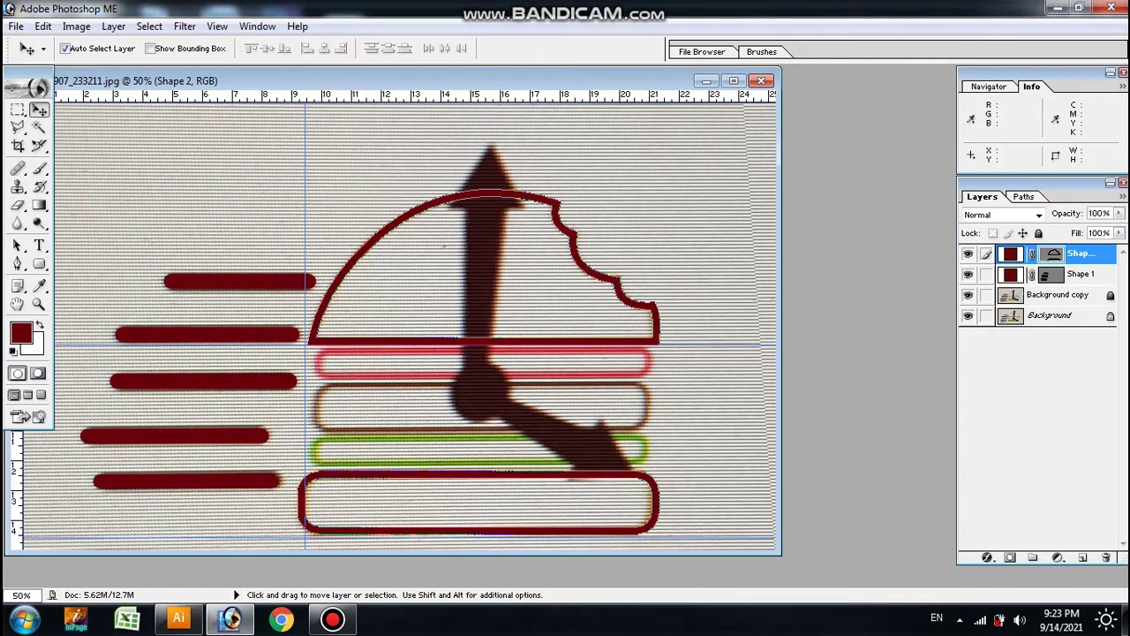
Paste the thin bar as Shape 3, scaled about 179% × 181%, onto the pink band.
{"action": "left_click", "coordinate": [42, 25]}
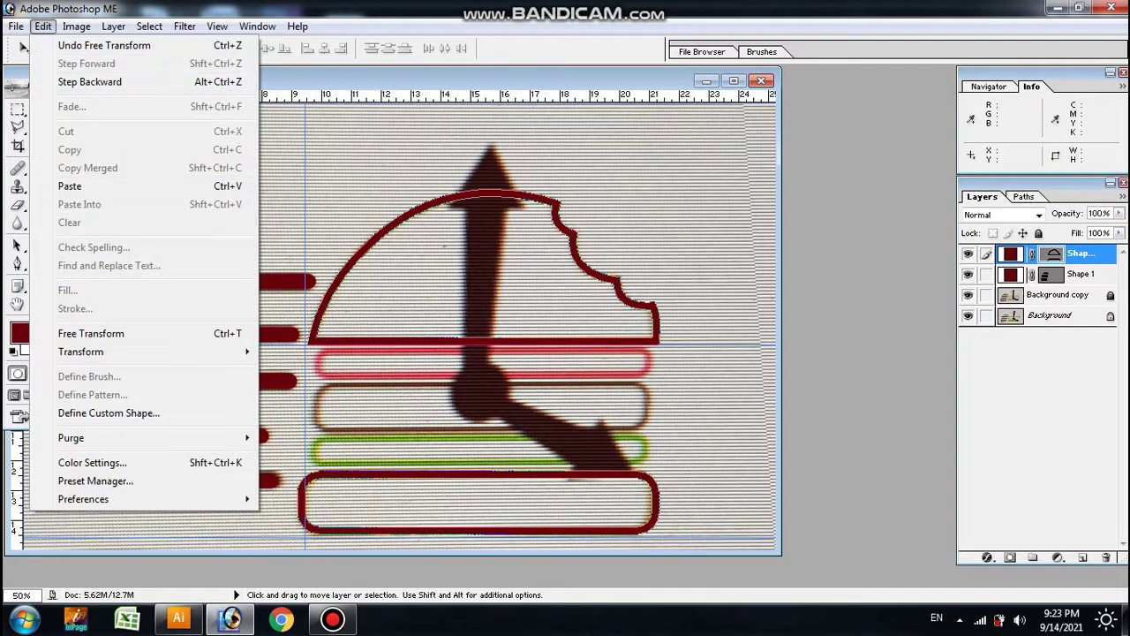
{"action": "left_click", "coordinate": [70, 185]}
{"action": "left_click", "coordinate": [614, 295]}
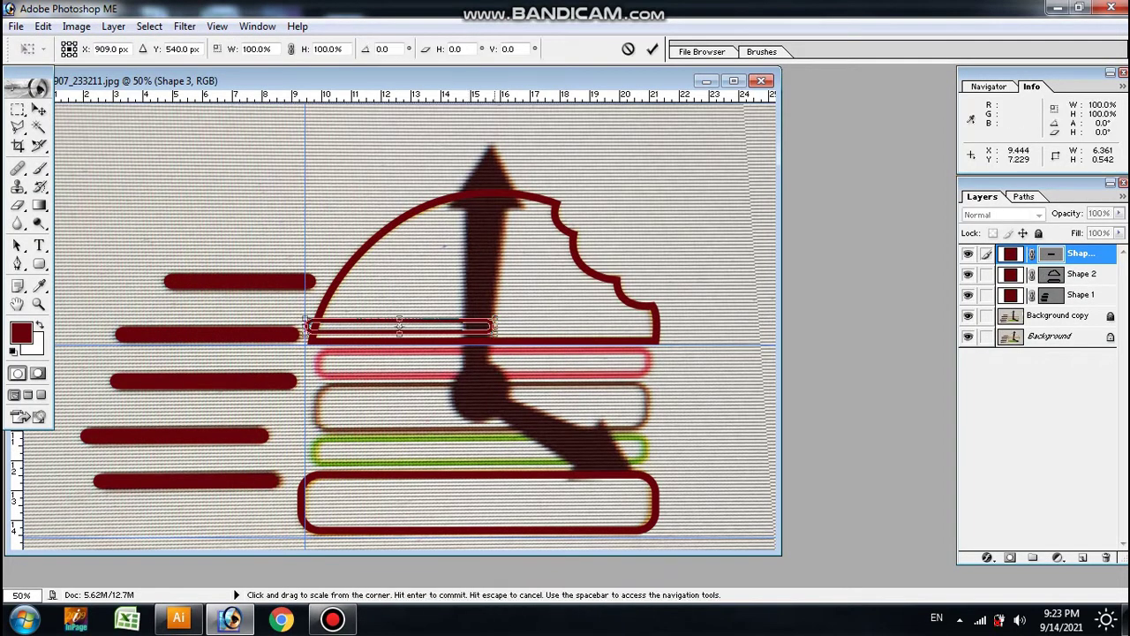
{"action": "left_click_drag", "start_coordinate": [495, 326], "coordinate": [642, 344]}
{"action": "left_click_drag", "start_coordinate": [474, 332], "coordinate": [485, 366]}
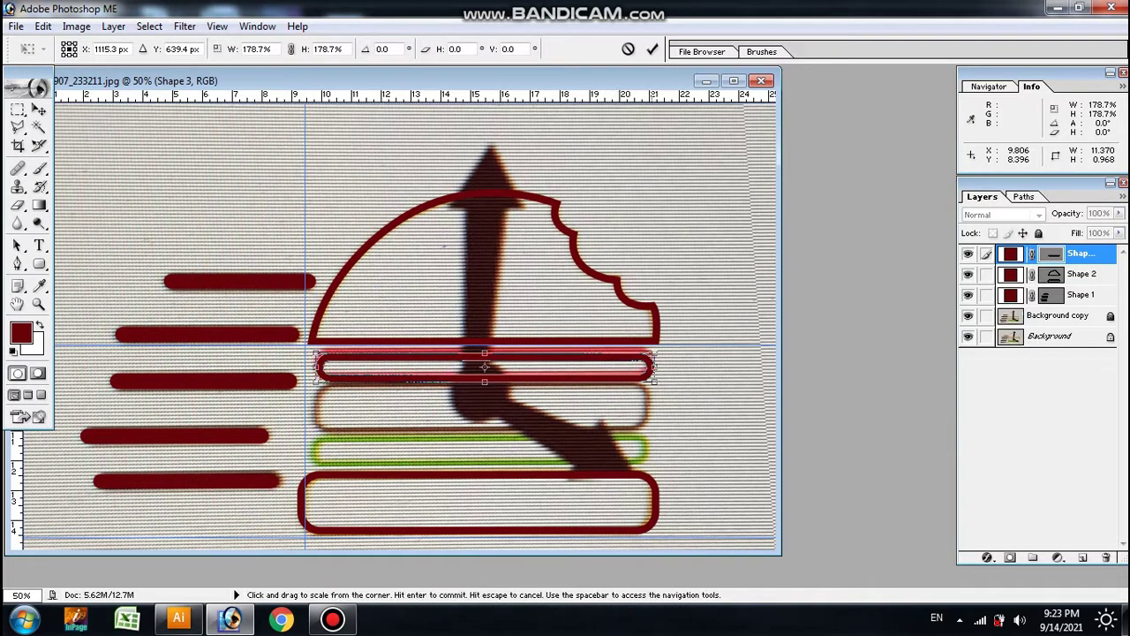
{"action": "left_click_drag", "start_coordinate": [654, 380], "coordinate": [659, 382]}
{"action": "left_click_drag", "start_coordinate": [487, 367], "coordinate": [485, 363]}
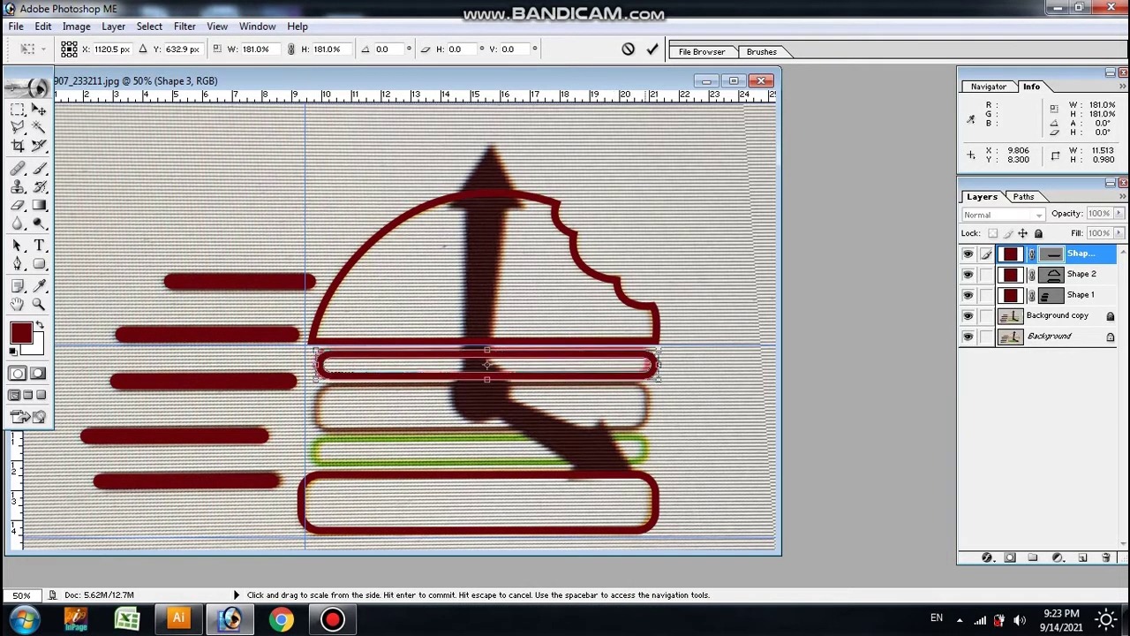
{"action": "left_click_drag", "start_coordinate": [659, 365], "coordinate": [654, 363]}
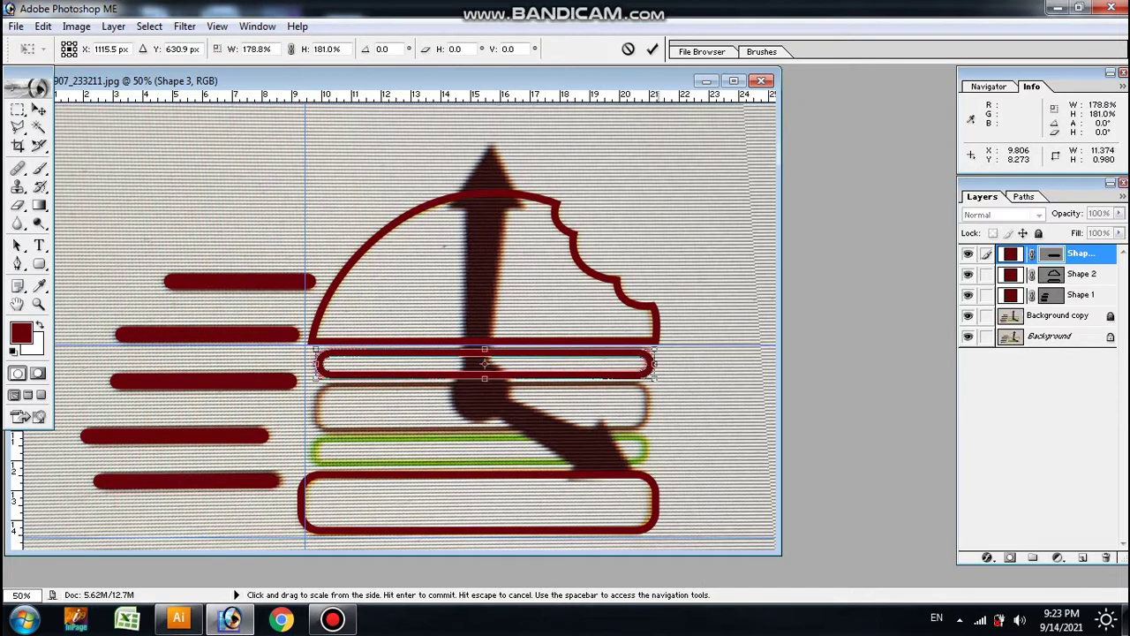
{"action": "left_click_drag", "start_coordinate": [318, 363], "coordinate": [317, 362]}
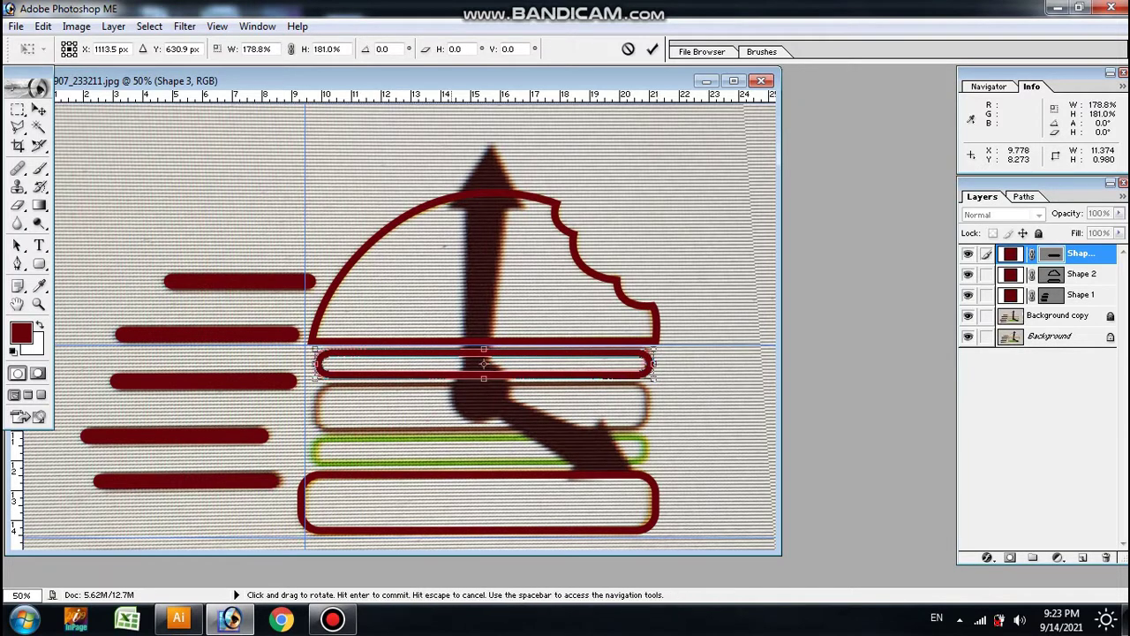
{"action": "key", "text": "Return"}
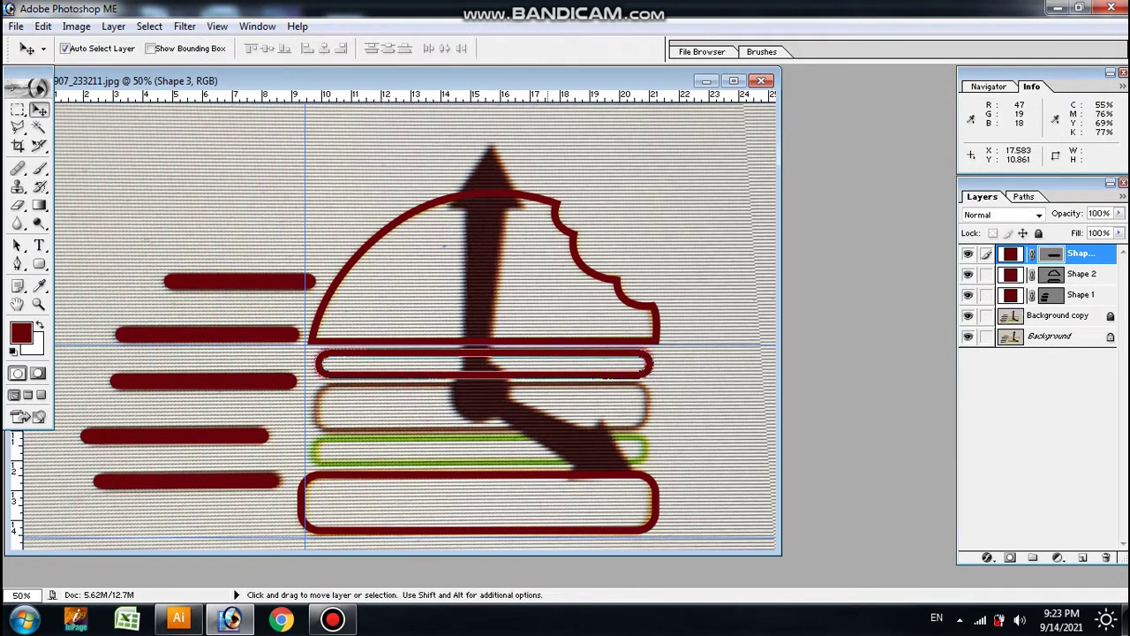
Copy the taller bar under the thin one in Illustrator and return to Photoshop.
{"action": "key", "text": "alt+Tab"}
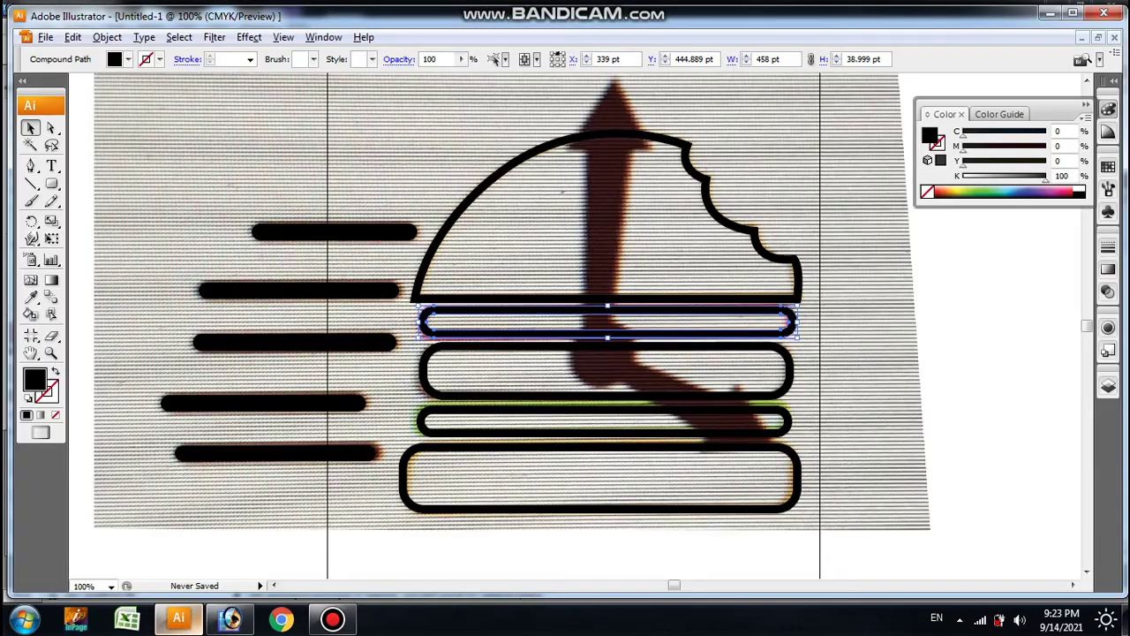
{"action": "left_click", "coordinate": [607, 393]}
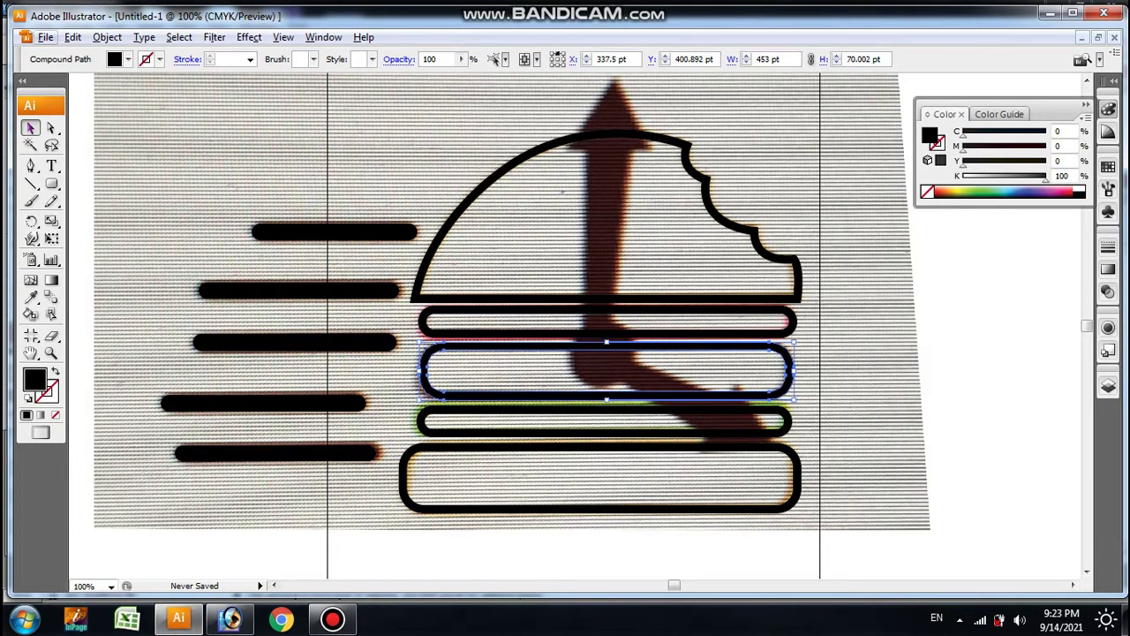
{"action": "left_click", "coordinate": [73, 38]}
{"action": "left_click", "coordinate": [102, 116]}
{"action": "key", "text": "alt+Tab"}
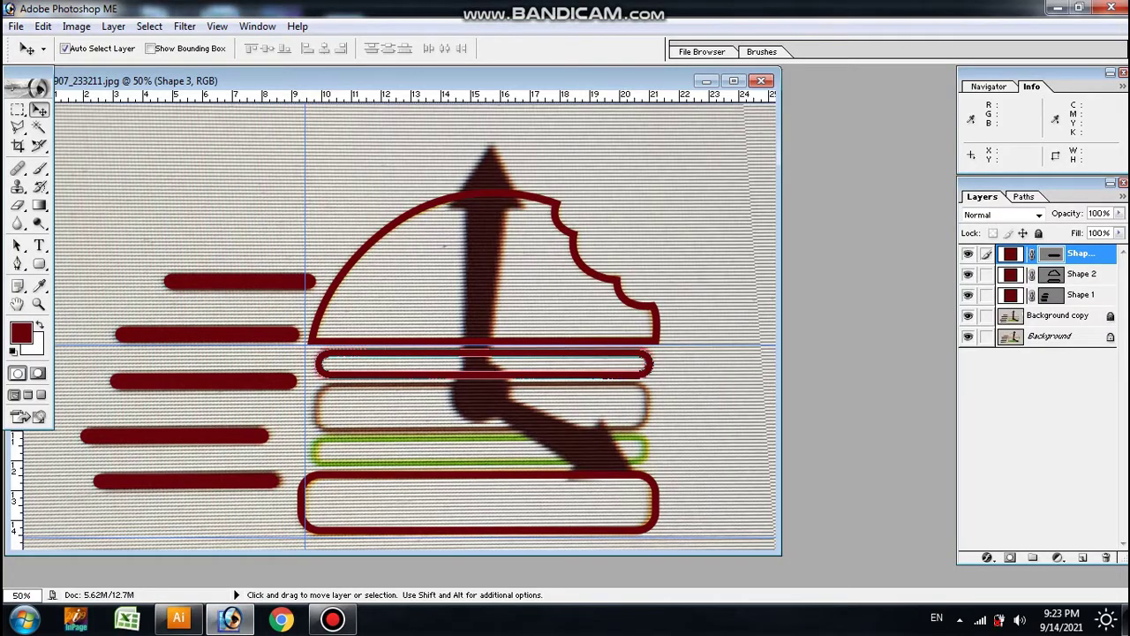
Paste the taller bar as Shape 4, widen it to burger width, and place it on the brown band.
{"action": "left_click", "coordinate": [42, 25]}
{"action": "left_click", "coordinate": [76, 184]}
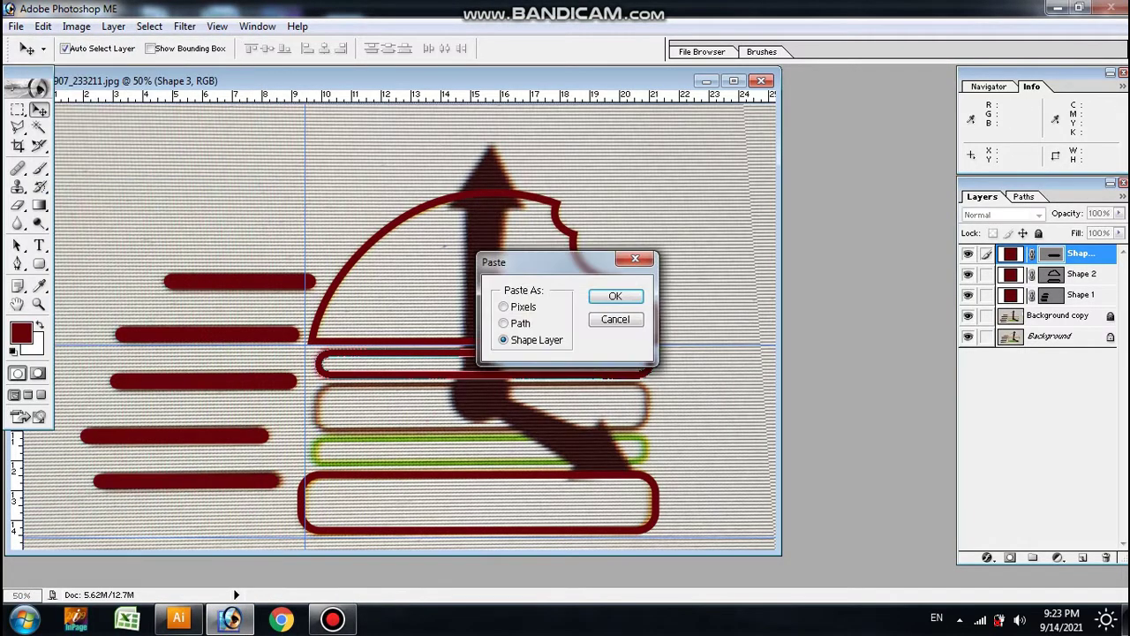
{"action": "key", "text": "Return"}
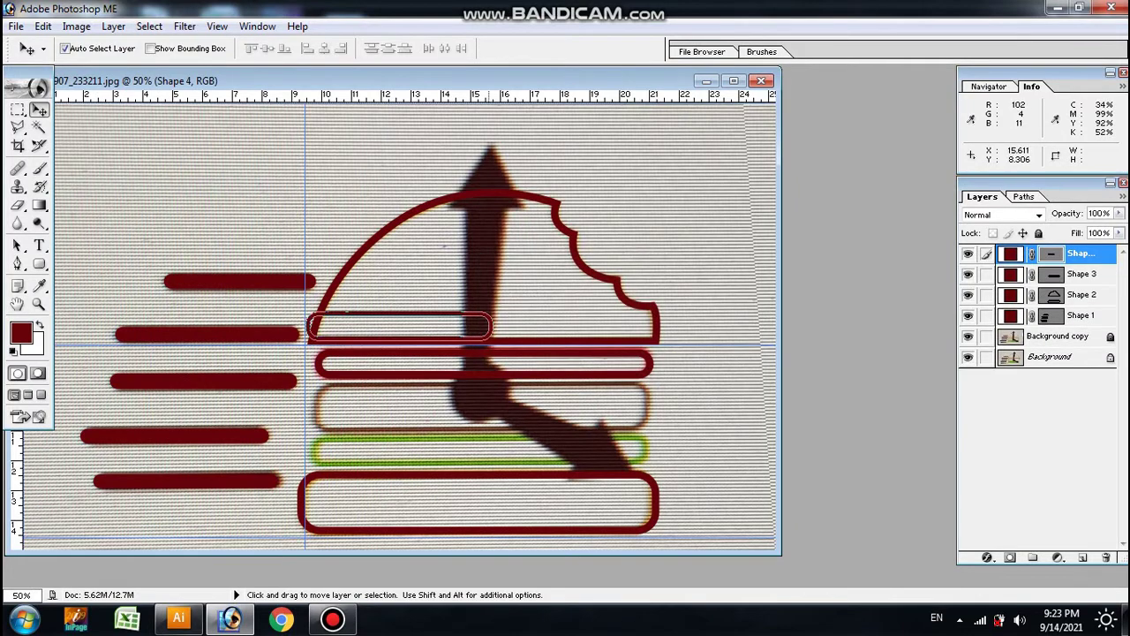
{"action": "left_click_drag", "start_coordinate": [493, 326], "coordinate": [609, 334]}
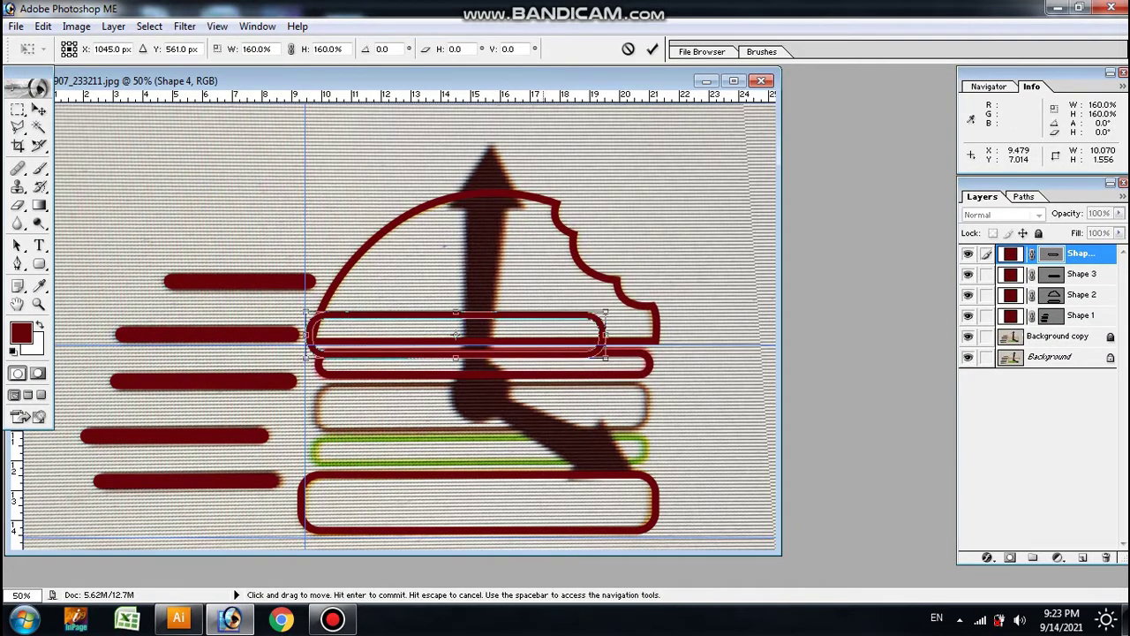
{"action": "mouse_move", "coordinate": [399, 334]}
{"action": "left_mouse_down"}
{"action": "mouse_move", "coordinate": [481, 406]}
{"action": "mouse_move", "coordinate": [481, 434]}
{"action": "left_mouse_up"}
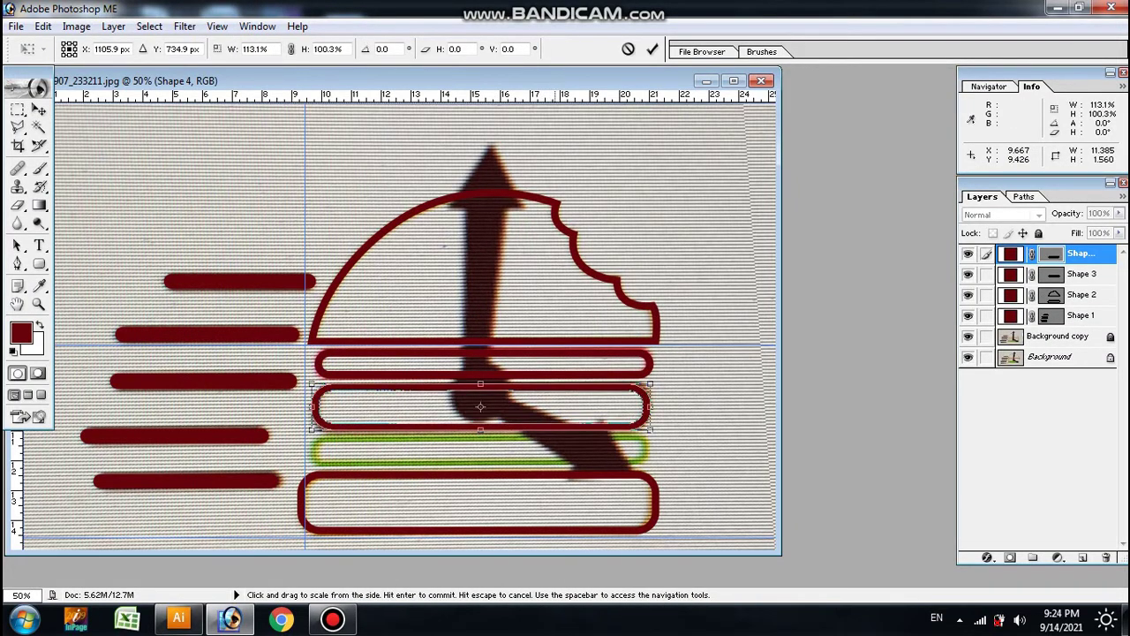
{"action": "key", "text": "Return"}
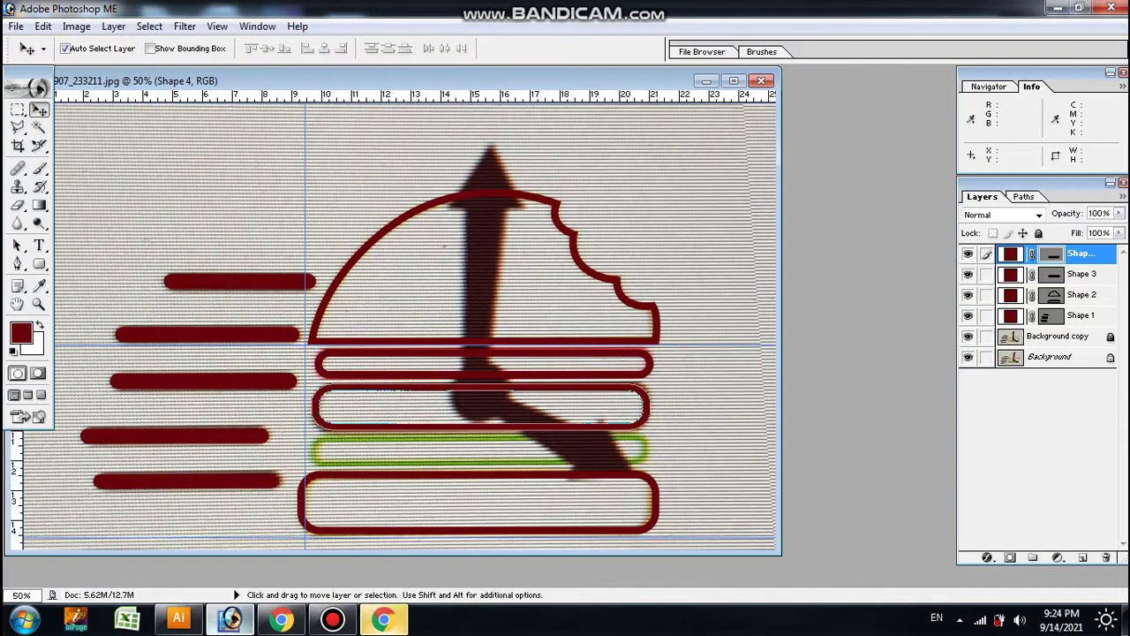
Copy the thin lower bar in Illustrator and nudge the pasted Shape 5 bar right in Photoshop.
{"action": "left_click", "coordinate": [179, 618]}
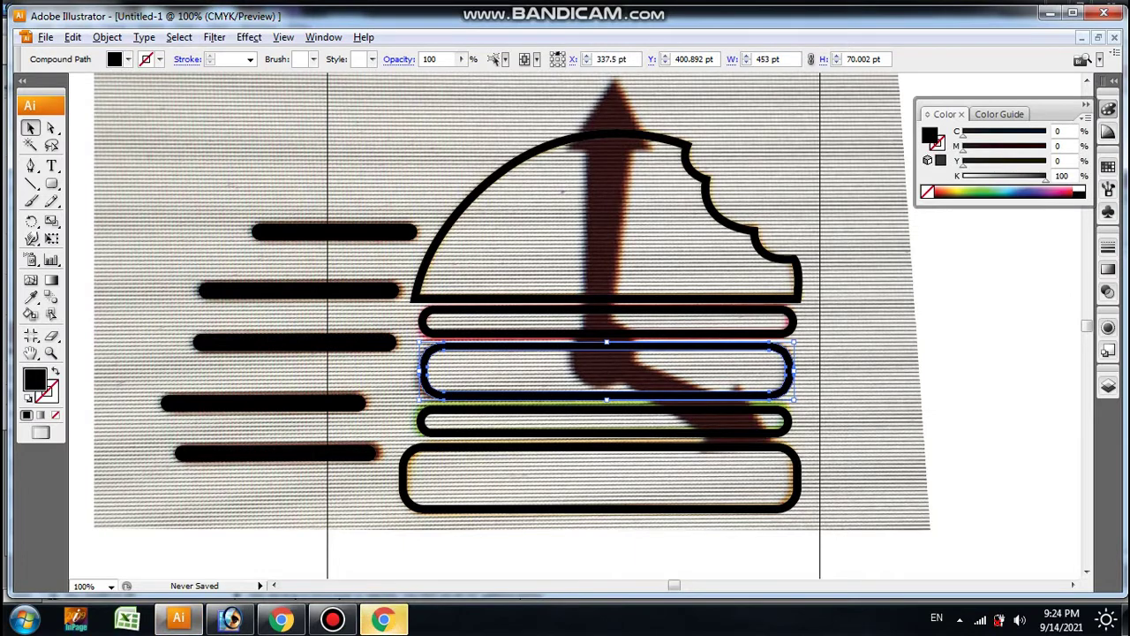
{"action": "left_click", "coordinate": [606, 410]}
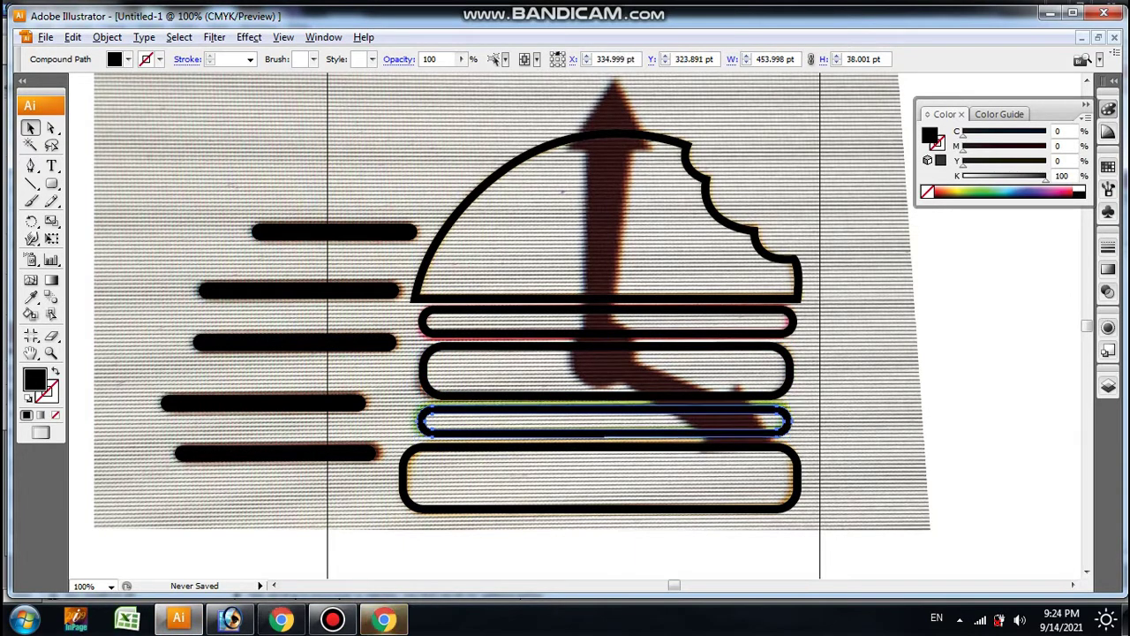
{"action": "left_click", "coordinate": [72, 37]}
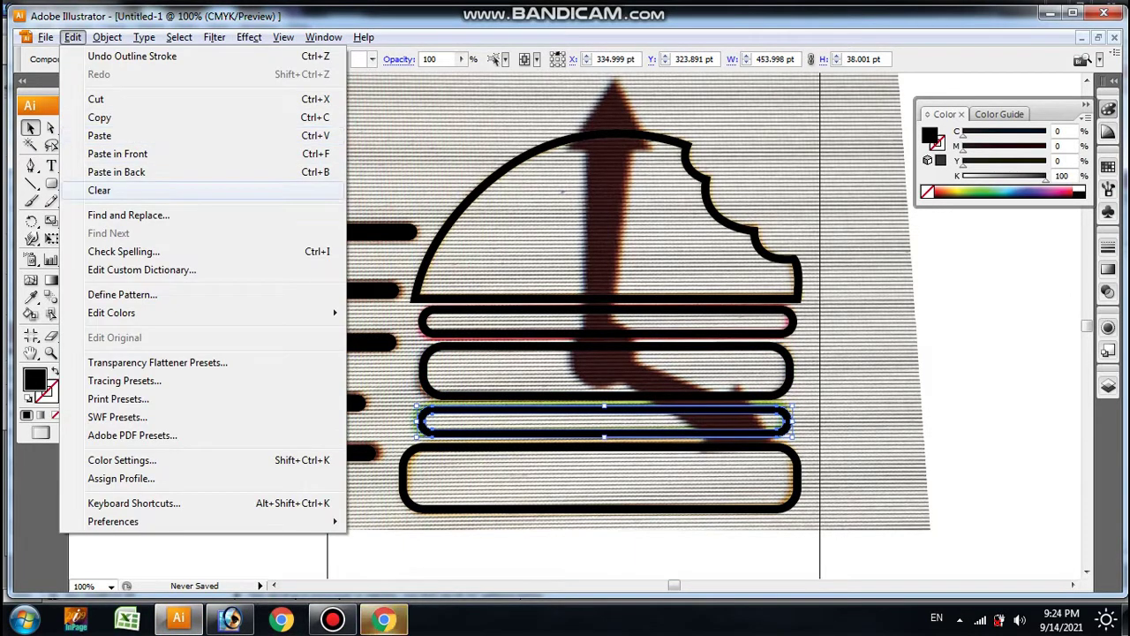
{"action": "left_click", "coordinate": [100, 117]}
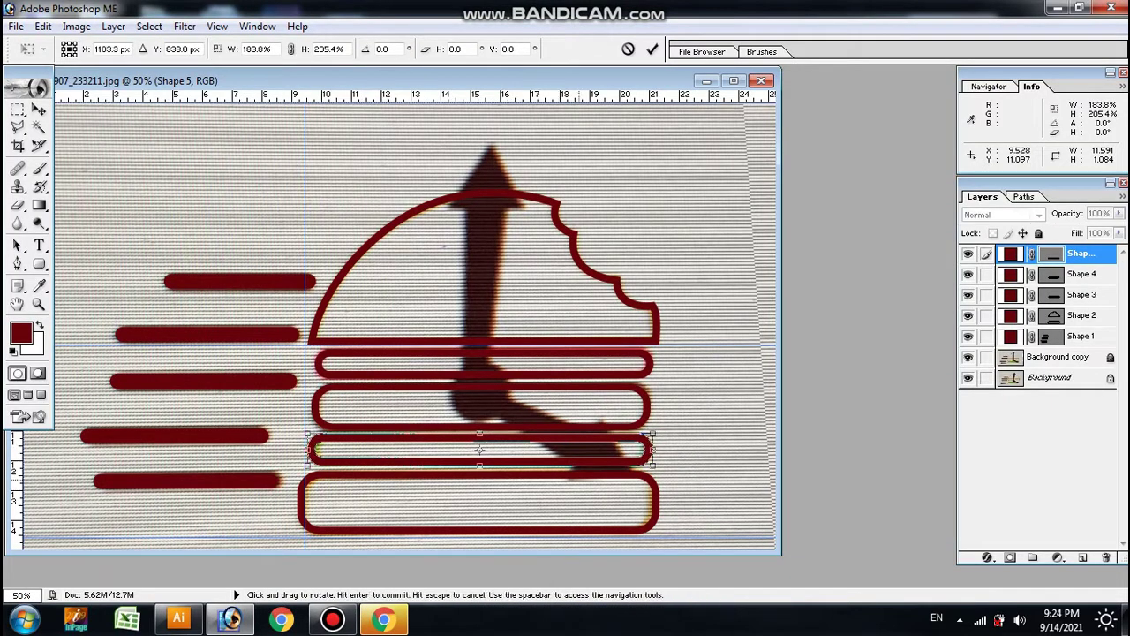
{"action": "key", "text": "Right"}
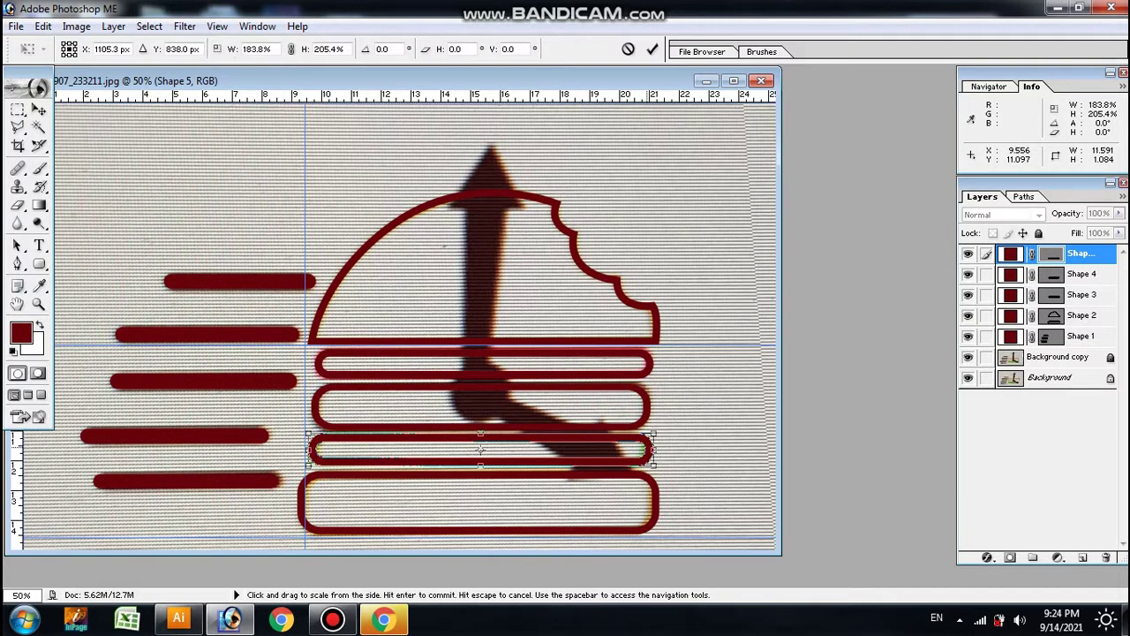
Commit the Shape 5 bar and give Shape 1 a -4.1° perspective slant.
{"action": "key", "text": "Return"}
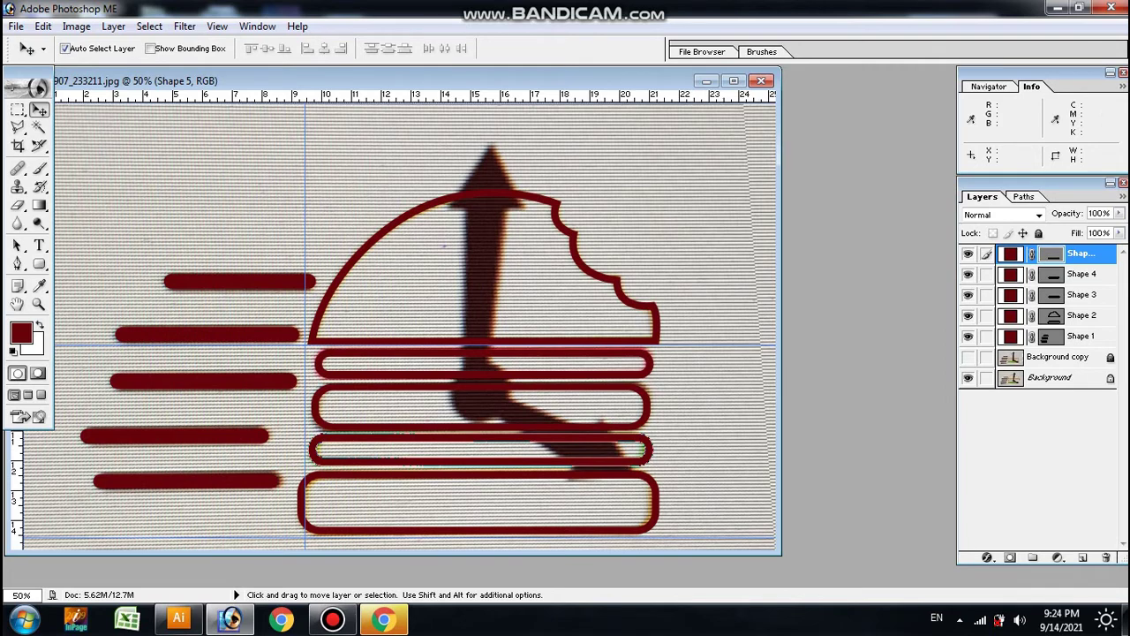
{"action": "left_click", "coordinate": [1081, 335]}
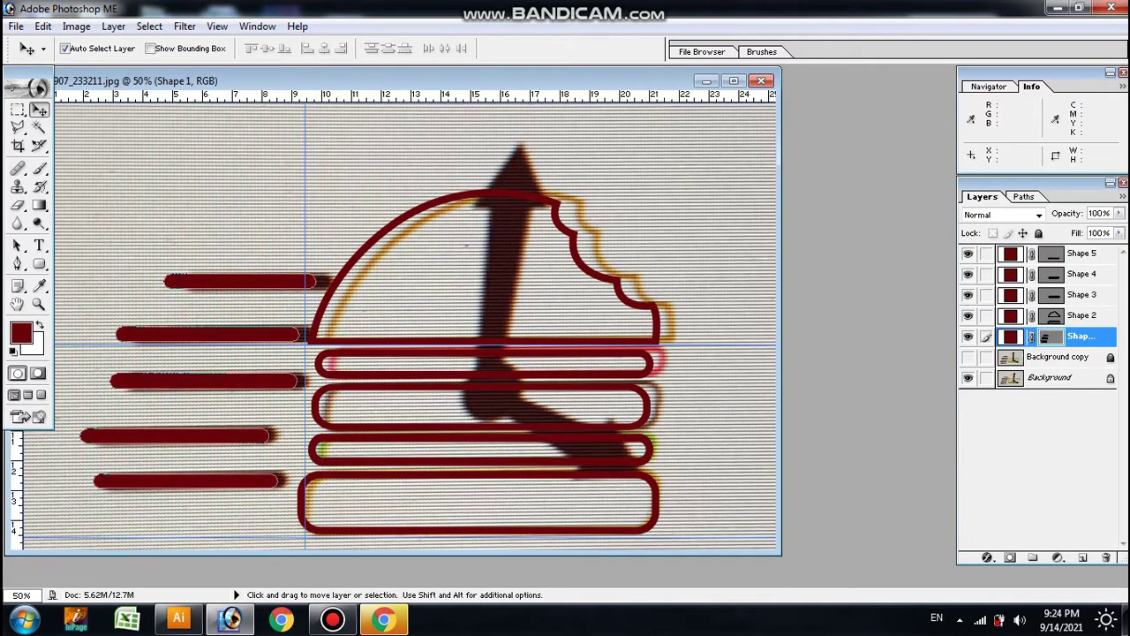
{"action": "key", "text": "ctrl+t"}
{"action": "right_click", "coordinate": [521, 217]}
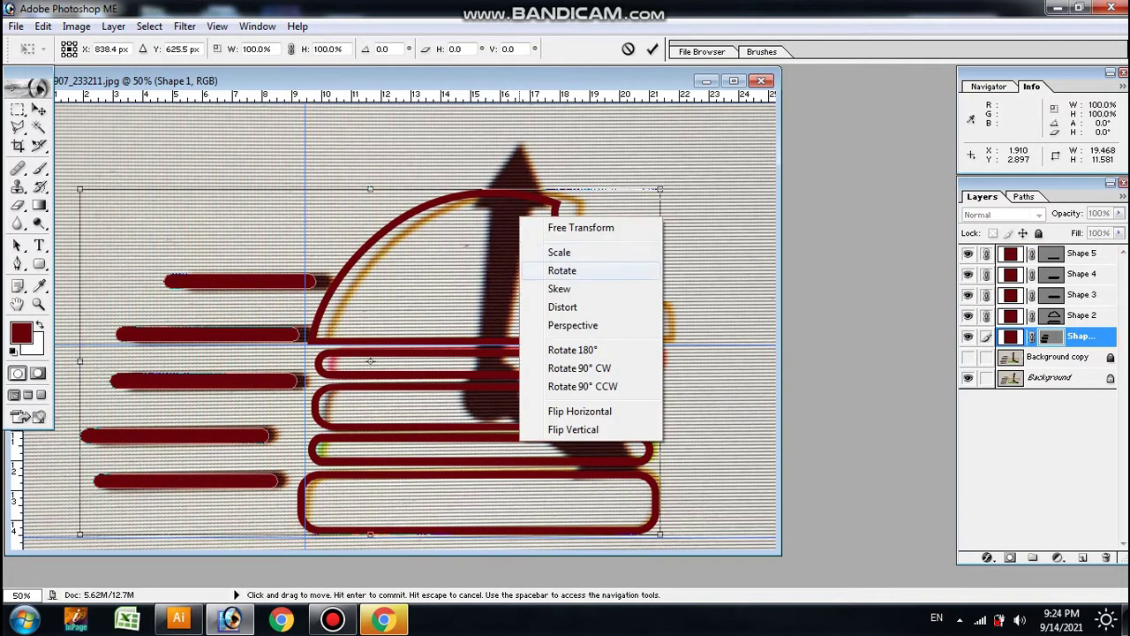
{"action": "left_click", "coordinate": [573, 325]}
{"action": "left_click_drag", "start_coordinate": [370, 189], "coordinate": [395, 189]}
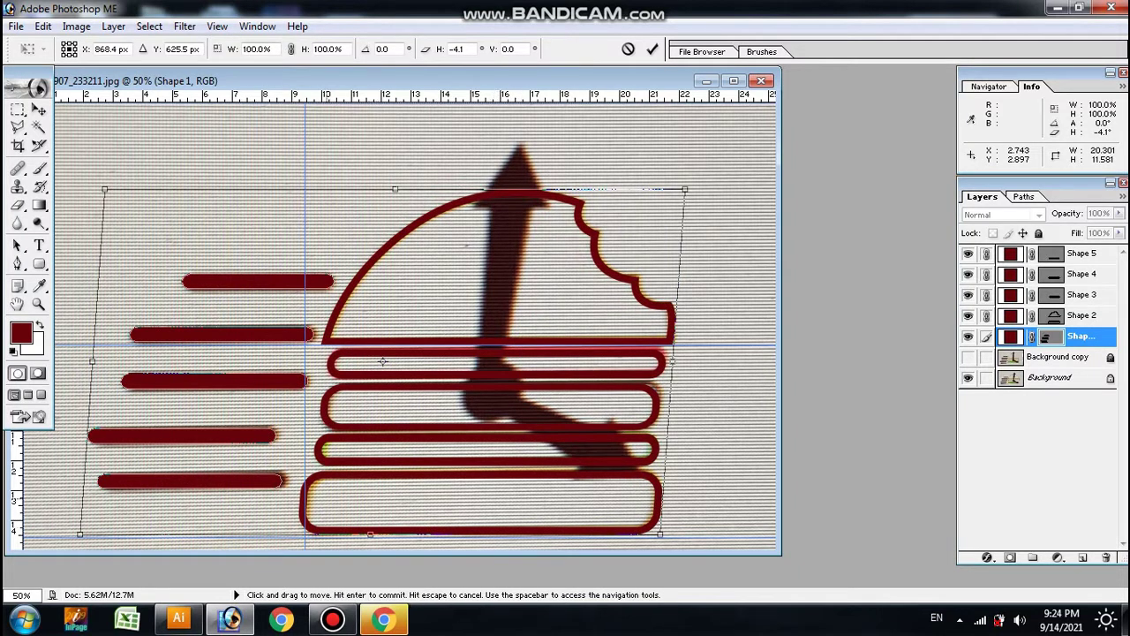
Narrow Shape 1 to 98.8%, commit the transform, and unlink Shape 5.
{"action": "right_click", "coordinate": [212, 187]}
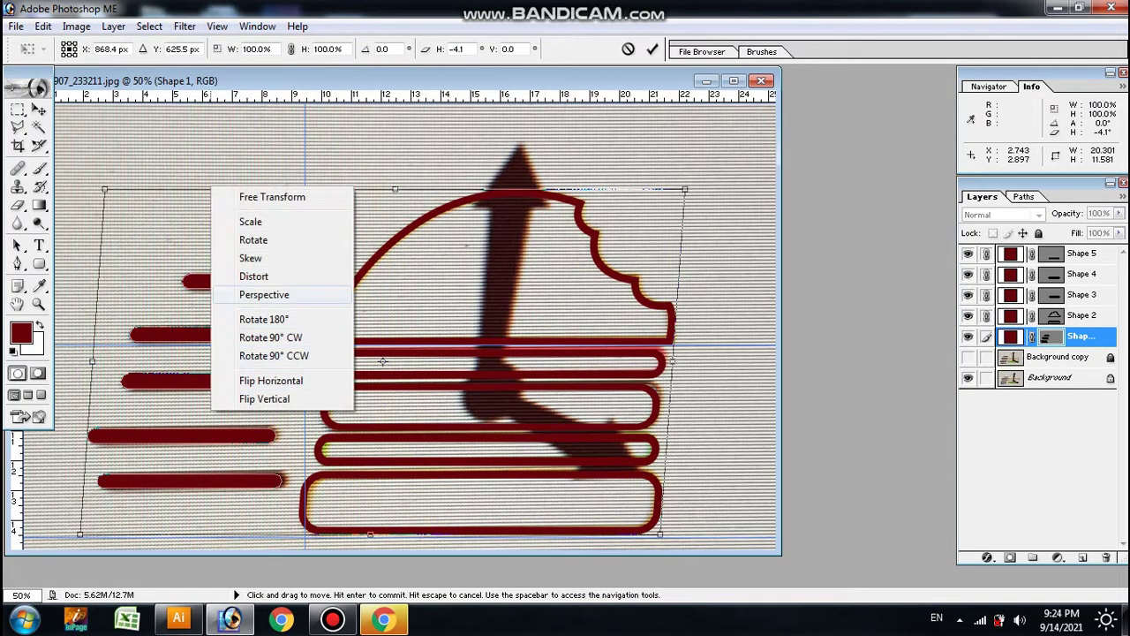
{"action": "left_click", "coordinate": [249, 222]}
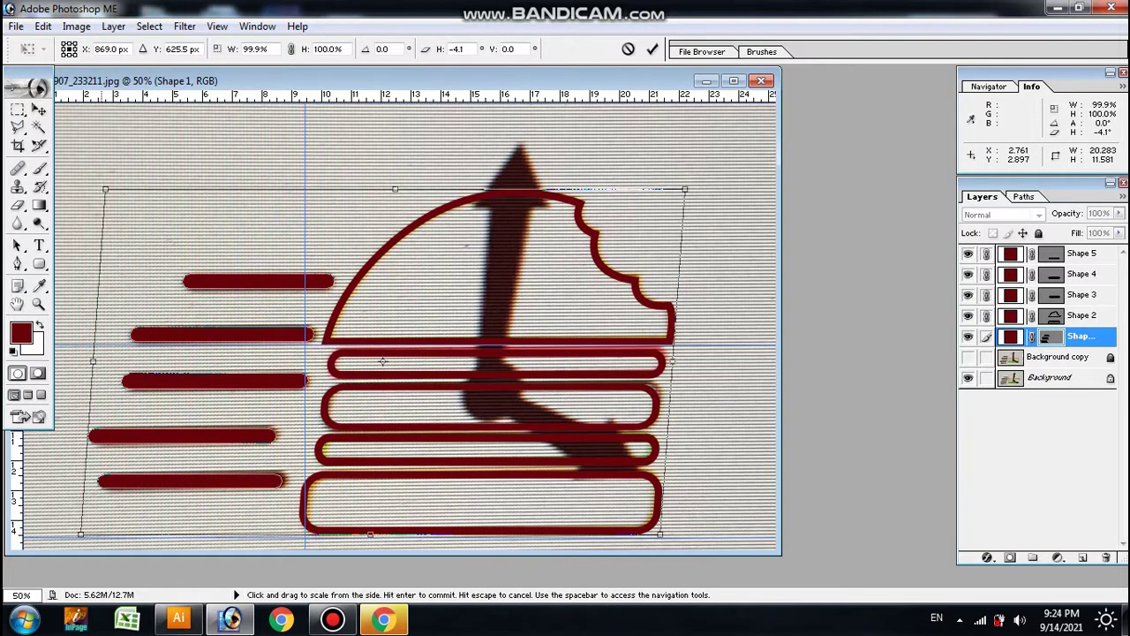
{"action": "left_click_drag", "start_coordinate": [92, 360], "coordinate": [99, 360]}
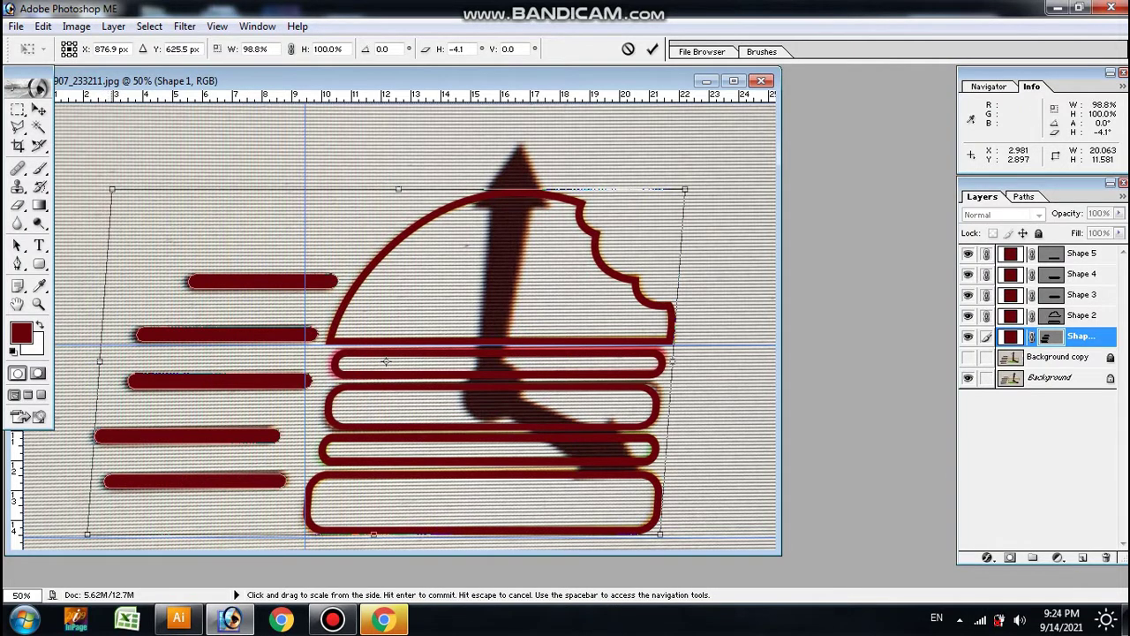
{"action": "key", "text": "Return"}
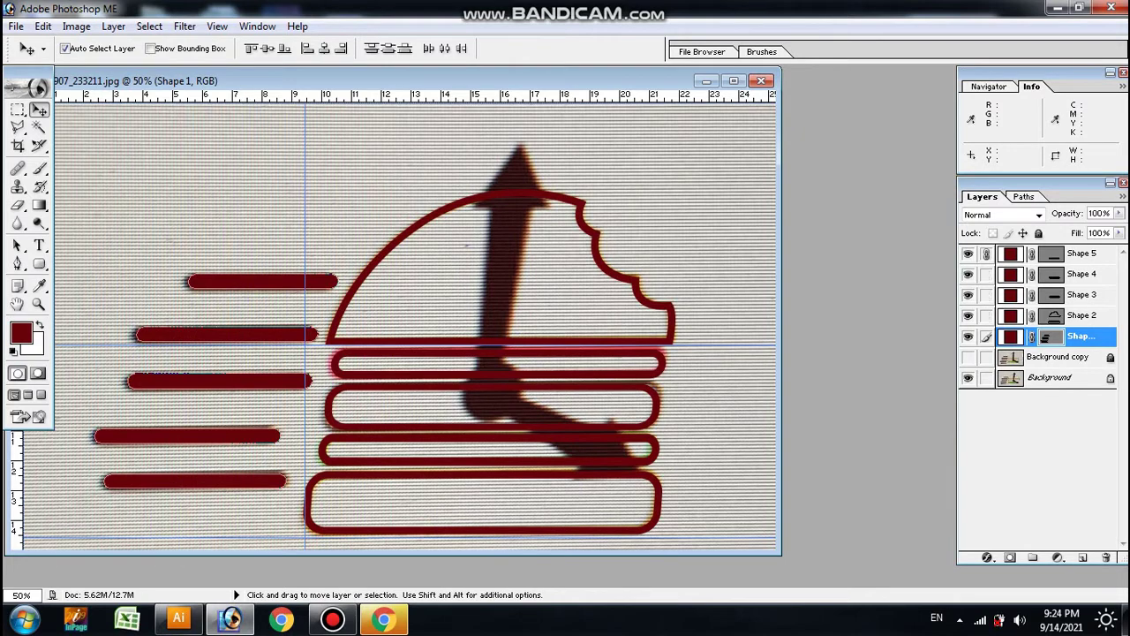
{"action": "left_click", "coordinate": [986, 254]}
Fill the Shape 2 bun outlines with bright yellow.
{"action": "left_click", "coordinate": [1079, 315]}
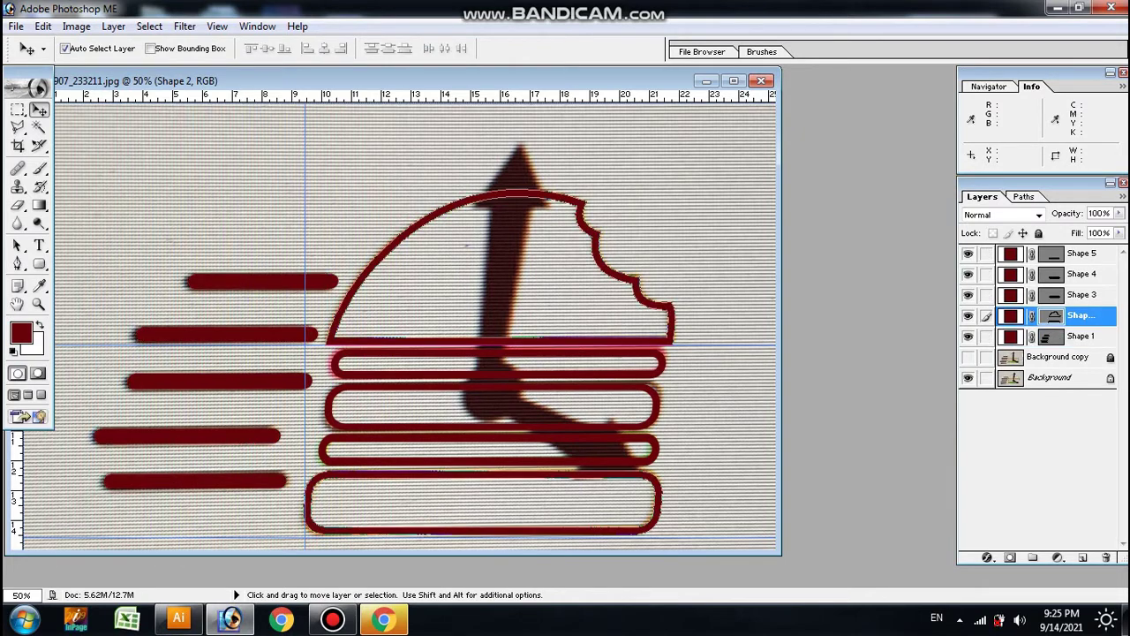
{"action": "left_click", "coordinate": [21, 332]}
{"action": "left_click", "coordinate": [237, 452]}
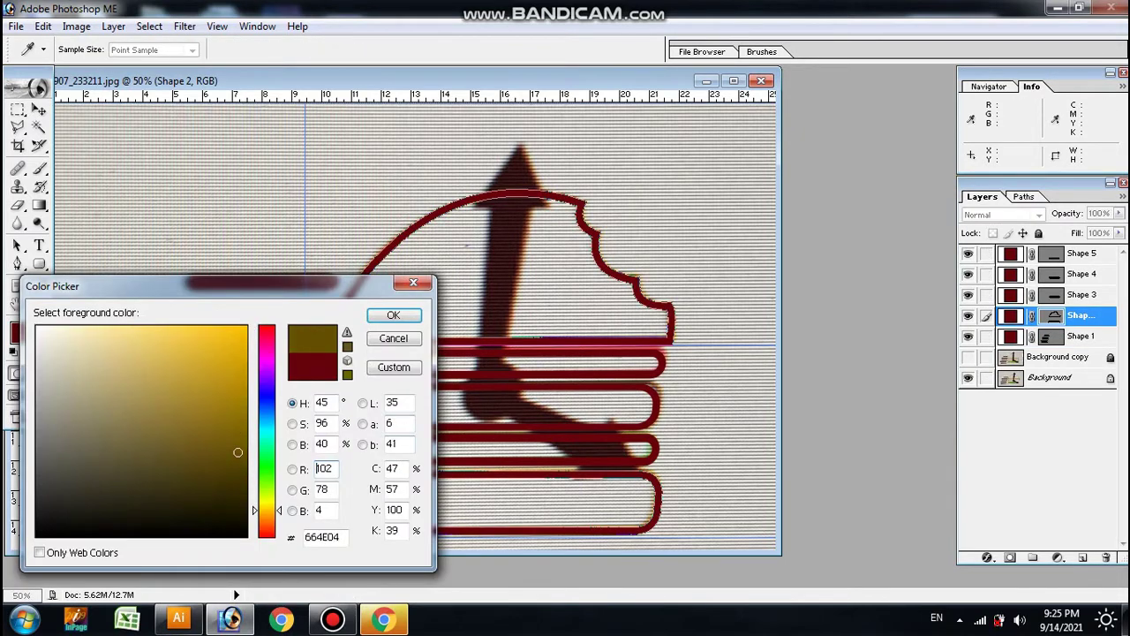
{"action": "left_click", "coordinate": [240, 364]}
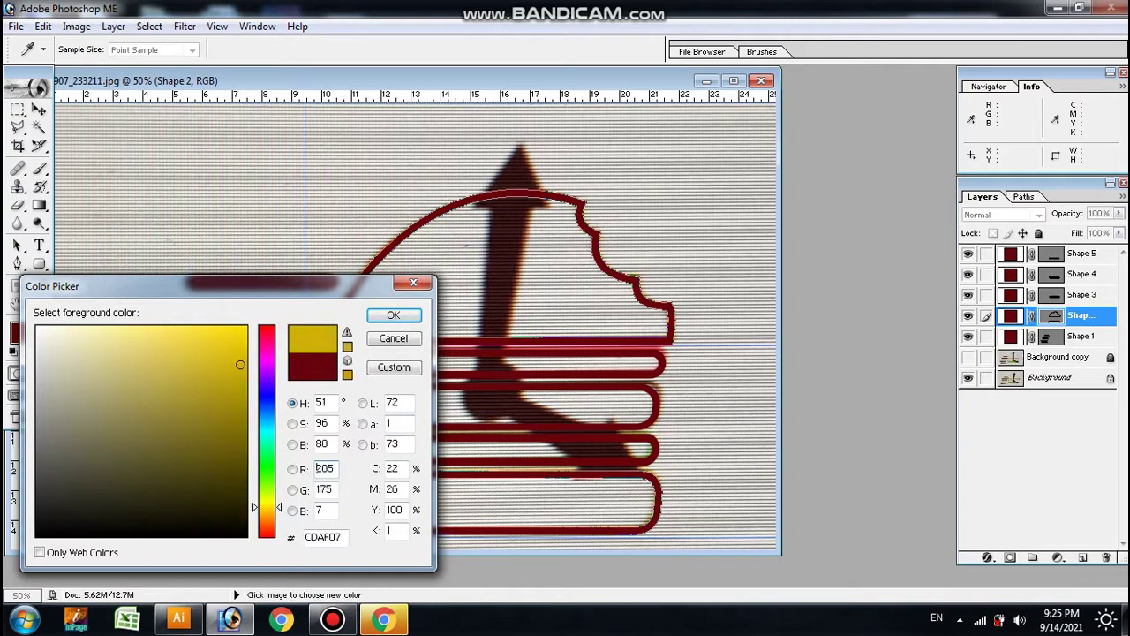
{"action": "left_click_drag", "start_coordinate": [240, 365], "coordinate": [233, 349]}
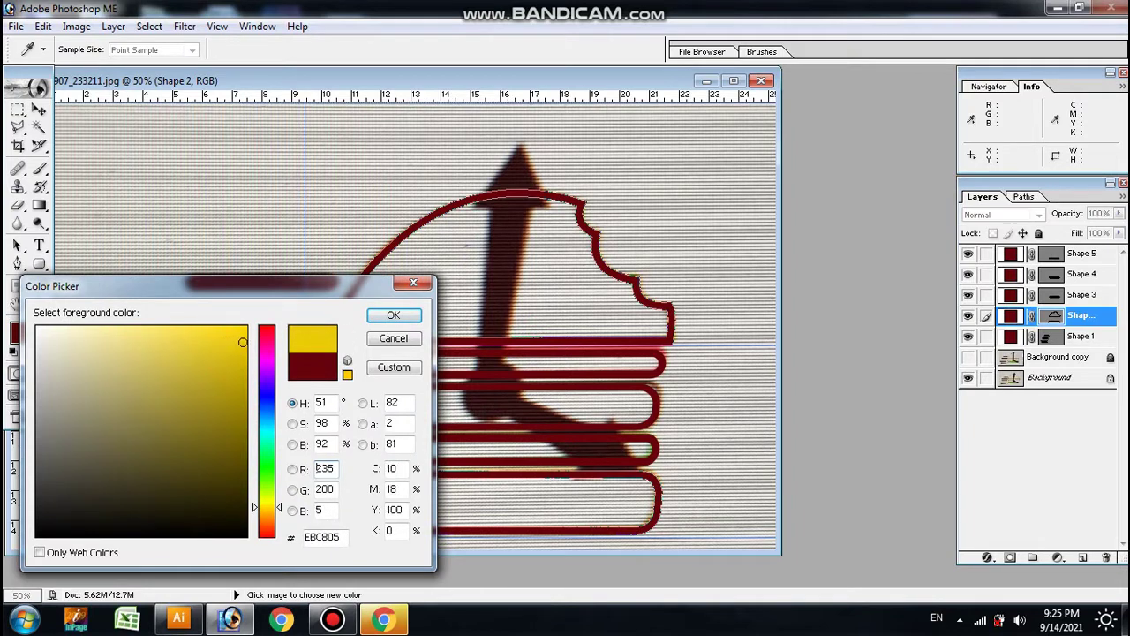
{"action": "key", "text": "Return"}
{"action": "key", "text": "v"}
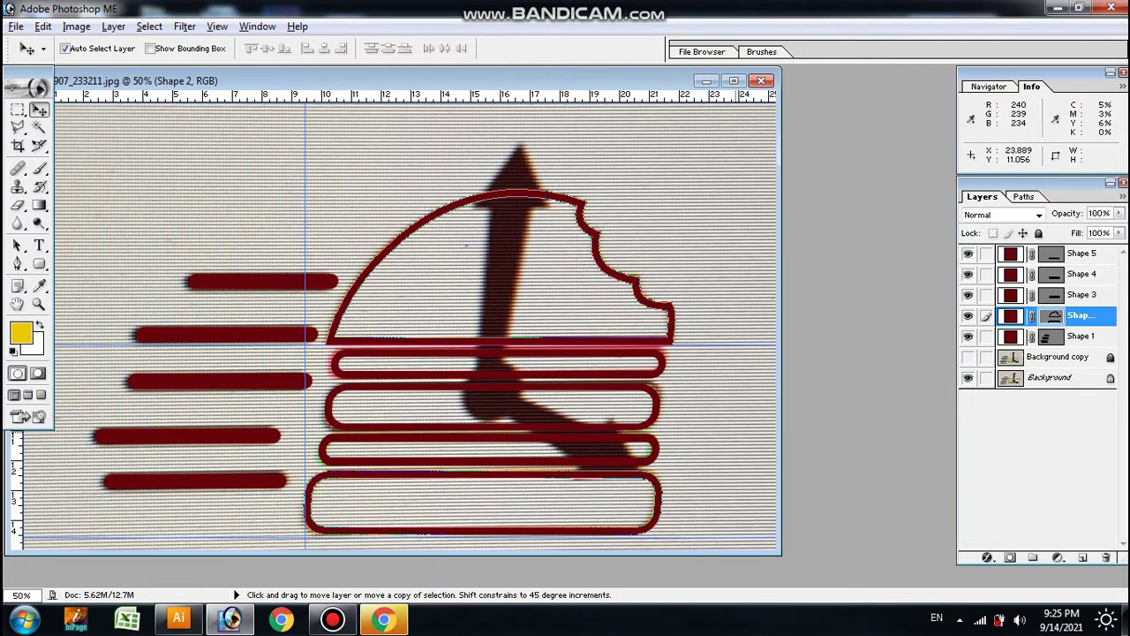
{"action": "key", "text": "alt+BackSpace"}
Fill the Shape 3 top thin bar with red.
{"action": "double_click", "coordinate": [1010, 295]}
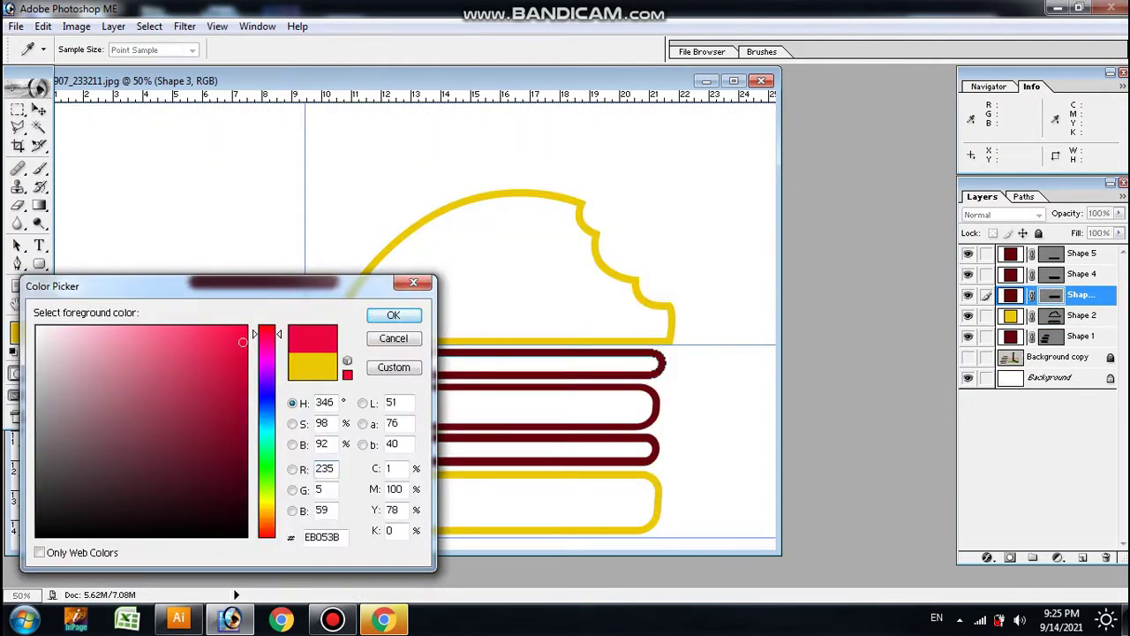
{"action": "key", "text": "Return"}
{"action": "key", "text": "v"}
{"action": "key", "text": "alt+BackSpace"}
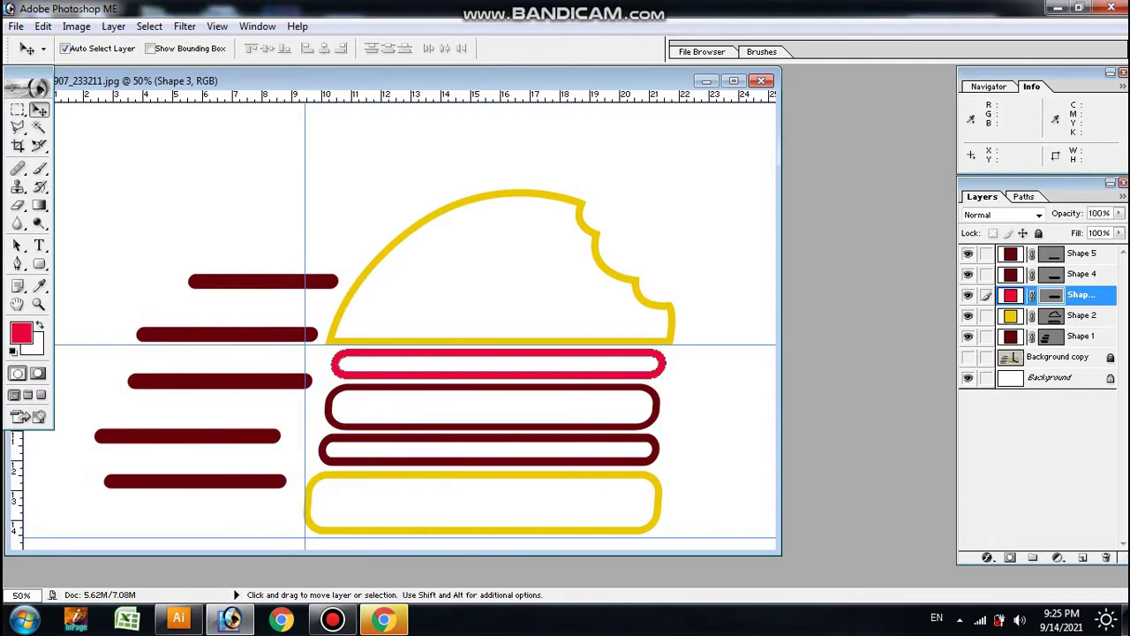
Fill the Shape 5 lower thin bar with green.
{"action": "key", "text": "alt+bracketright"}
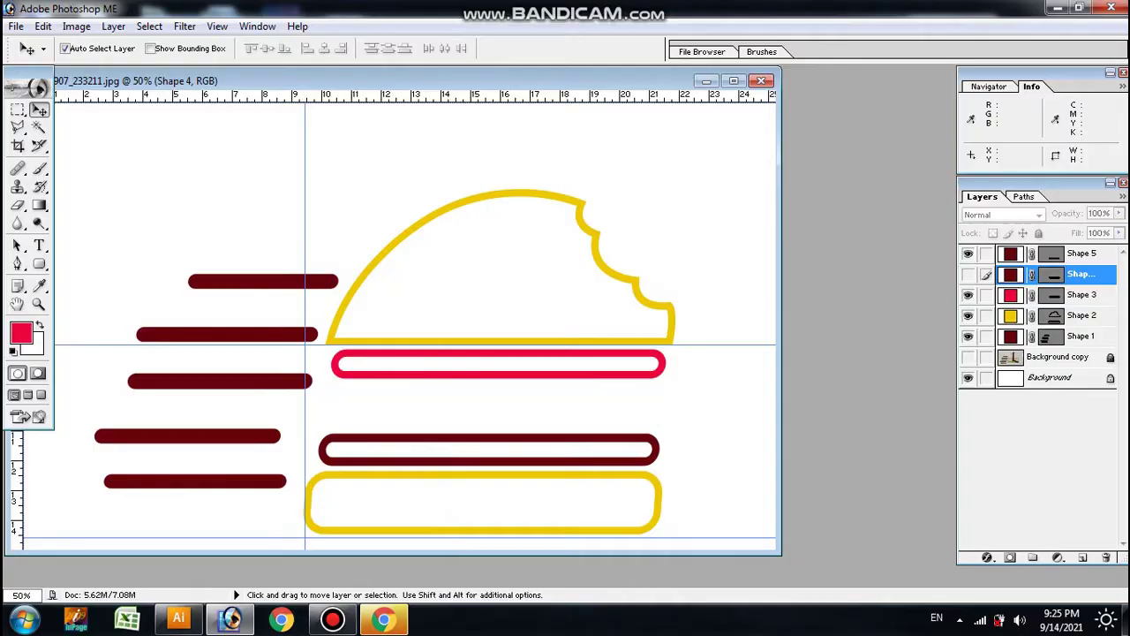
{"action": "key", "text": "alt+bracketright"}
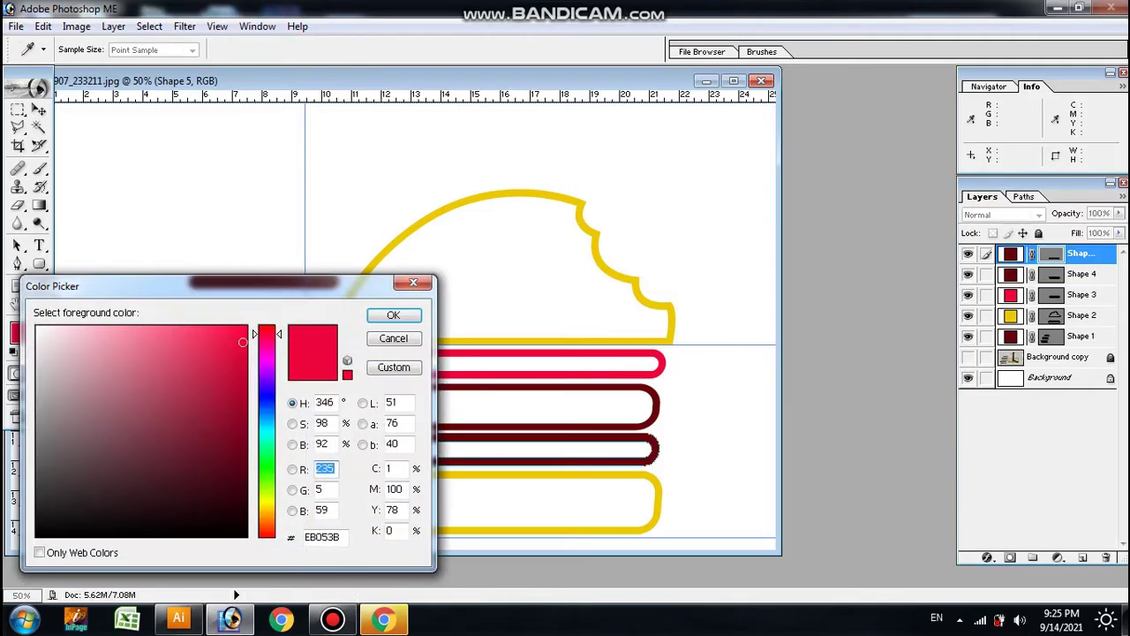
{"action": "left_click_drag", "start_coordinate": [266, 335], "coordinate": [266, 481]}
{"action": "mouse_move", "coordinate": [242, 341]}
{"action": "left_mouse_down"}
{"action": "mouse_move", "coordinate": [229, 353]}
{"action": "mouse_move", "coordinate": [243, 358]}
{"action": "left_mouse_up"}
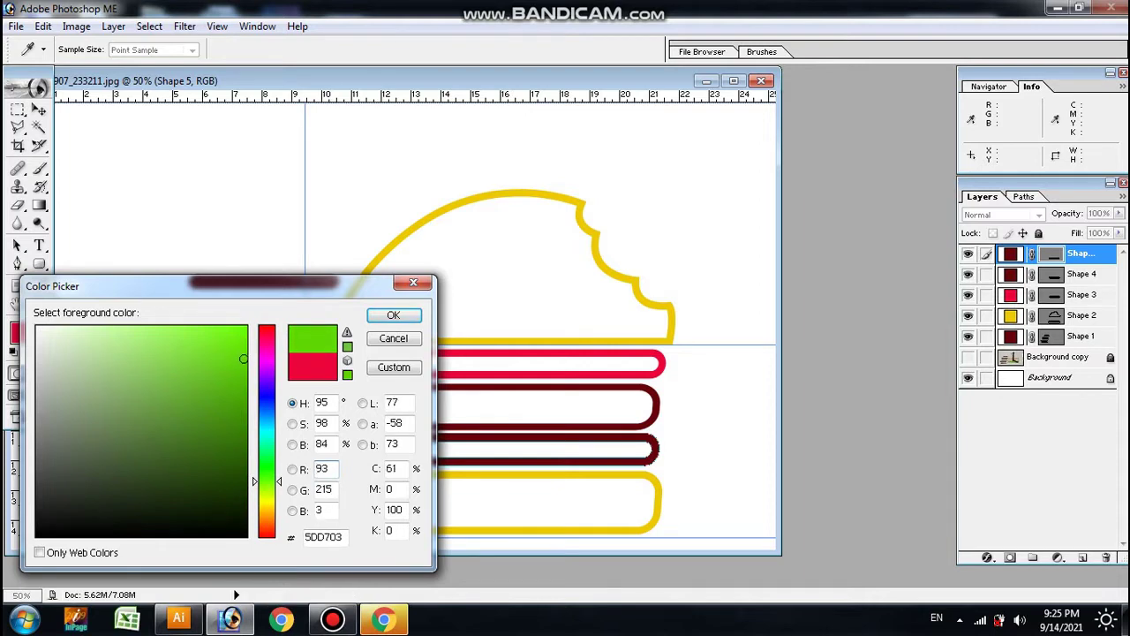
{"action": "key", "text": "Return"}
{"action": "key", "text": "v"}
{"action": "key", "text": "alt+BackSpace"}
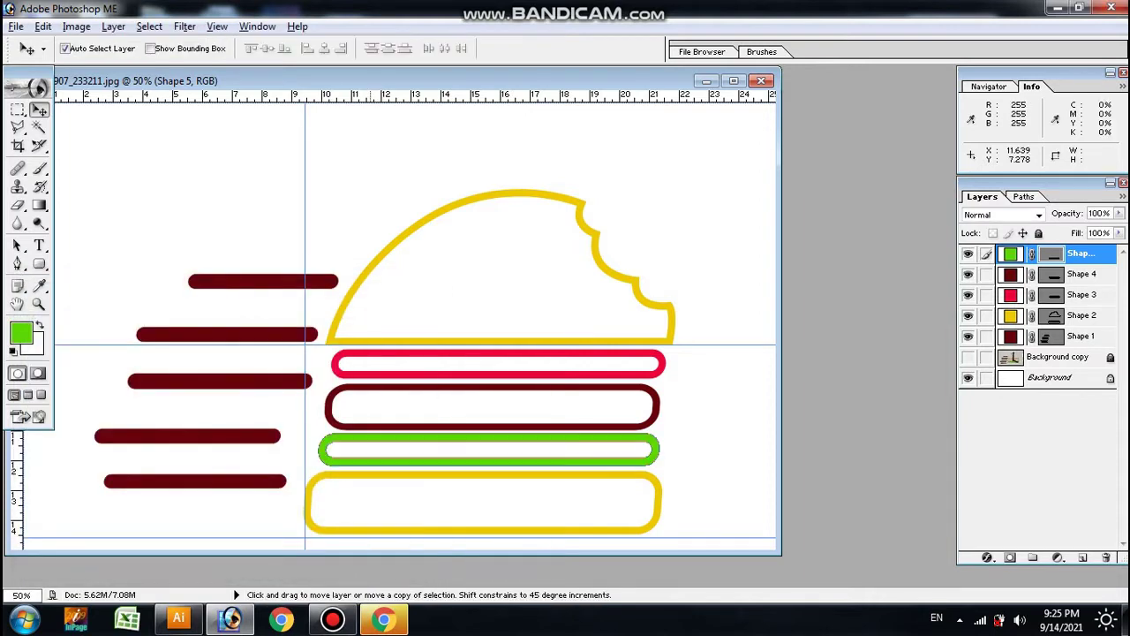
{"action": "left_click", "coordinate": [1081, 335]}
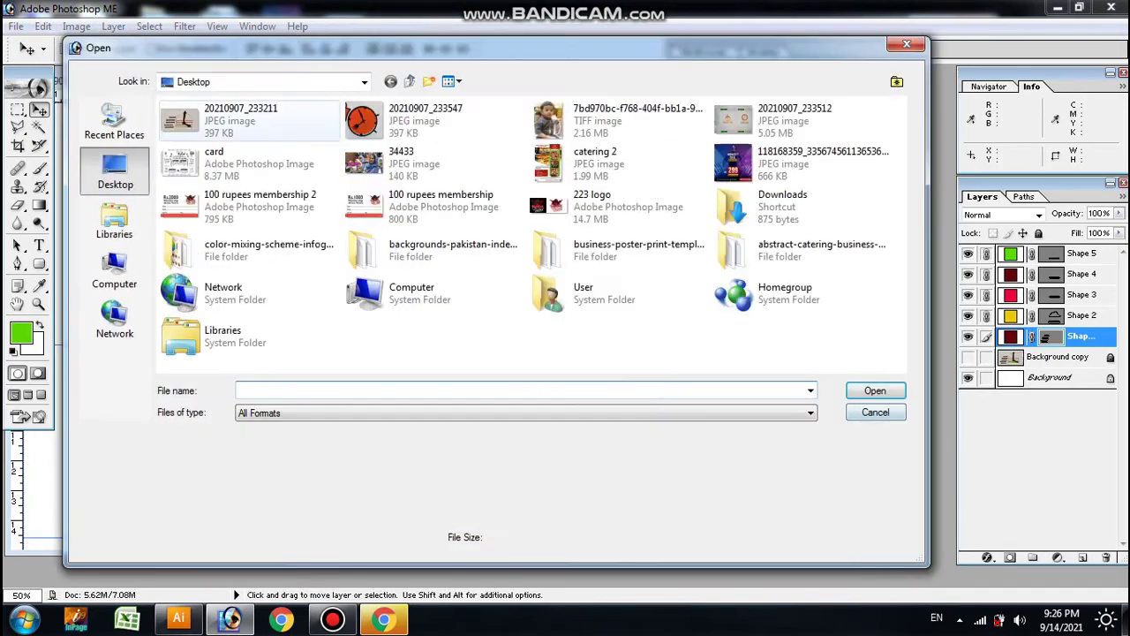
Open clock image 20210907_233547.jpg, zoom in, and start a pen path on the knife hand.
{"action": "double_click", "coordinate": [424, 121]}
{"action": "left_click", "coordinate": [317, 87]}
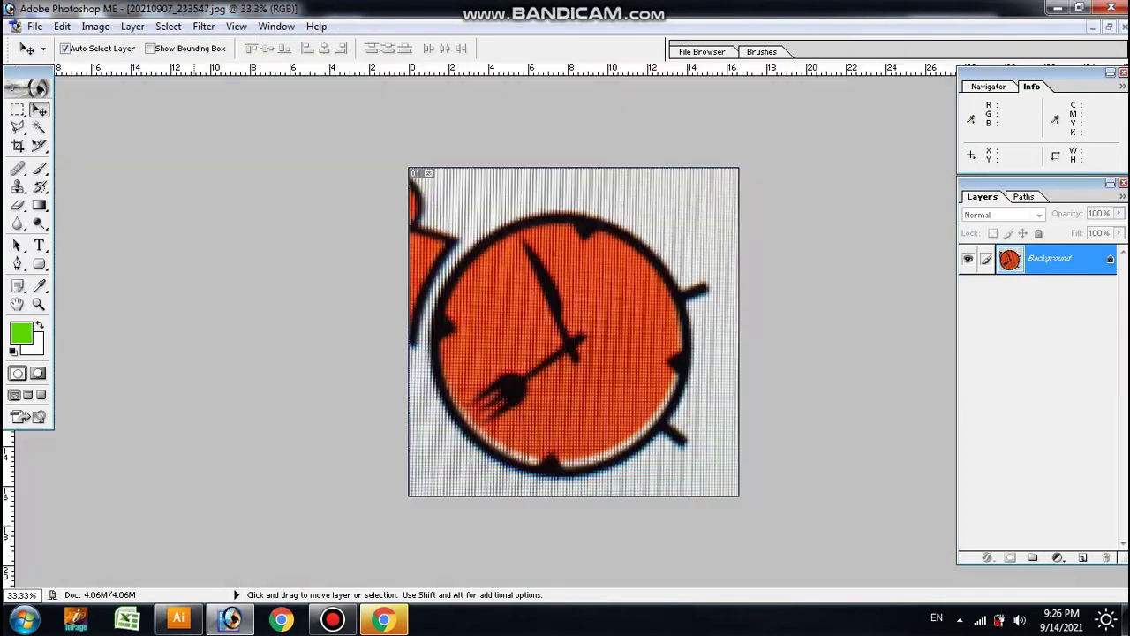
{"action": "key", "text": "ctrl+plus"}
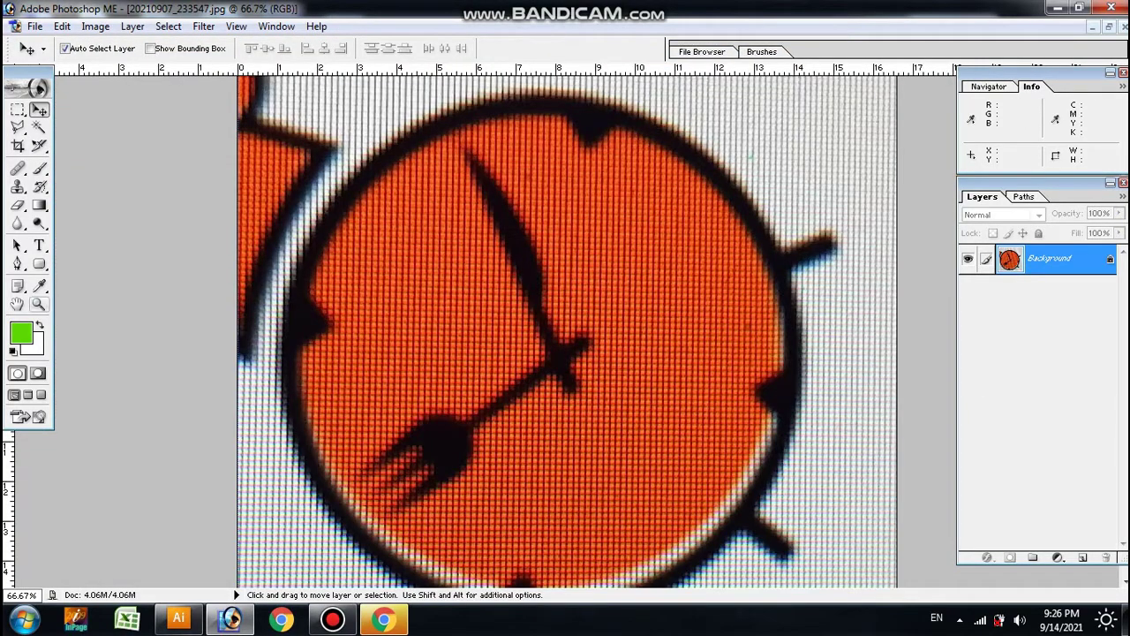
{"action": "left_click", "coordinate": [17, 263]}
{"action": "left_click", "coordinate": [466, 161]}
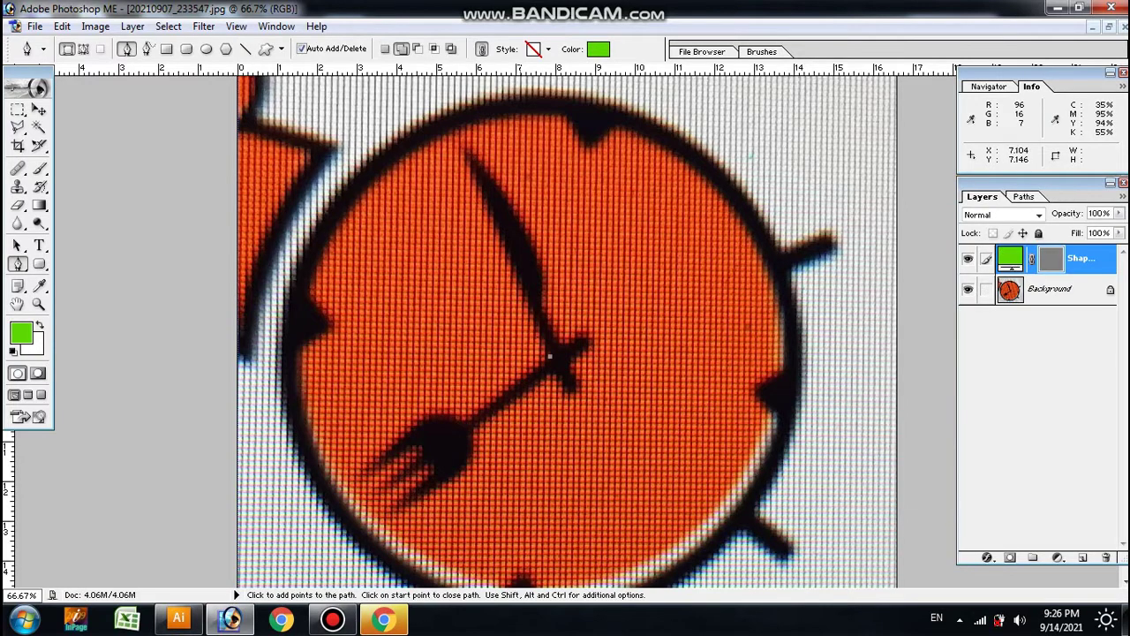
{"action": "left_click", "coordinate": [549, 356]}
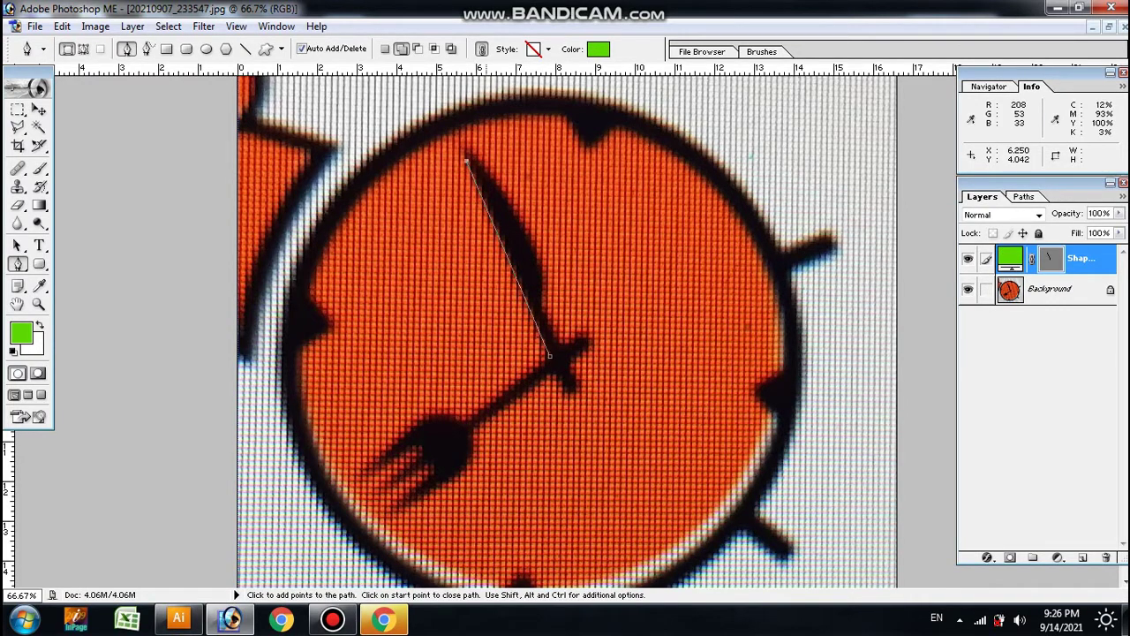
{"action": "left_click_drag", "start_coordinate": [466, 161], "coordinate": [511, 195]}
{"action": "key", "text": "ctrl+z"}
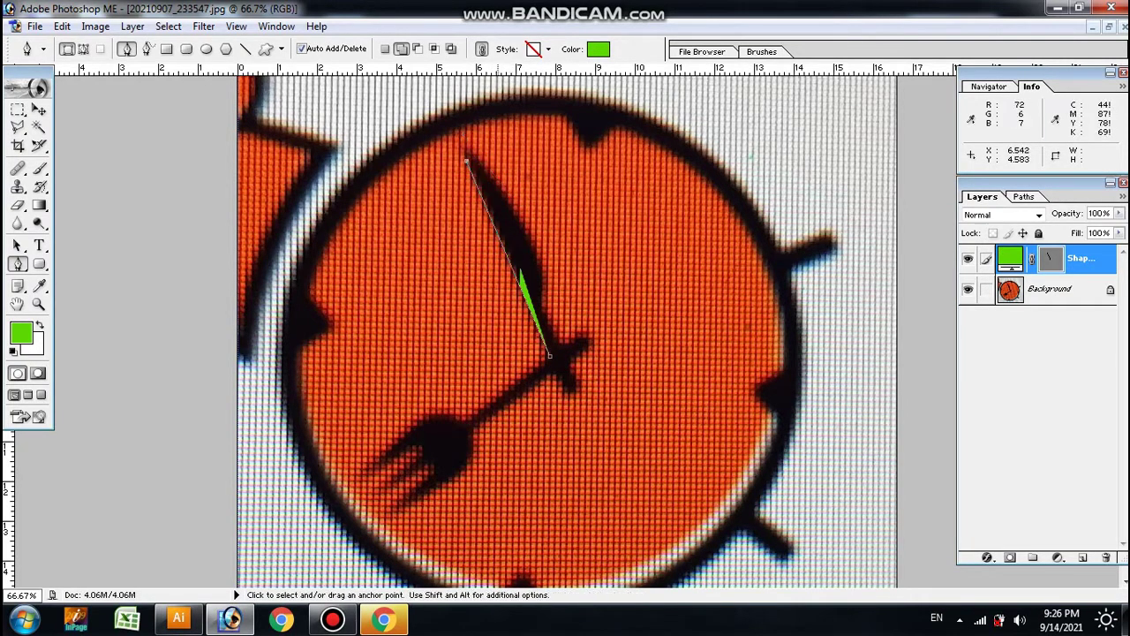
{"action": "left_click_drag", "start_coordinate": [467, 159], "coordinate": [474, 157]}
Set the shape fill to 32% and finish tracing the curved knife blade outline.
{"action": "type", "text": "32"}
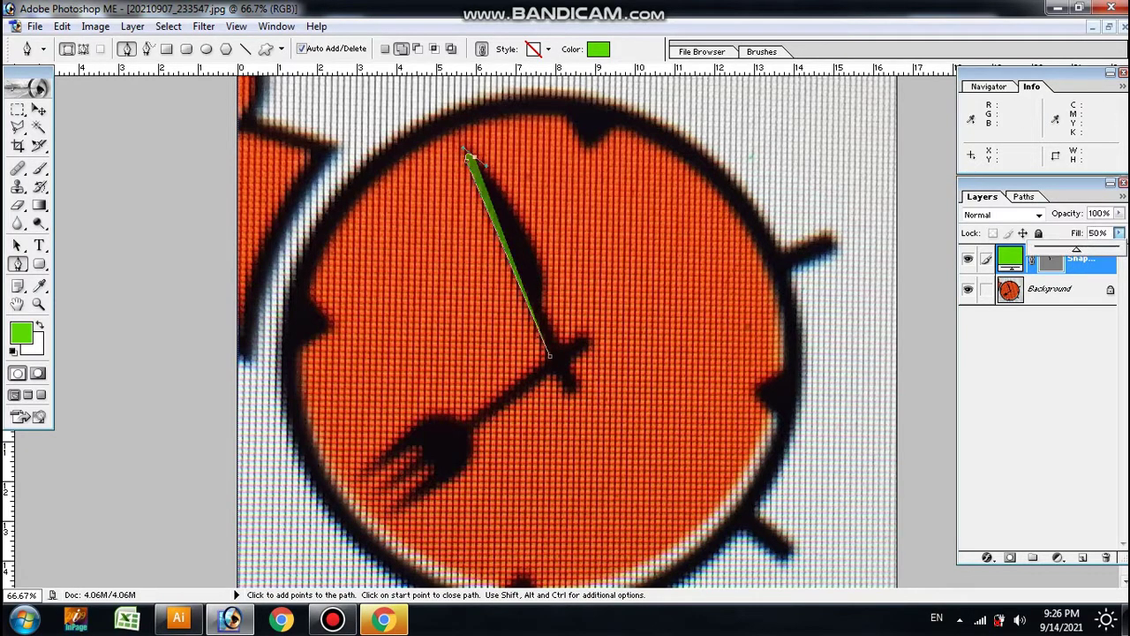
{"action": "key", "text": "Return"}
{"action": "left_click_drag", "start_coordinate": [528, 214], "coordinate": [534, 255]}
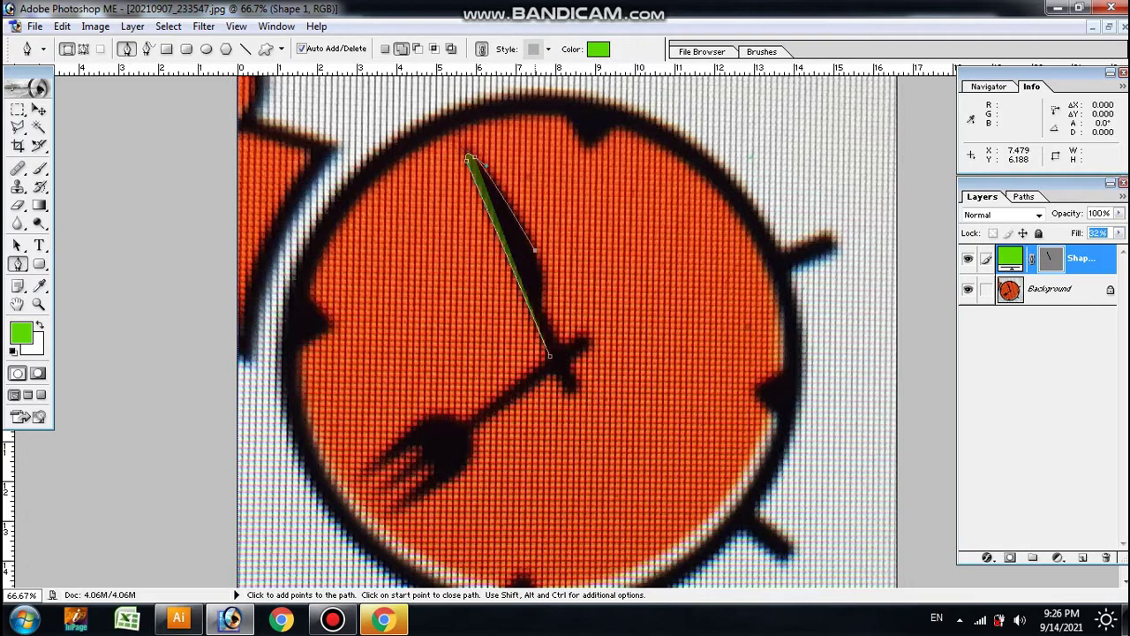
{"action": "left_click", "coordinate": [539, 309]}
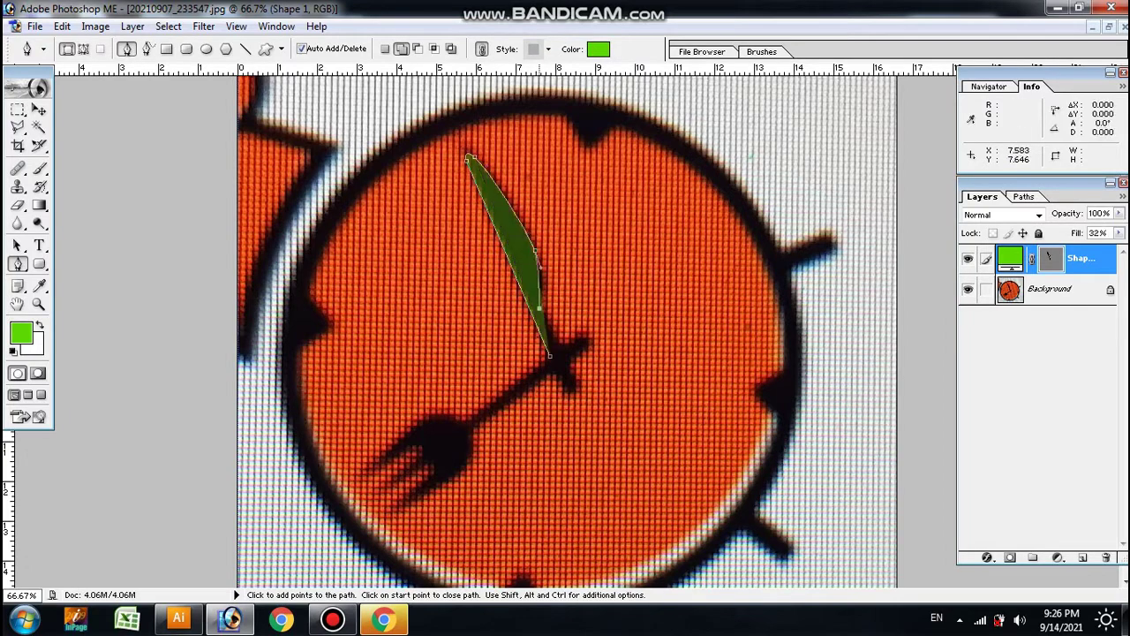
{"action": "left_click_drag", "start_coordinate": [539, 309], "coordinate": [536, 319]}
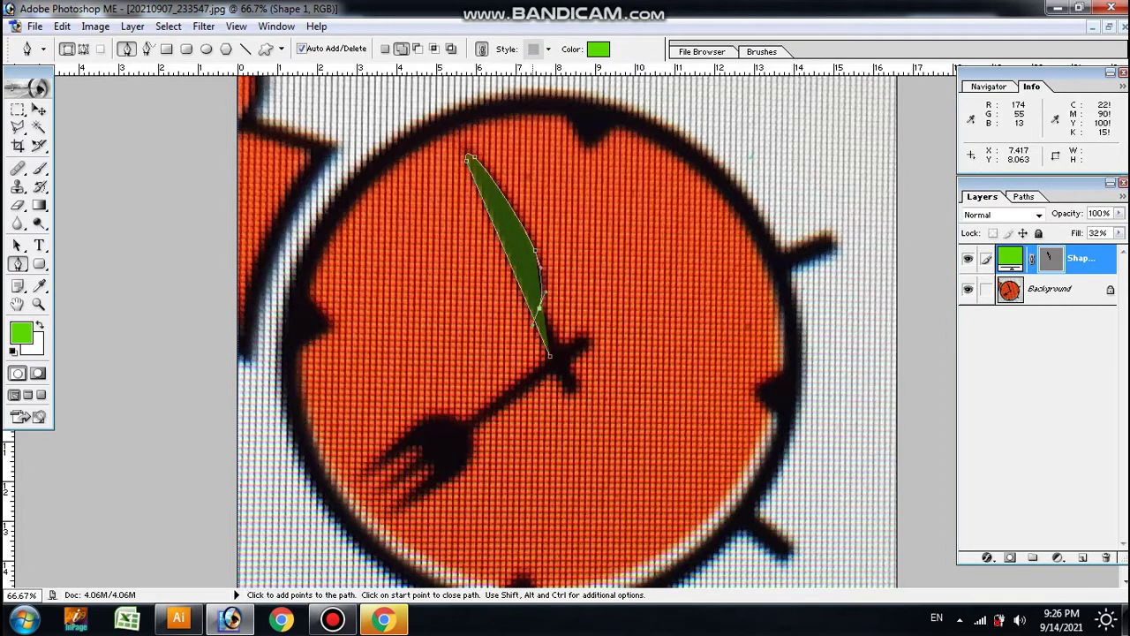
{"action": "left_click", "coordinate": [563, 340]}
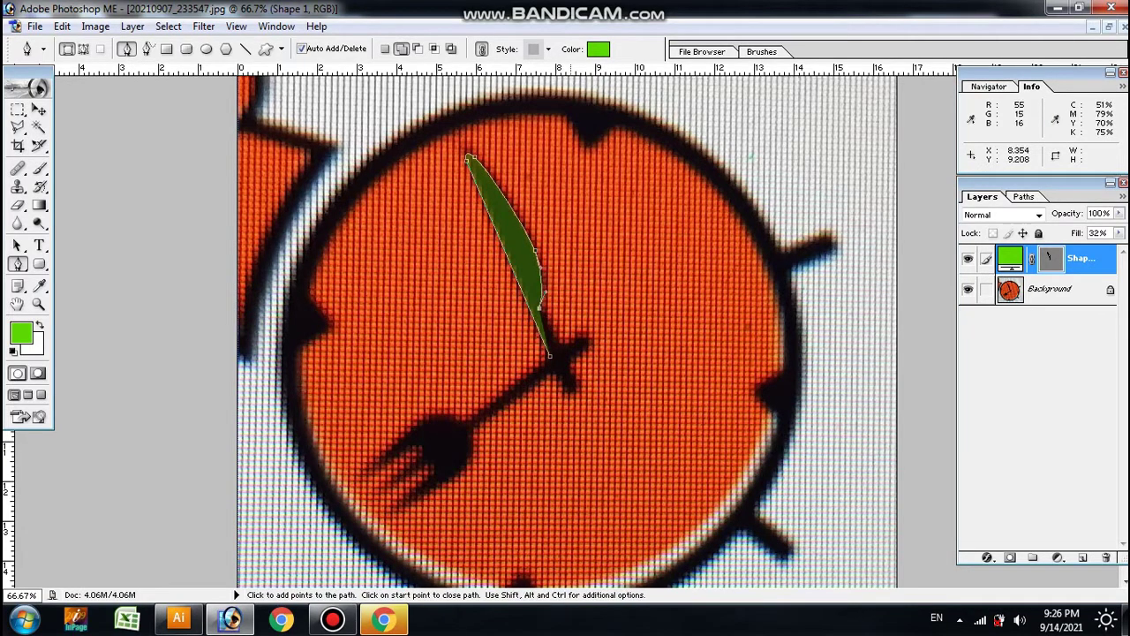
{"action": "left_click", "coordinate": [573, 376]}
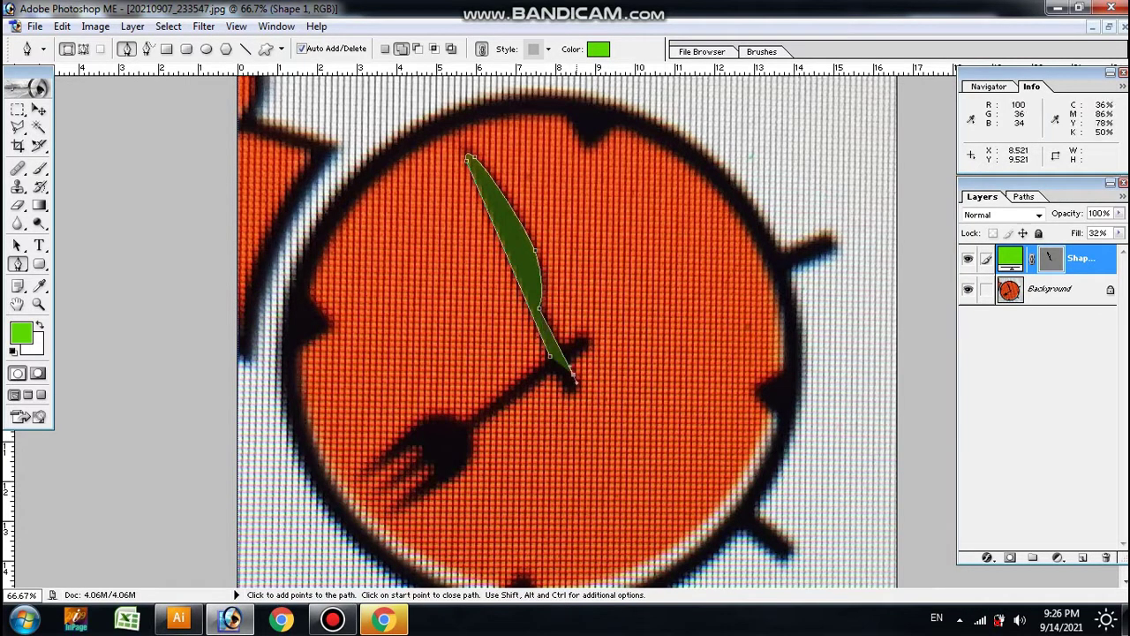
{"action": "left_click", "coordinate": [573, 380]}
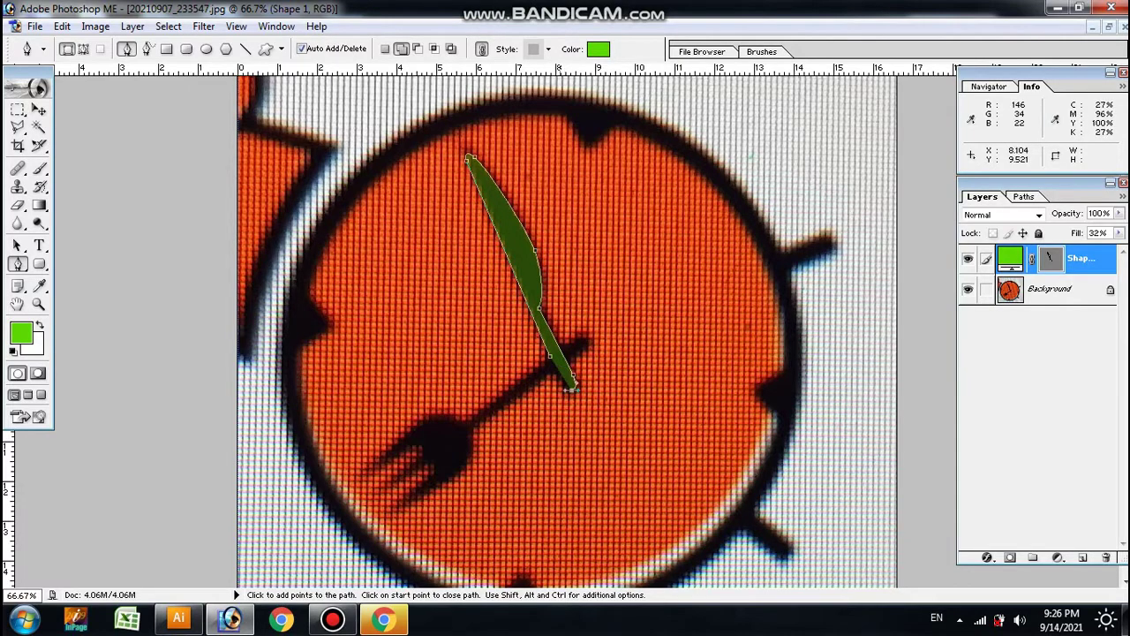
{"action": "key", "text": "Return"}
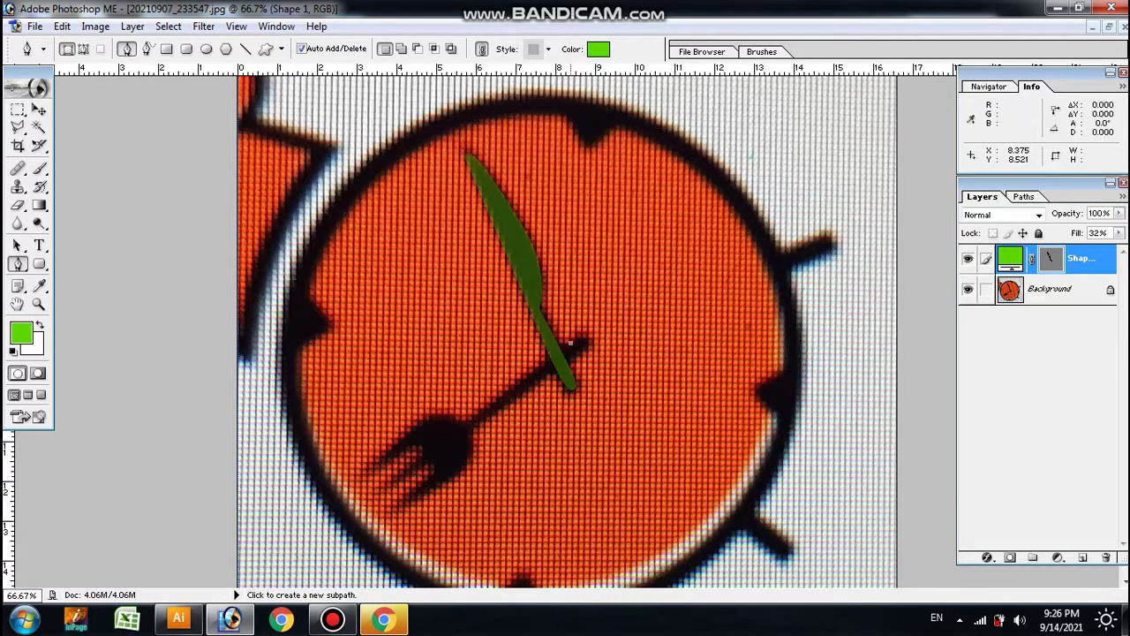
Trace the fork hand, from handle to prongs, as a second semi-transparent green shape.
{"action": "left_click", "coordinate": [570, 342]}
{"action": "left_click", "coordinate": [583, 340]}
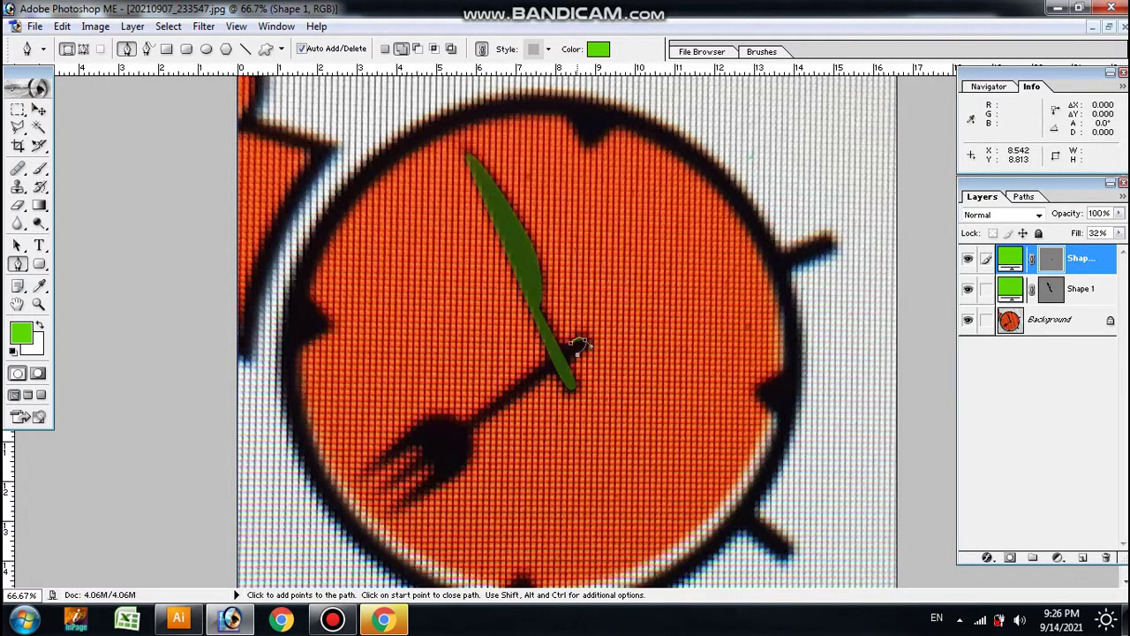
{"action": "left_click", "coordinate": [472, 431]}
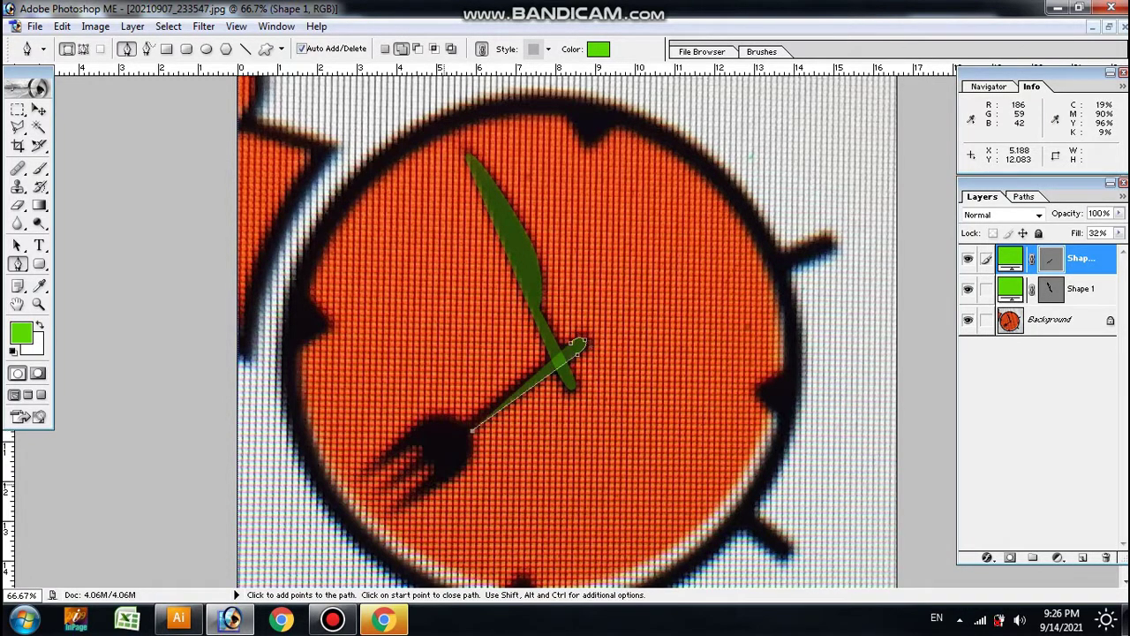
{"action": "mouse_move", "coordinate": [442, 483]}
{"action": "left_mouse_down"}
{"action": "mouse_move", "coordinate": [404, 507]}
{"action": "mouse_move", "coordinate": [436, 465]}
{"action": "mouse_move", "coordinate": [407, 454]}
{"action": "mouse_move", "coordinate": [369, 469]}
{"action": "left_mouse_up"}
{"action": "left_click", "coordinate": [433, 478]}
{"action": "mouse_move", "coordinate": [420, 443]}
{"action": "left_mouse_down"}
{"action": "mouse_move", "coordinate": [422, 421]}
{"action": "mouse_move", "coordinate": [453, 414]}
{"action": "left_mouse_up"}
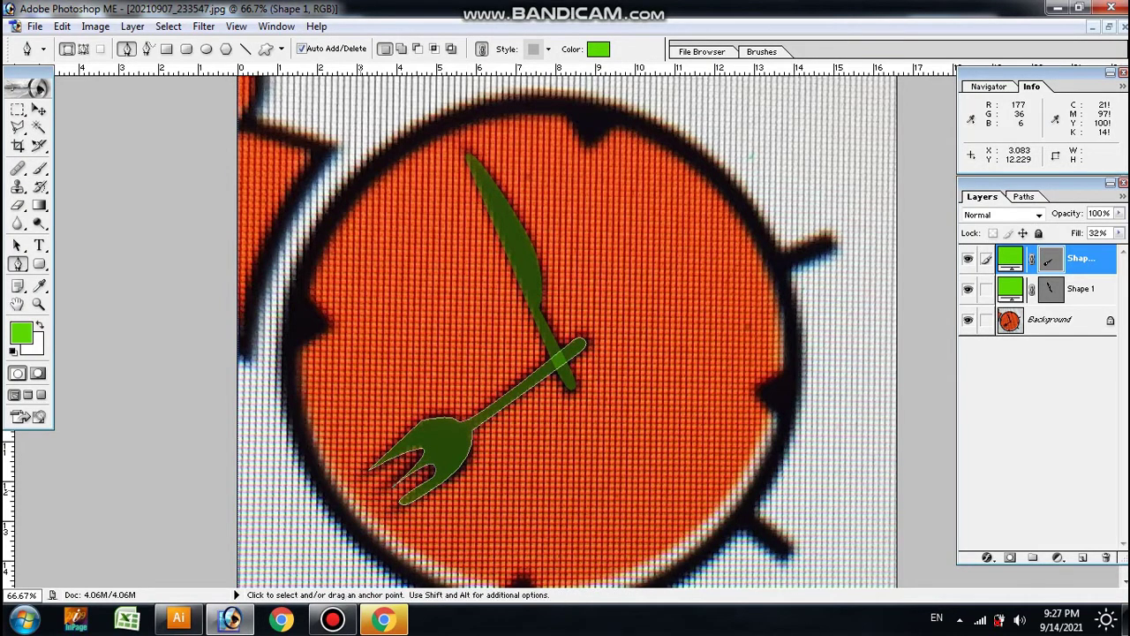
{"action": "key", "text": "ctrl+plus"}
{"action": "key", "text": "ctrl+plus"}
{"action": "left_click_drag", "start_coordinate": [221, 565], "coordinate": [369, 398]}
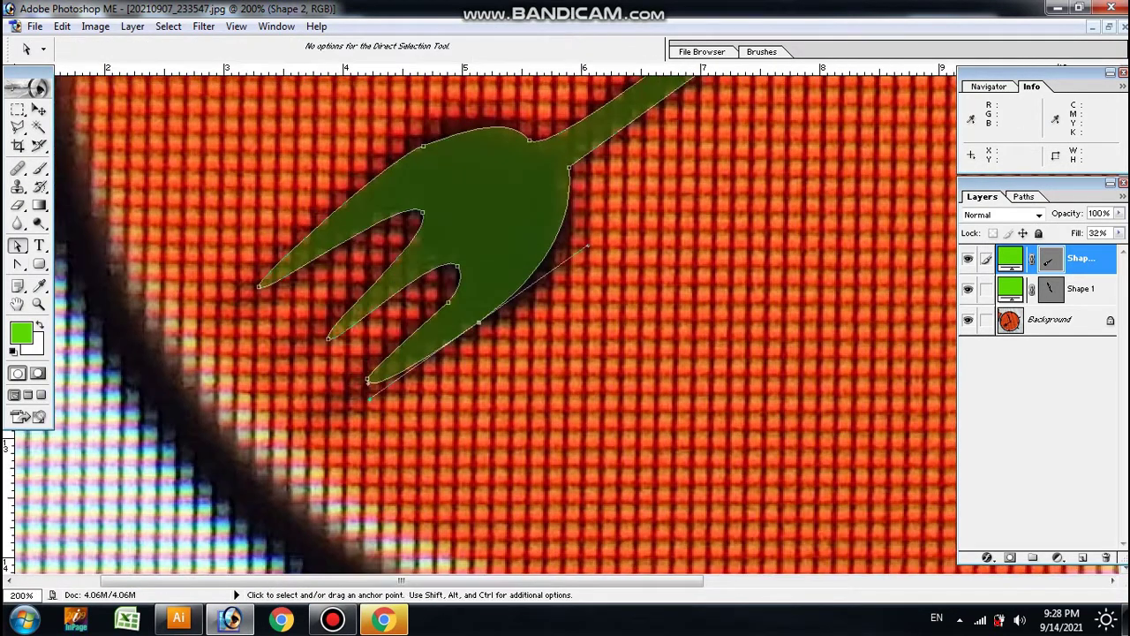
Copy the knife and fork shapes into the burger document with the Move tool.
{"action": "left_click", "coordinate": [1109, 27]}
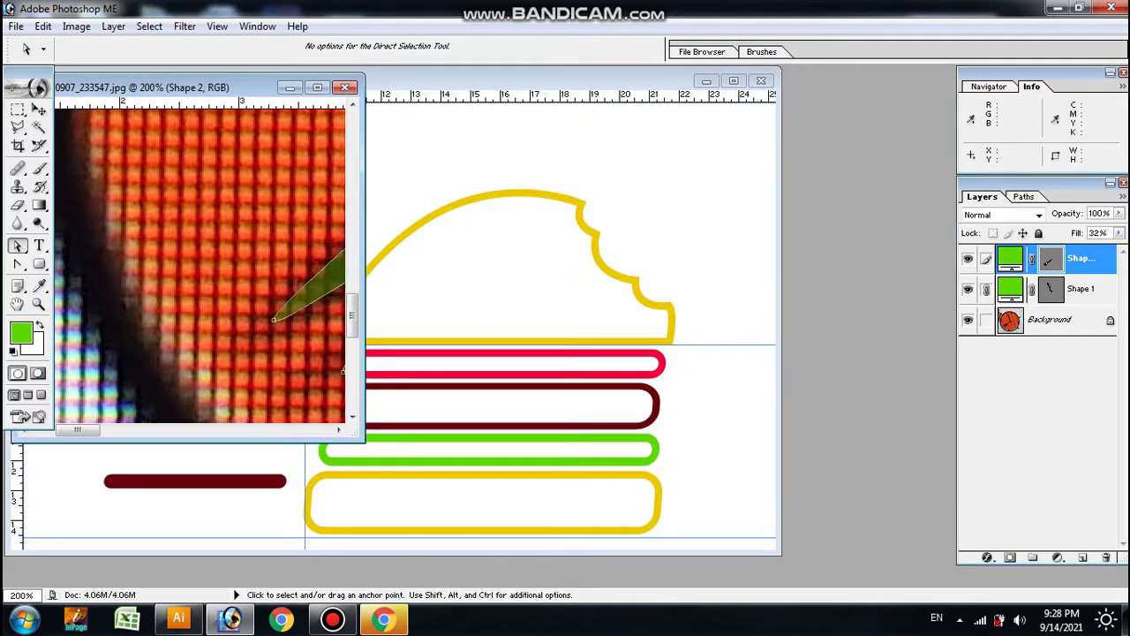
{"action": "left_click", "coordinate": [39, 108]}
{"action": "left_click_drag", "start_coordinate": [274, 319], "coordinate": [500, 339]}
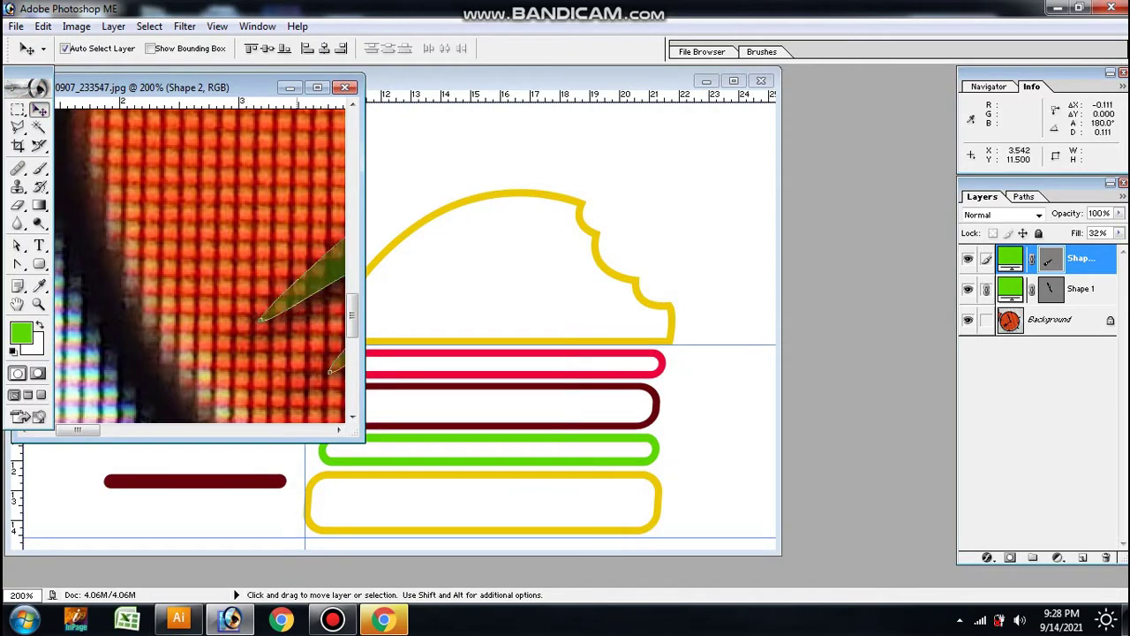
Scale the knife and fork to about 117% and position them across the burger's middle.
{"action": "key", "text": "ctrl+t"}
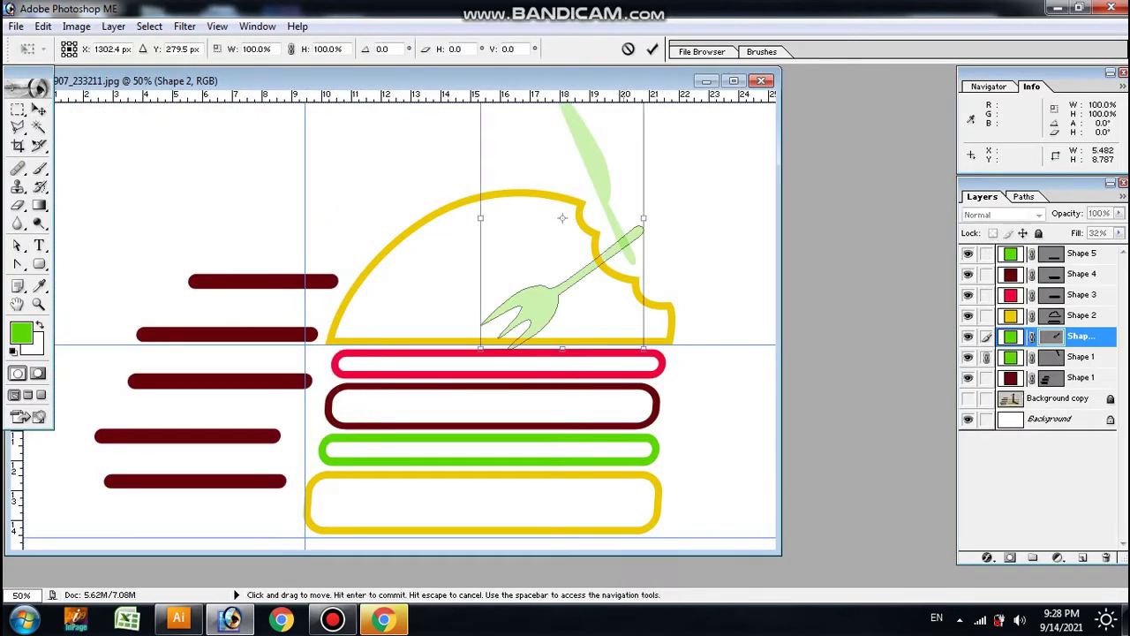
{"action": "left_click_drag", "start_coordinate": [565, 265], "coordinate": [447, 376]}
{"action": "left_click_drag", "start_coordinate": [365, 344], "coordinate": [369, 385]}
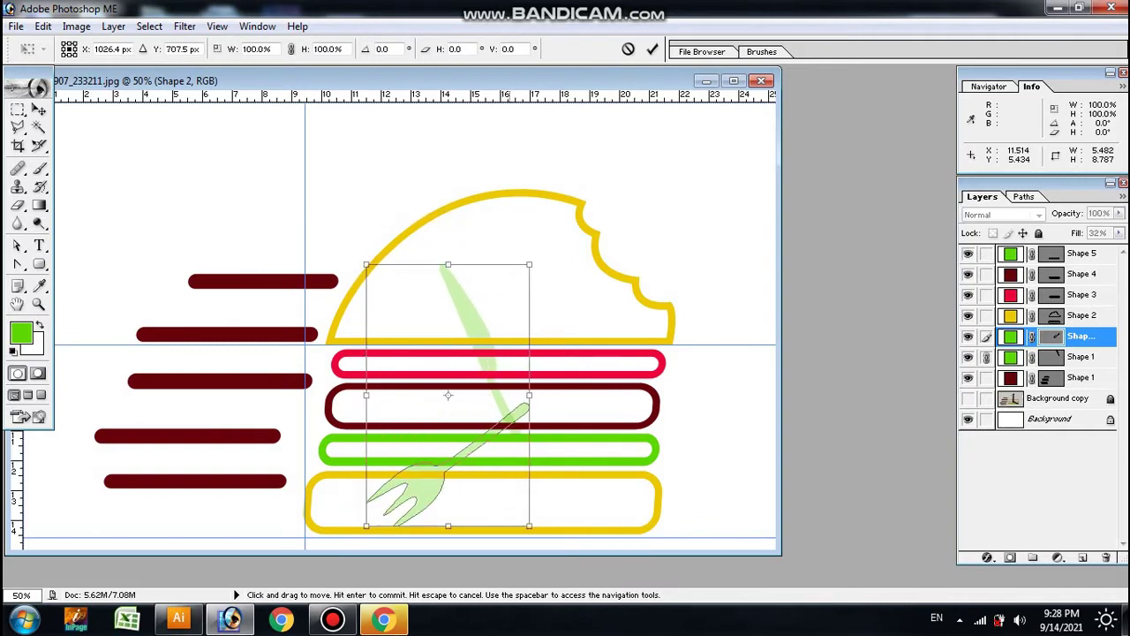
{"action": "left_click_drag", "start_coordinate": [530, 255], "coordinate": [558, 209]}
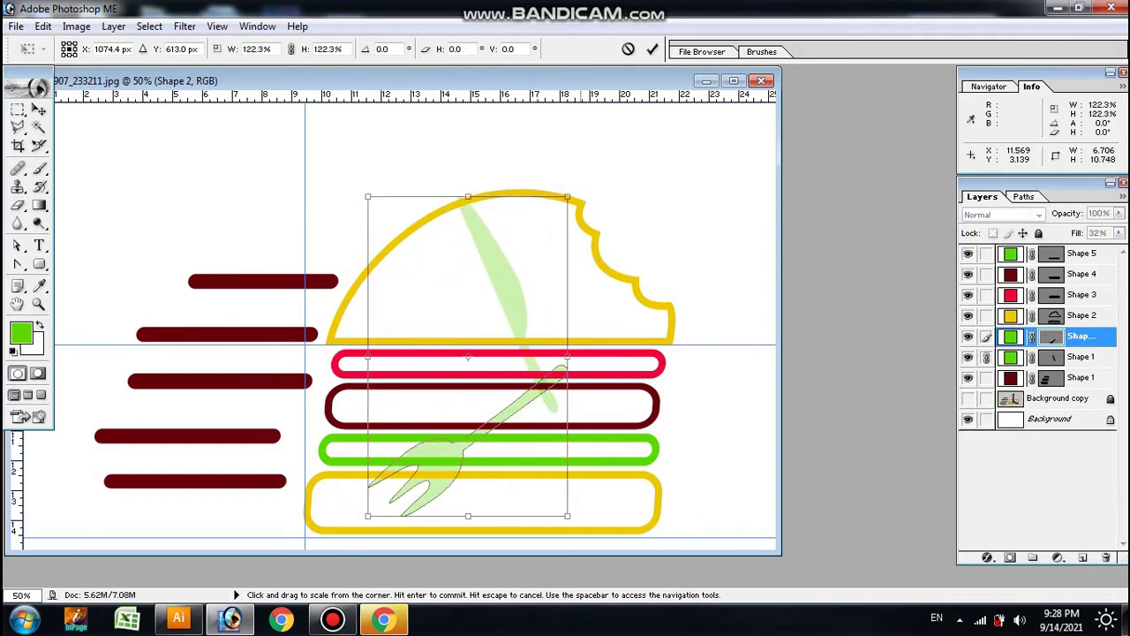
{"action": "left_click_drag", "start_coordinate": [463, 423], "coordinate": [447, 427]}
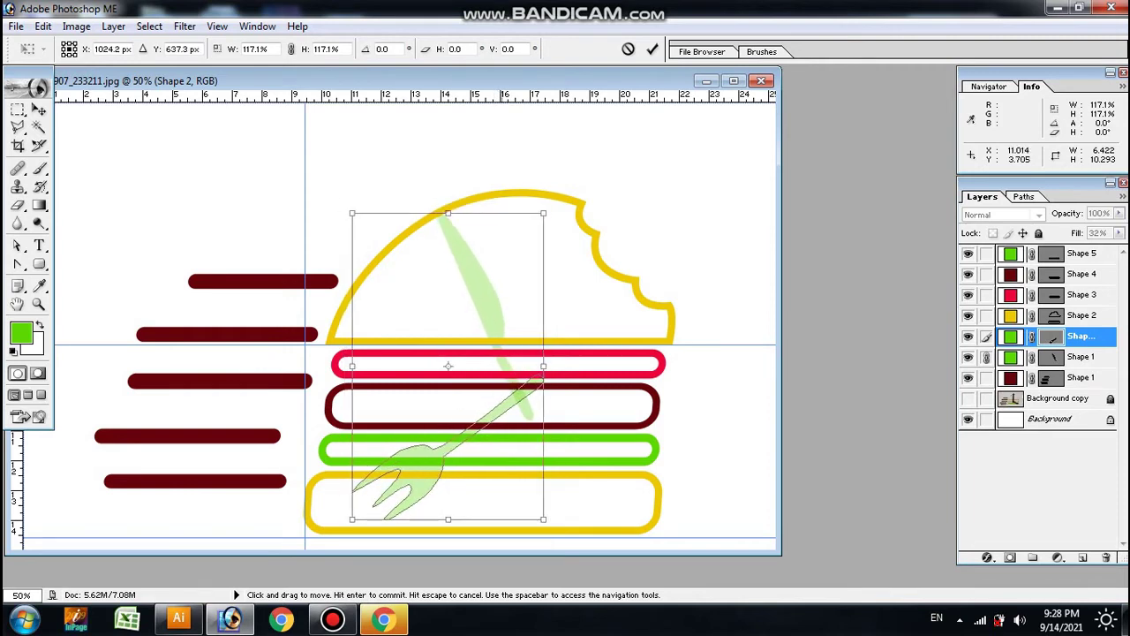
{"action": "key", "text": "Return"}
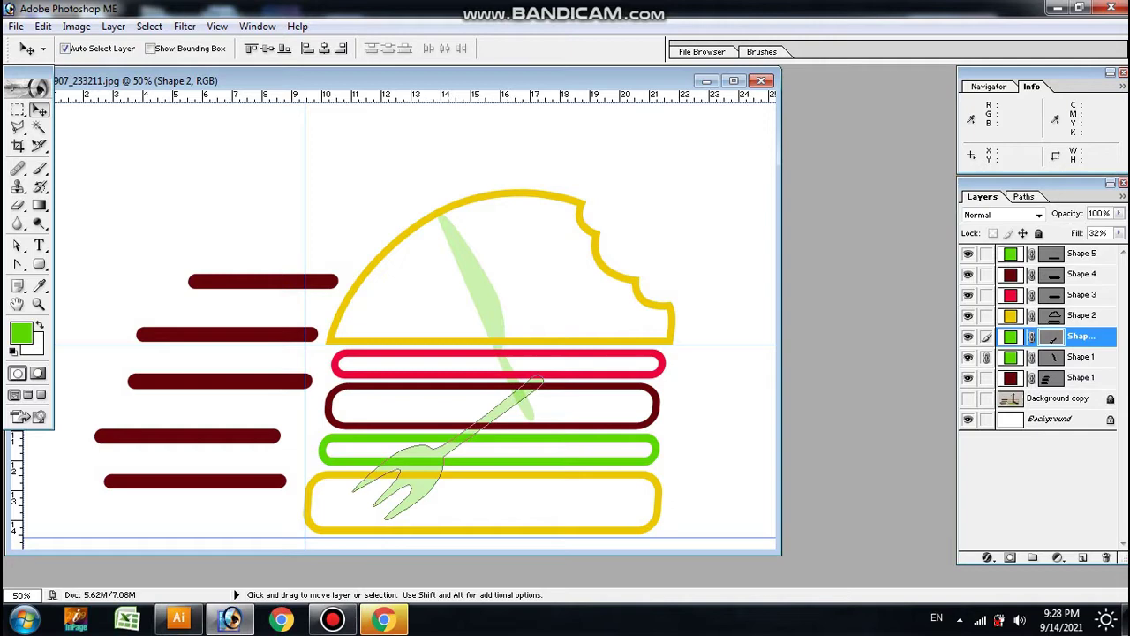
Set both the fork and knife shape layers to 100% fill.
{"action": "left_click", "coordinate": [1119, 232]}
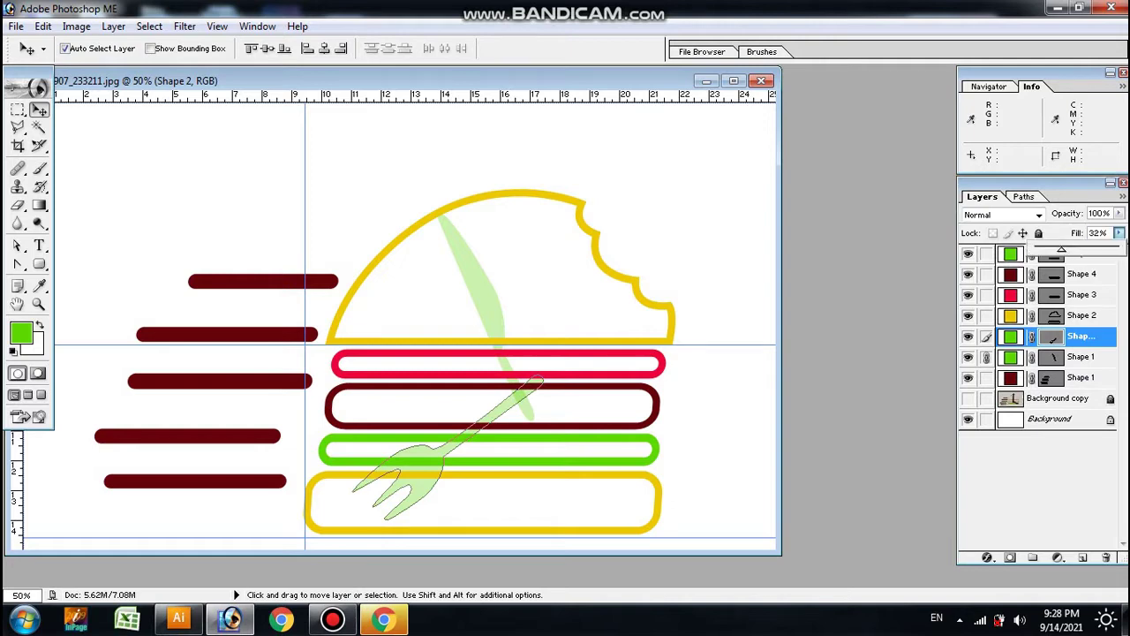
{"action": "left_click_drag", "start_coordinate": [1061, 250], "coordinate": [1116, 250]}
{"action": "left_click", "coordinate": [1080, 356]}
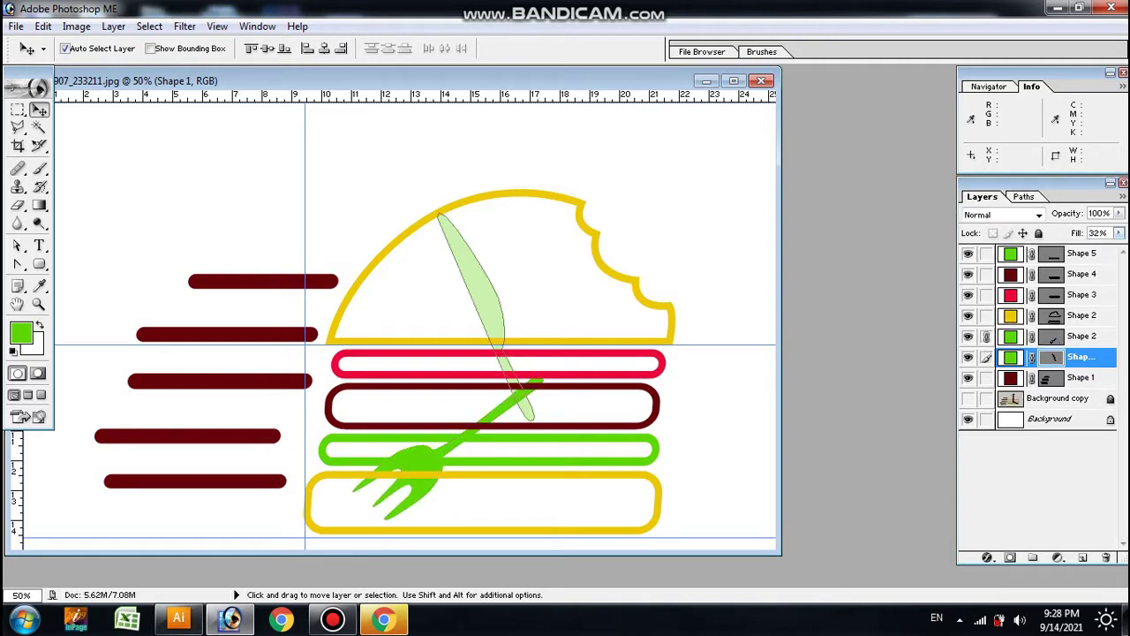
{"action": "left_click", "coordinate": [1119, 232]}
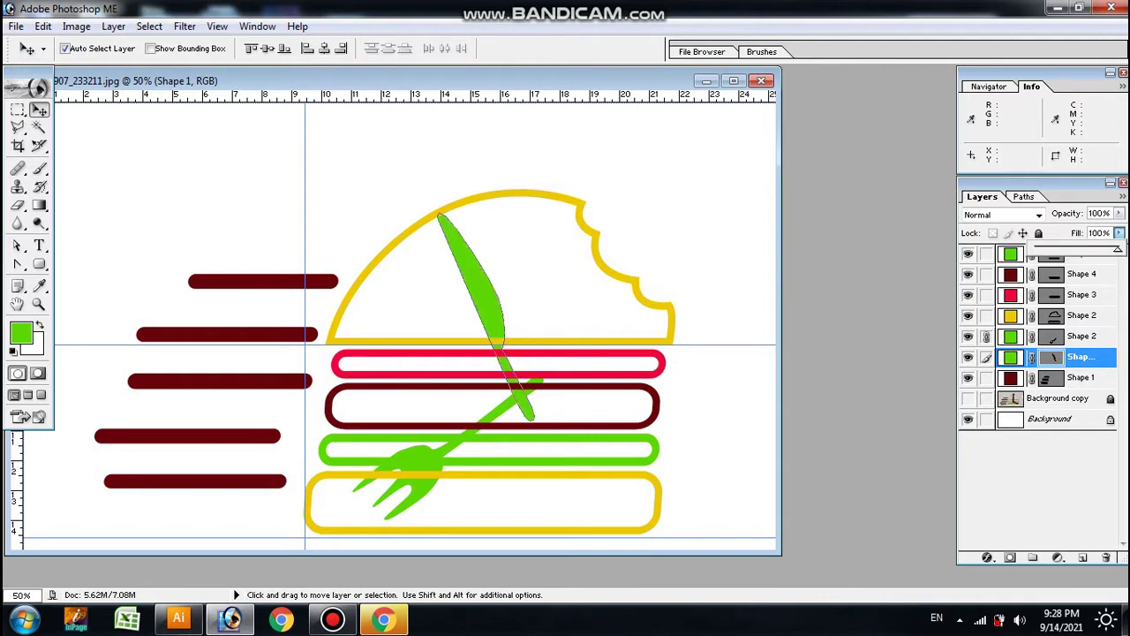
{"action": "key", "text": "Return"}
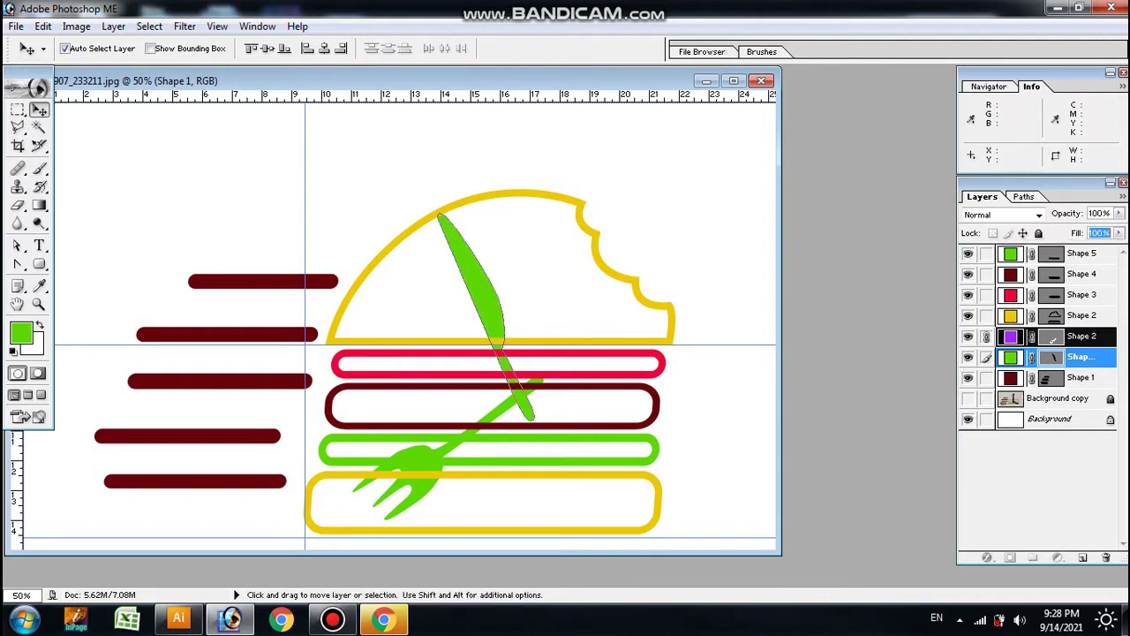
Move the knife and fork layers above all the burger layers, fork below knife.
{"action": "left_click_drag", "start_coordinate": [1082, 336], "coordinate": [1082, 250]}
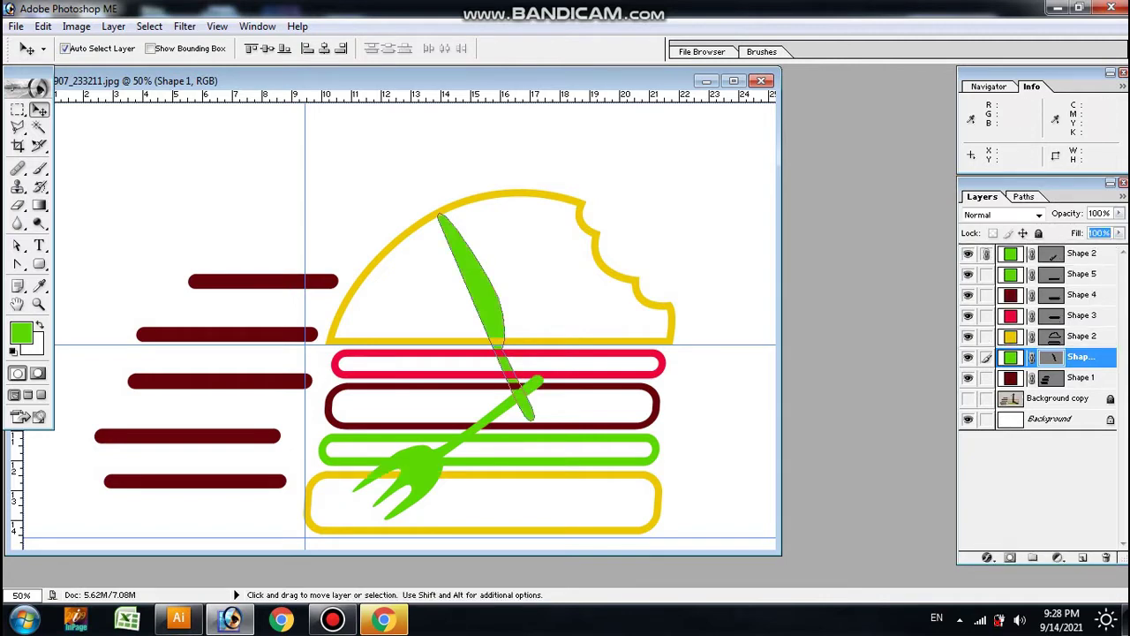
{"action": "left_click", "coordinate": [1081, 356]}
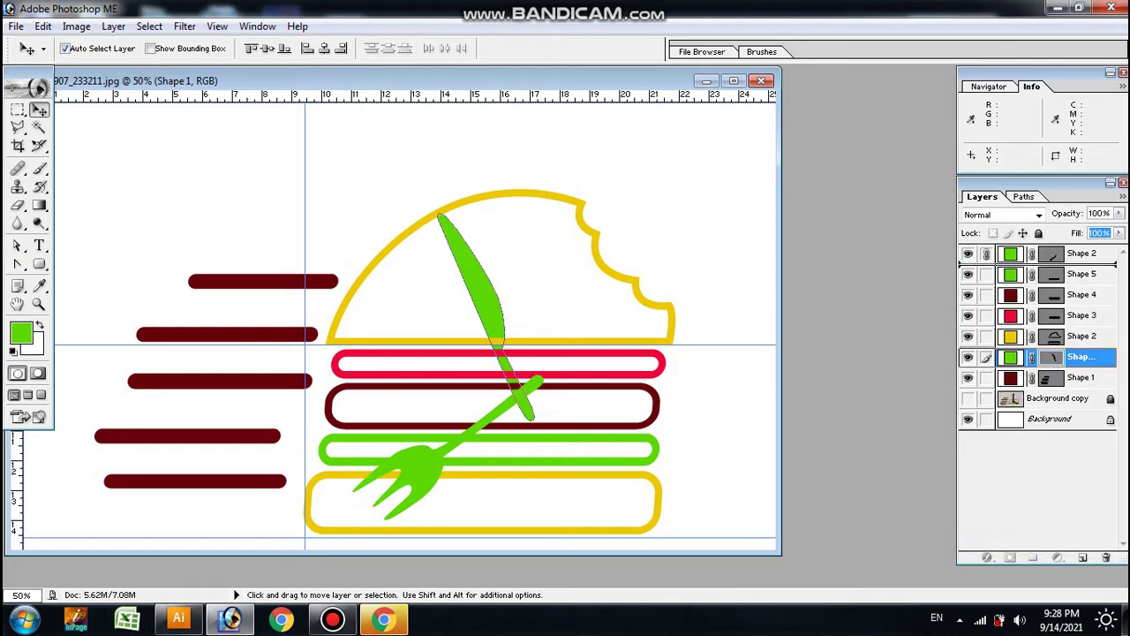
{"action": "left_click_drag", "start_coordinate": [1082, 356], "coordinate": [1081, 264]}
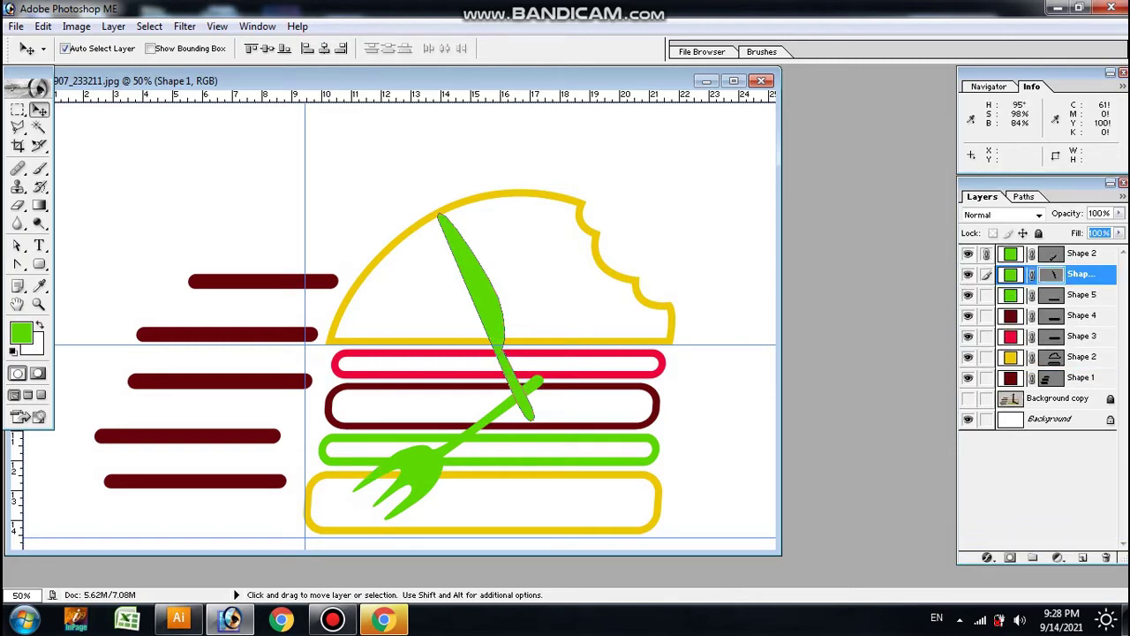
Fill the knife and fork with the dark red sampled from the speed lines.
{"action": "key", "text": "i"}
{"action": "left_click", "coordinate": [194, 281]}
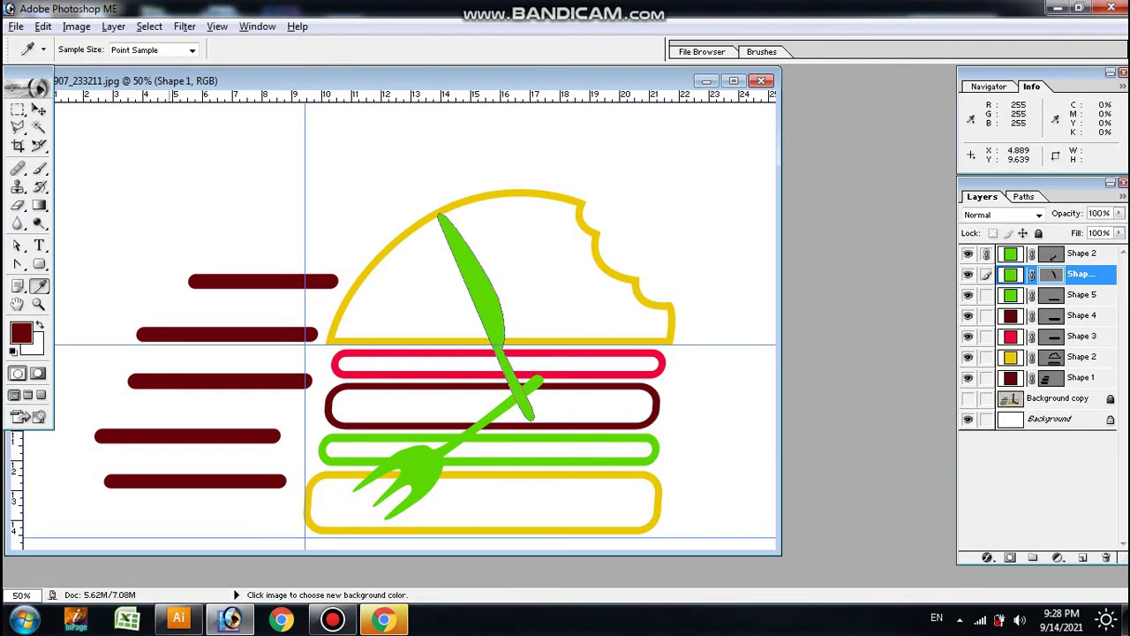
{"action": "key", "text": "alt+BackSpace"}
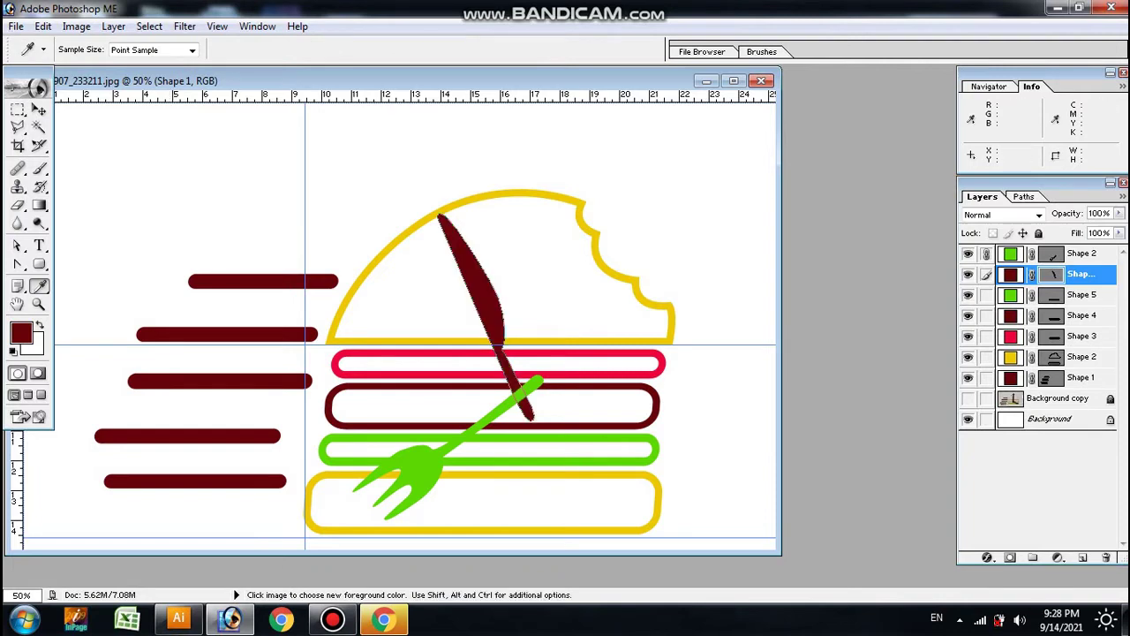
{"action": "left_click", "coordinate": [1081, 253]}
{"action": "key", "text": "alt+BackSpace"}
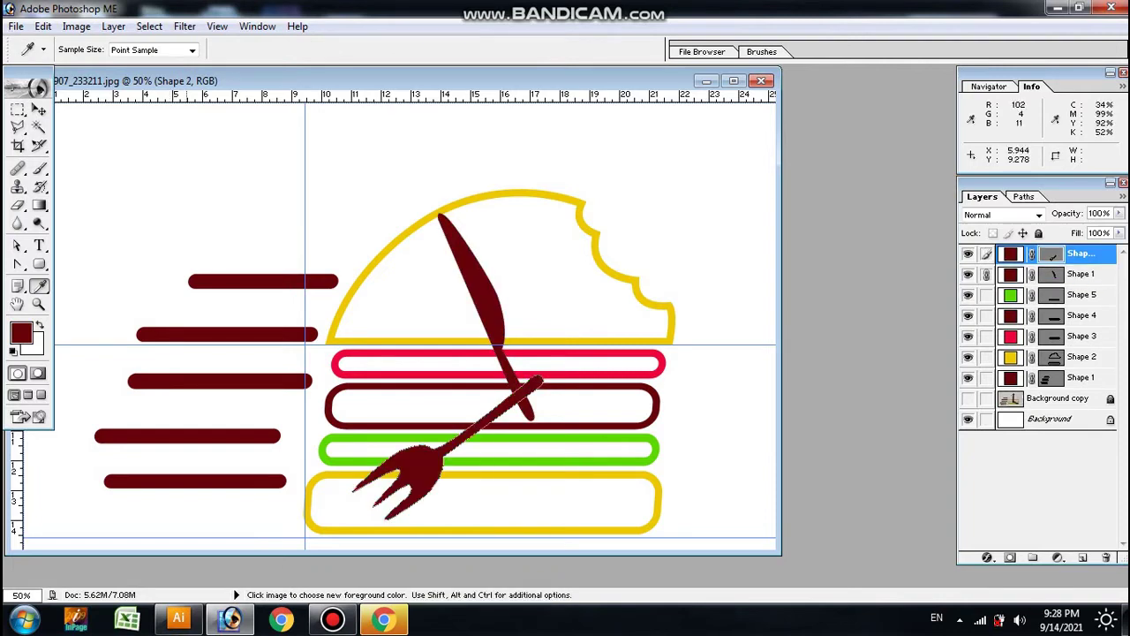
Add a small dark-red circle hub where the hands cross and link the shape layers.
{"action": "left_click", "coordinate": [38, 263]}
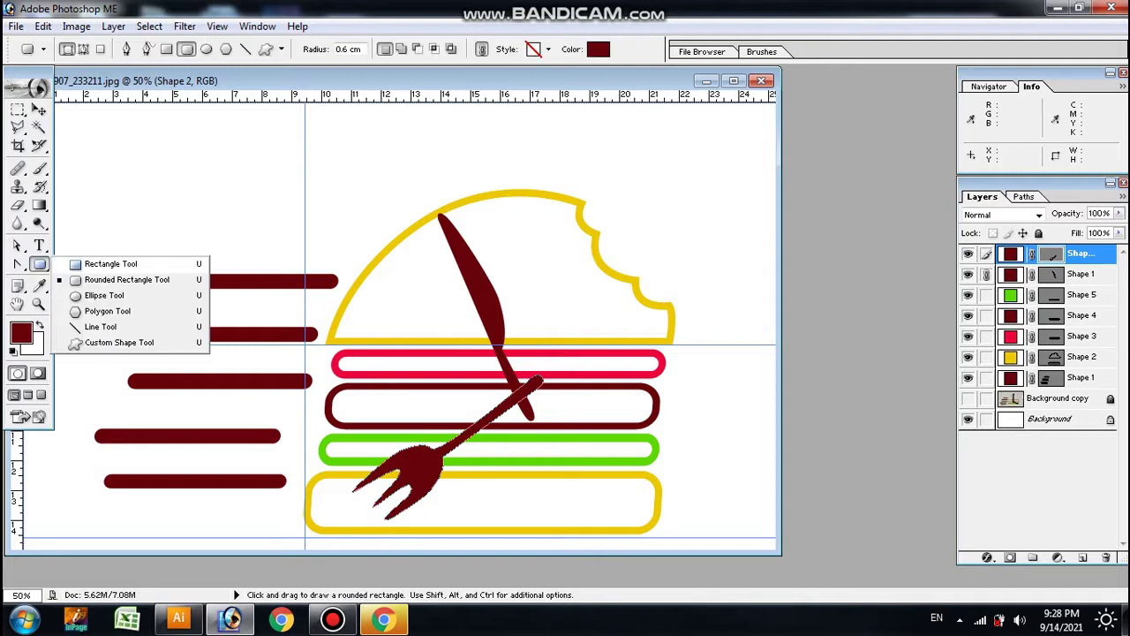
{"action": "left_click", "coordinate": [88, 295]}
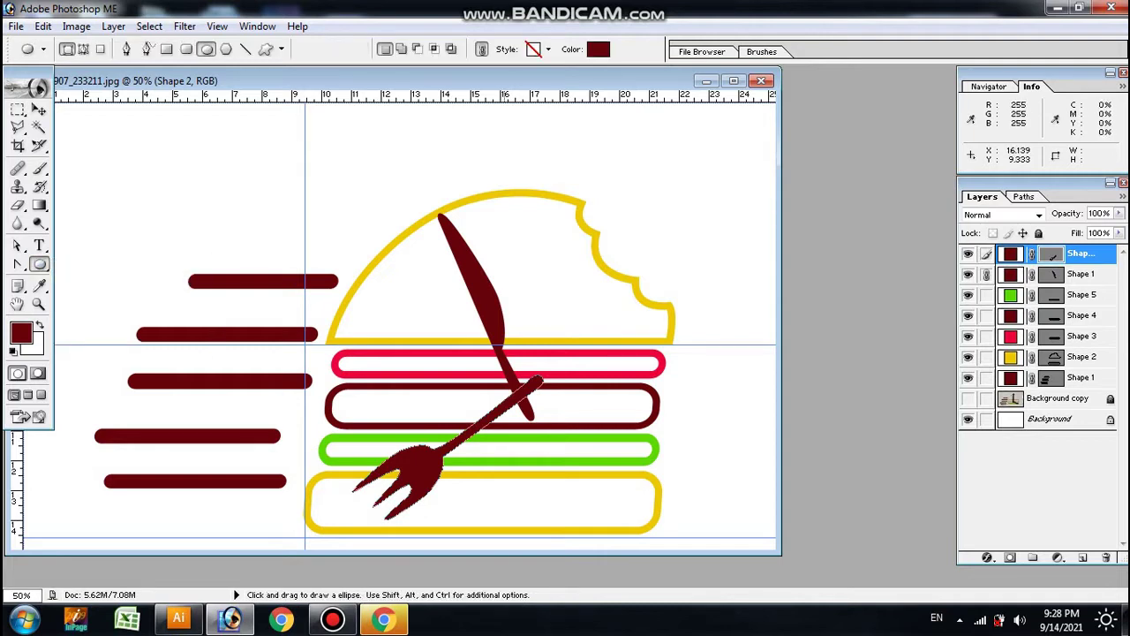
{"action": "left_click_drag", "start_coordinate": [506, 381], "coordinate": [534, 412]}
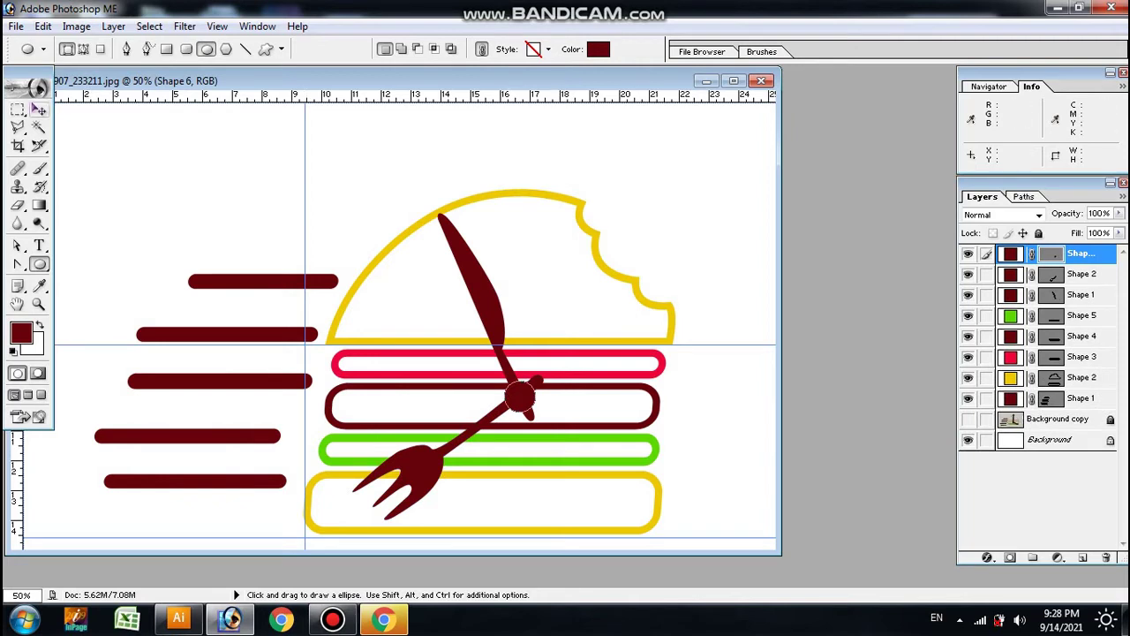
{"action": "left_click", "coordinate": [39, 109]}
{"action": "left_click_drag", "start_coordinate": [520, 396], "coordinate": [516, 393]}
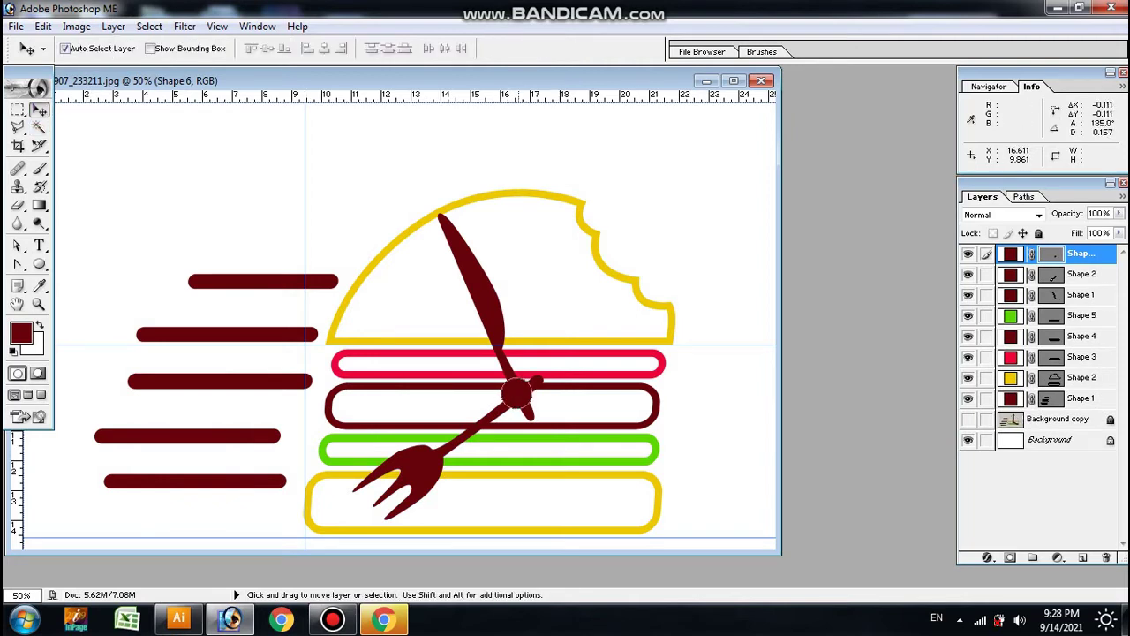
{"action": "left_click", "coordinate": [1051, 439]}
{"action": "left_click", "coordinate": [1081, 399]}
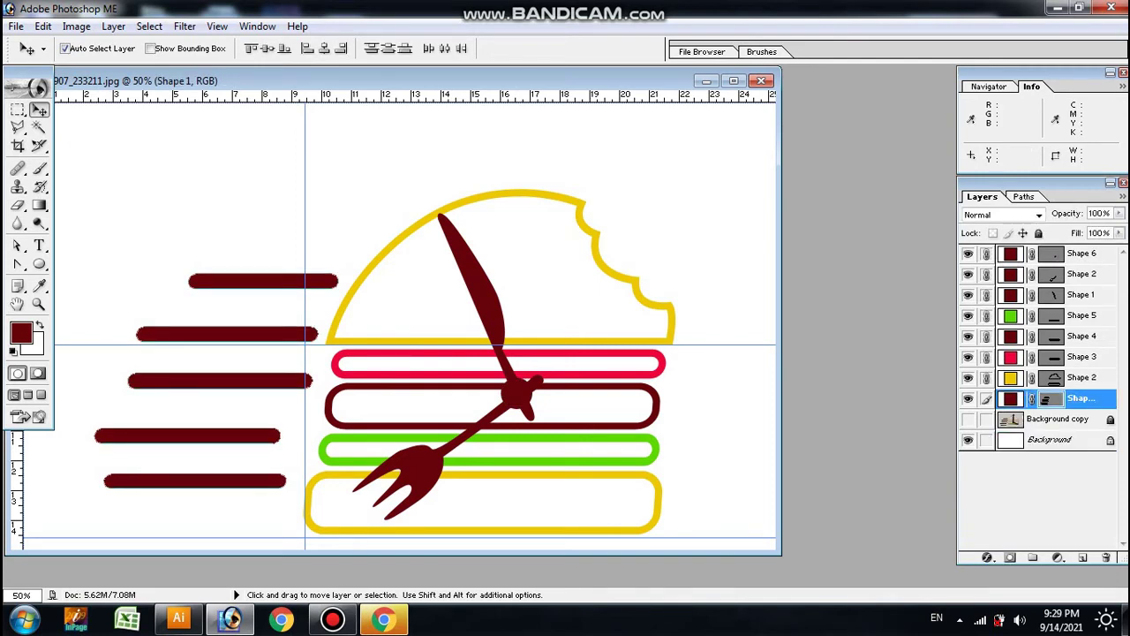
Create a new document from the A4 preset in CMYK.
{"action": "key", "text": "ctrl+minus"}
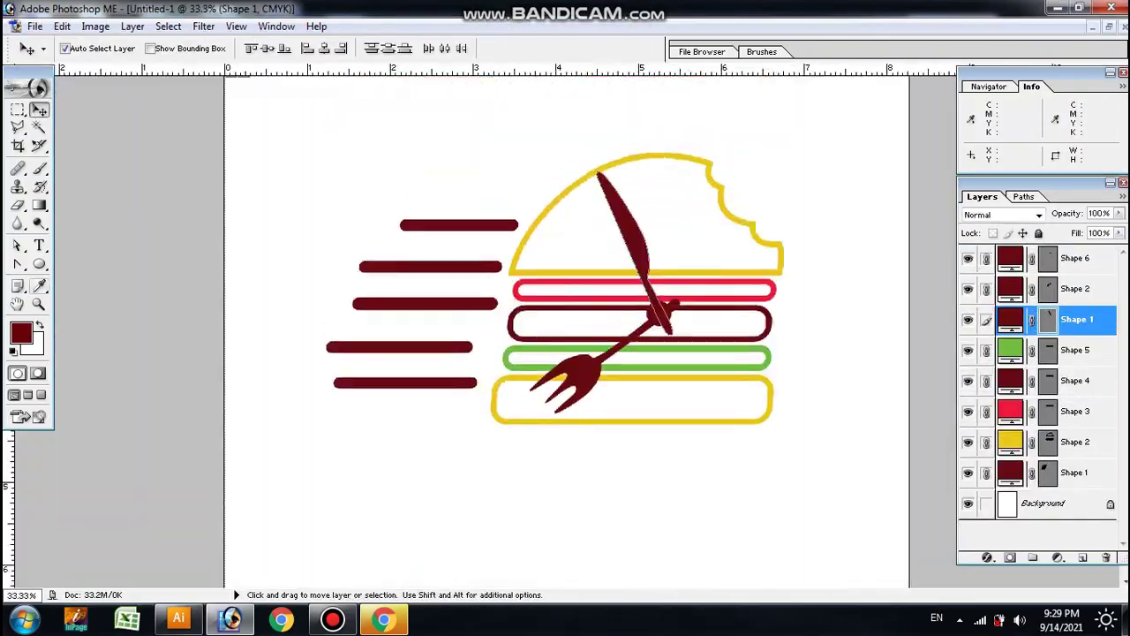
{"action": "key", "text": "ctrl+n"}
{"action": "left_click", "coordinate": [565, 247]}
{"action": "key", "text": "Down"}
{"action": "key", "text": "Down"}
{"action": "key", "text": "Down"}
{"action": "key", "text": "Up"}
{"action": "key", "text": "Return"}
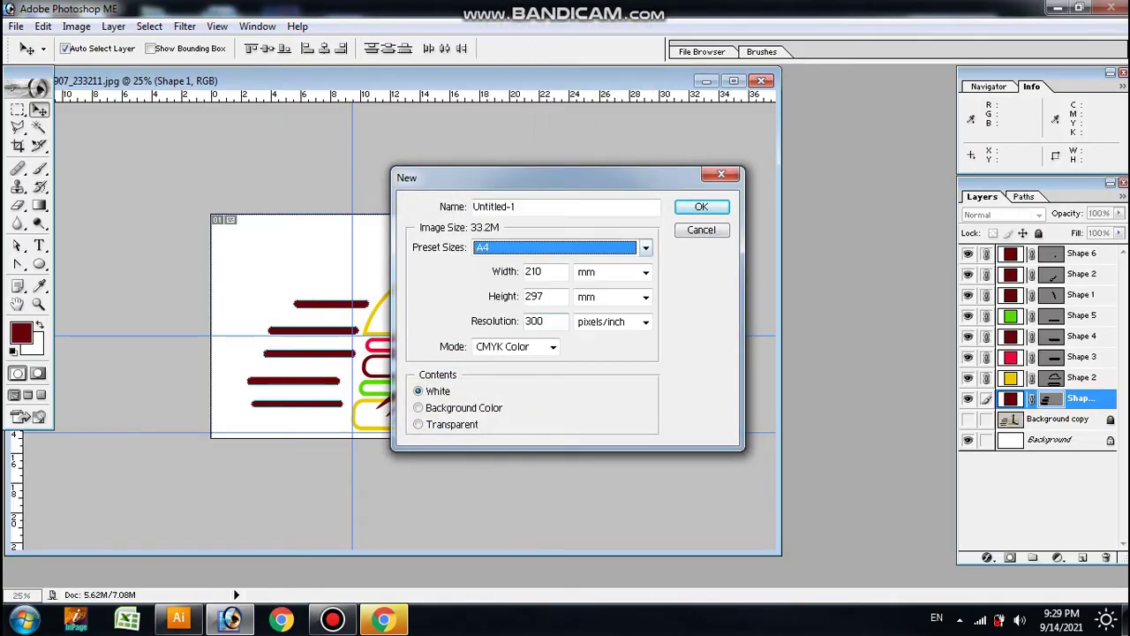
{"action": "key", "text": "Return"}
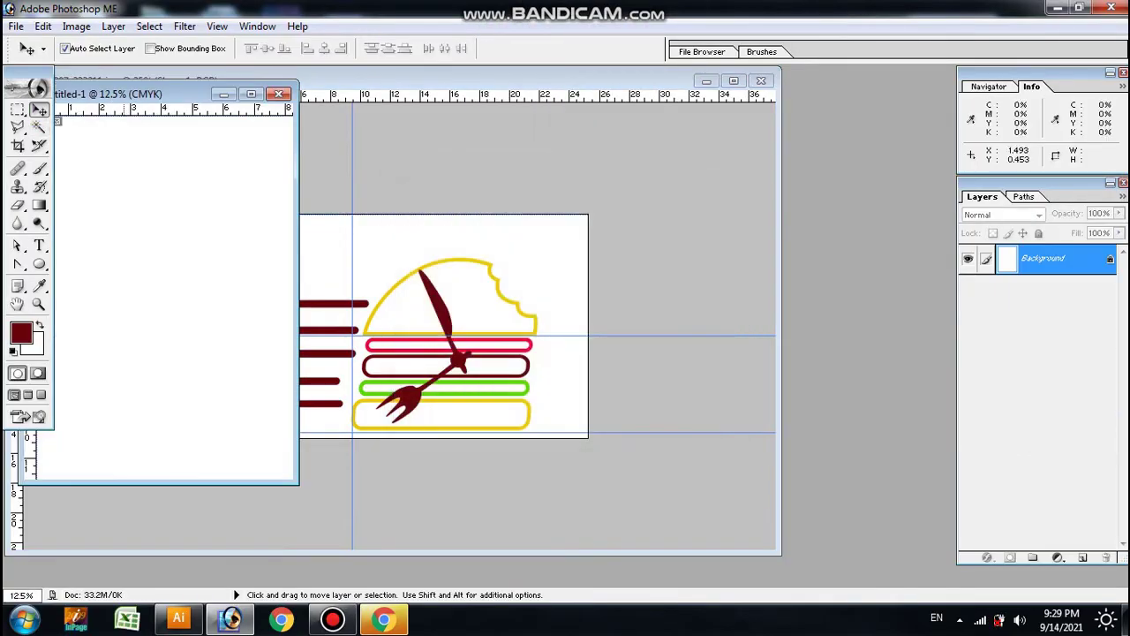
Copy the linked burger-clock artwork onto the new A4 page.
{"action": "key", "text": "ctrl+w"}
{"action": "left_click", "coordinate": [443, 299]}
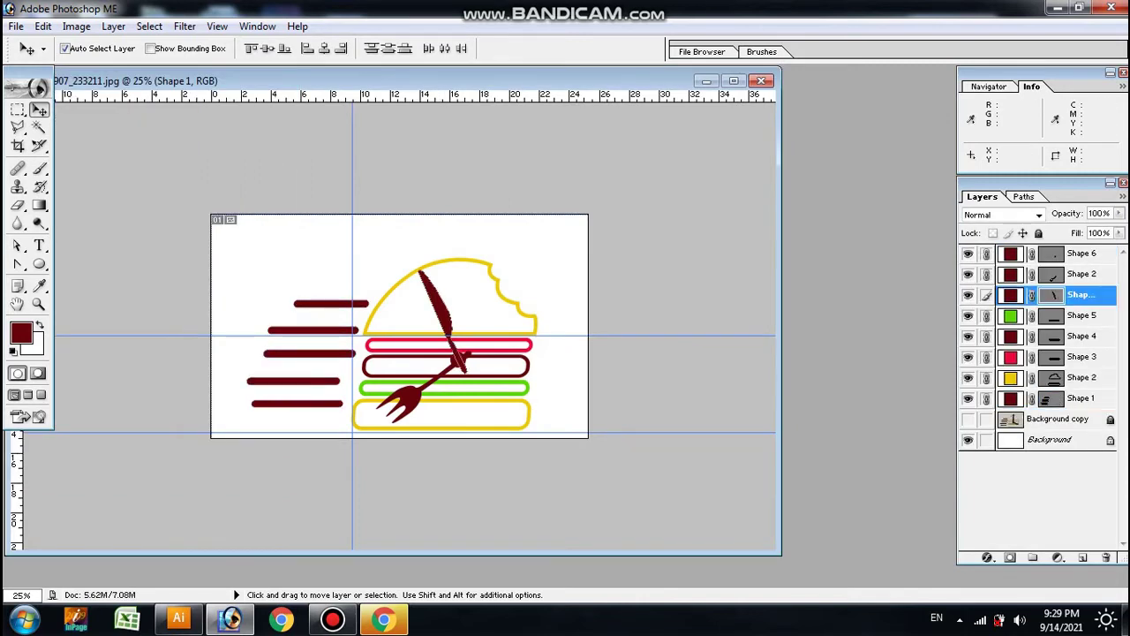
{"action": "left_click", "coordinate": [732, 80]}
{"action": "left_click_drag", "start_coordinate": [671, 521], "coordinate": [248, 184]}
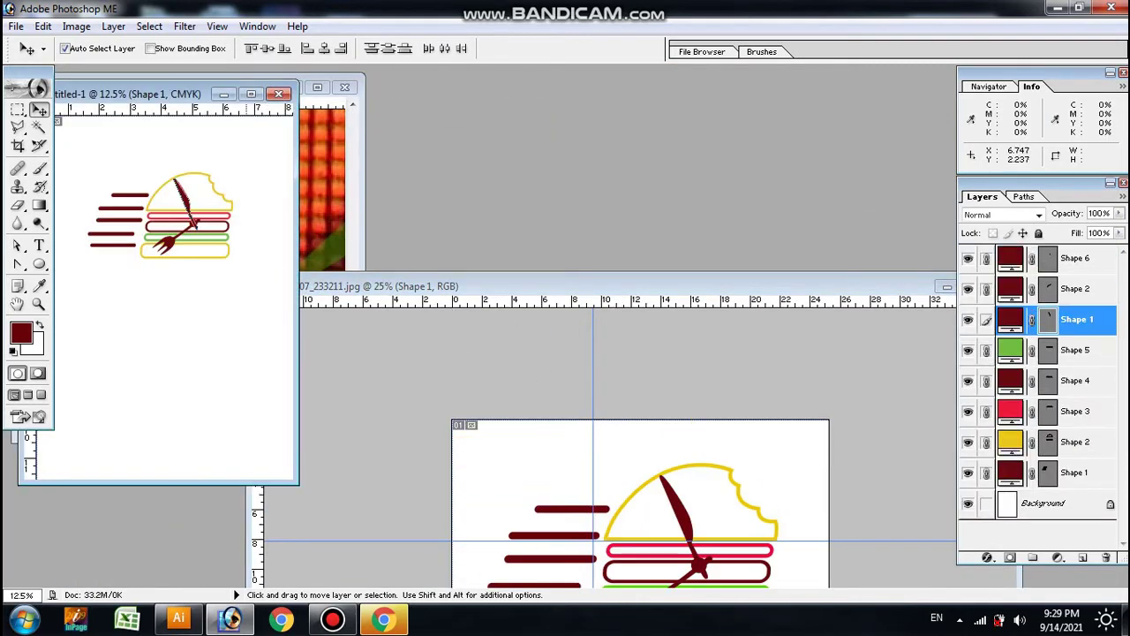
{"action": "left_click", "coordinate": [251, 94]}
Enlarge the artwork to about 118% and move it into the page's upper area.
{"action": "key", "text": "ctrl+t"}
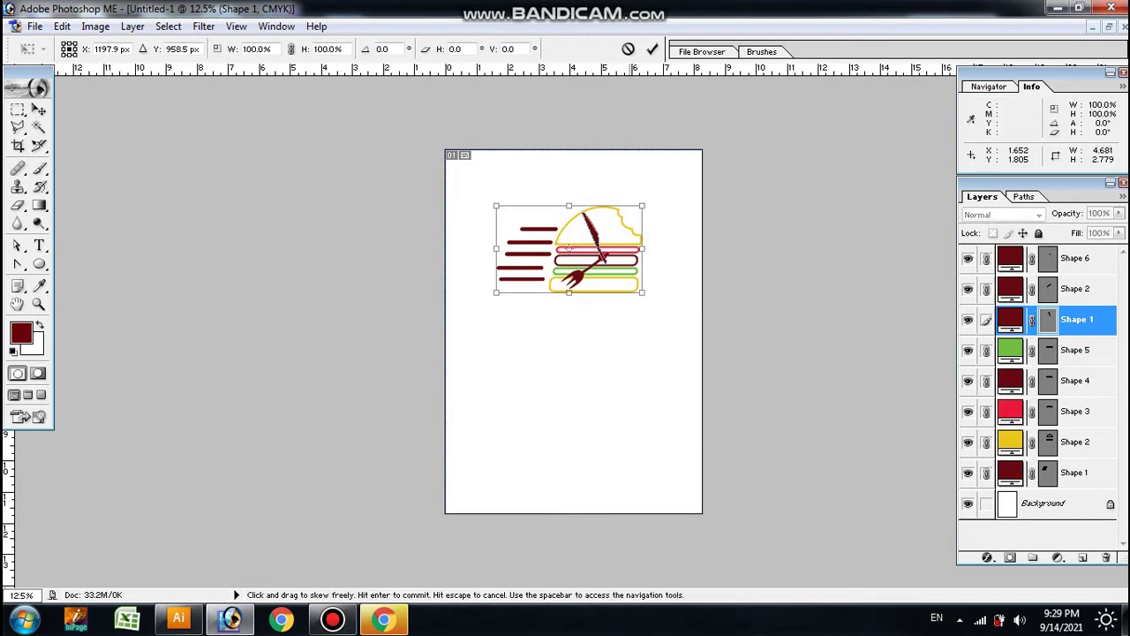
{"action": "left_click_drag", "start_coordinate": [642, 292], "coordinate": [655, 300]}
{"action": "left_click_drag", "start_coordinate": [583, 265], "coordinate": [583, 249]}
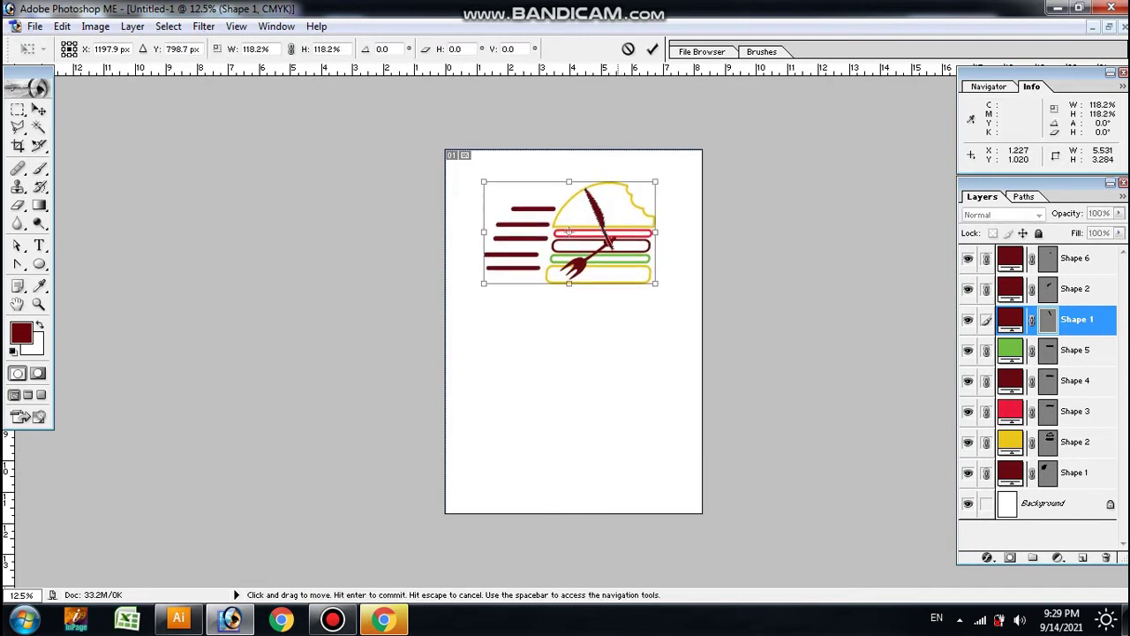
{"action": "key", "text": "Return"}
{"action": "key", "text": "ctrl+plus"}
{"action": "key", "text": "ctrl+plus"}
{"action": "key", "text": "ctrl+plus"}
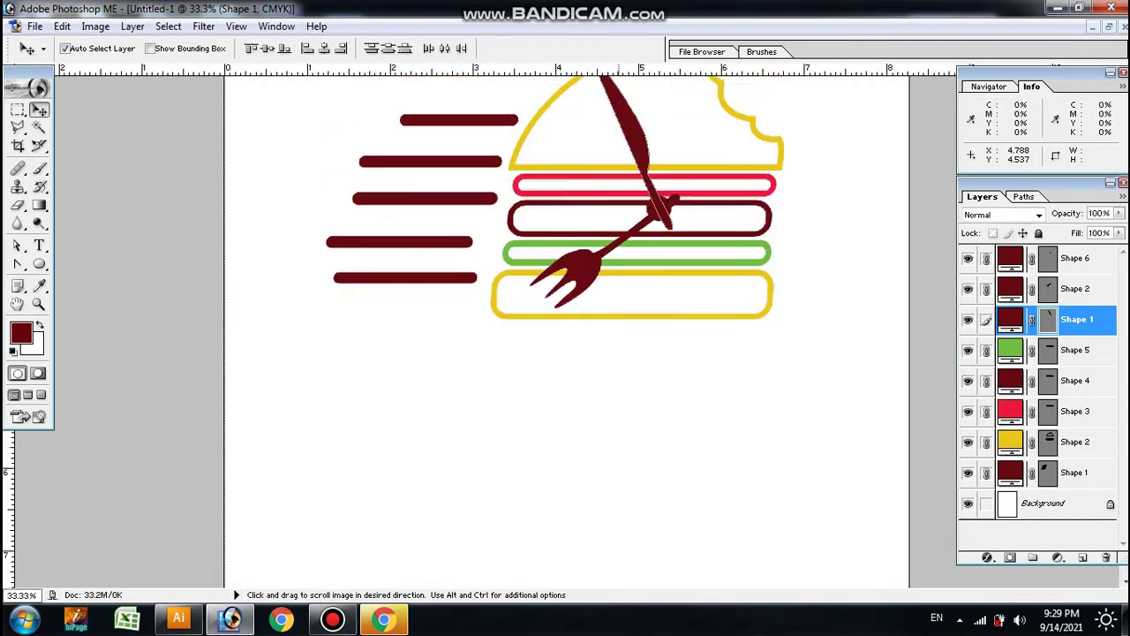
{"action": "scroll", "coordinate": [565, 264], "scroll_direction": "up", "scroll_amount": 2}
{"action": "scroll", "coordinate": [565, 265], "scroll_direction": "up", "scroll_amount": 2}
Add the heading 'HUNGER TIME' in capitals, Cooper font, below the burger.
{"action": "key", "text": "t"}
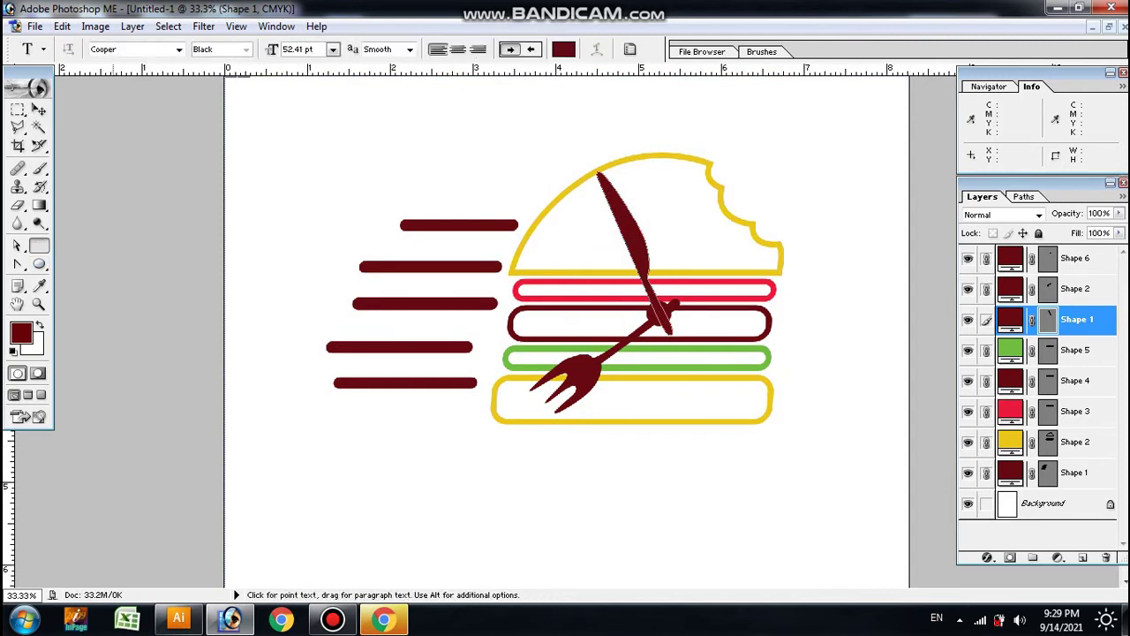
{"action": "left_click", "coordinate": [362, 481]}
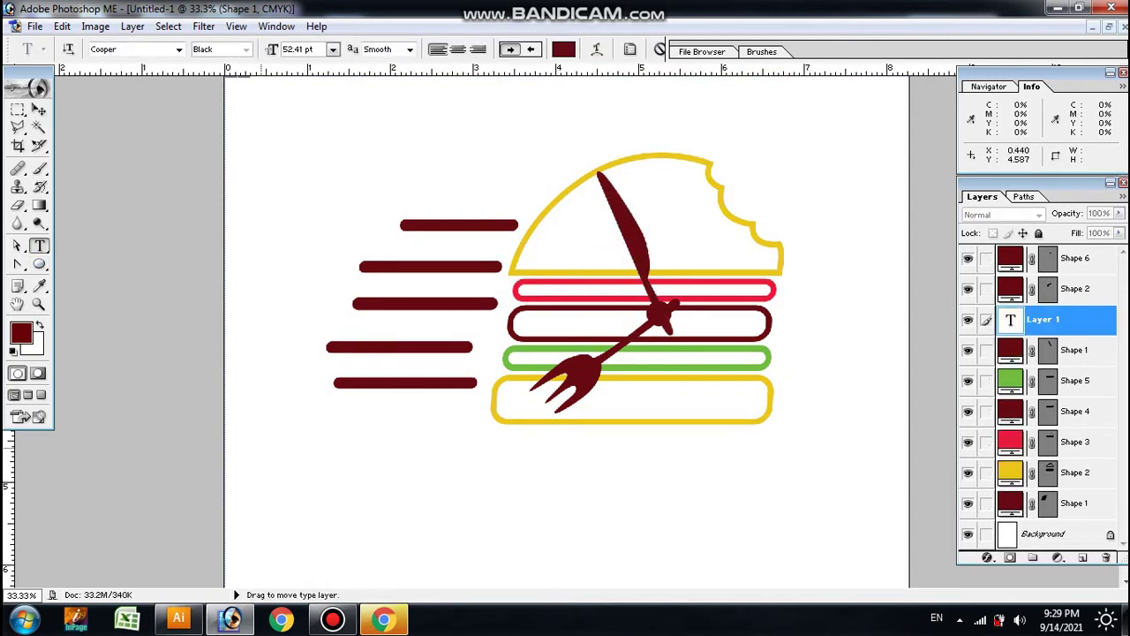
{"action": "type", "text": "hung"}
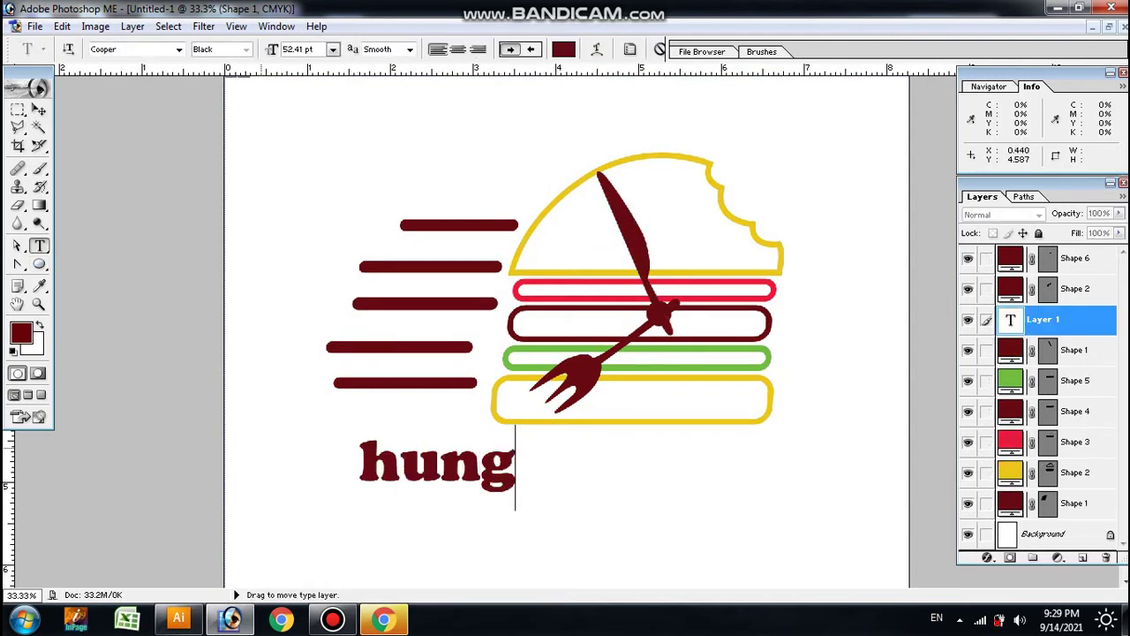
{"action": "key", "text": "BackSpace"}
{"action": "key", "text": "BackSpace"}
{"action": "key", "text": "BackSpace"}
{"action": "key", "text": "BackSpace"}
{"action": "type", "text": "H"}
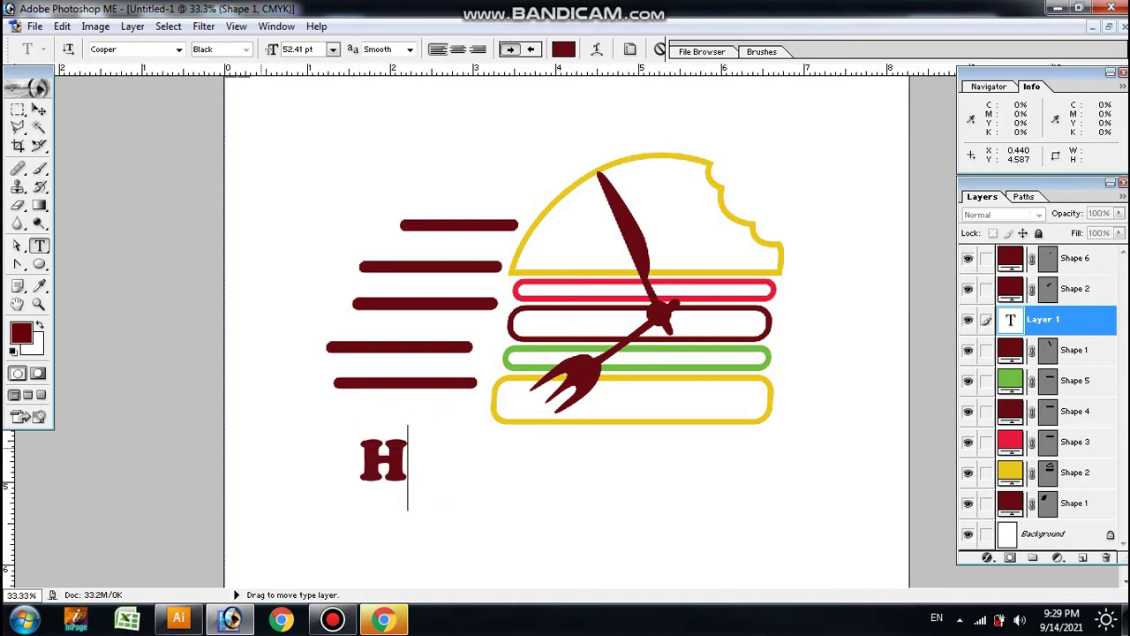
{"action": "type", "text": "UNGER"}
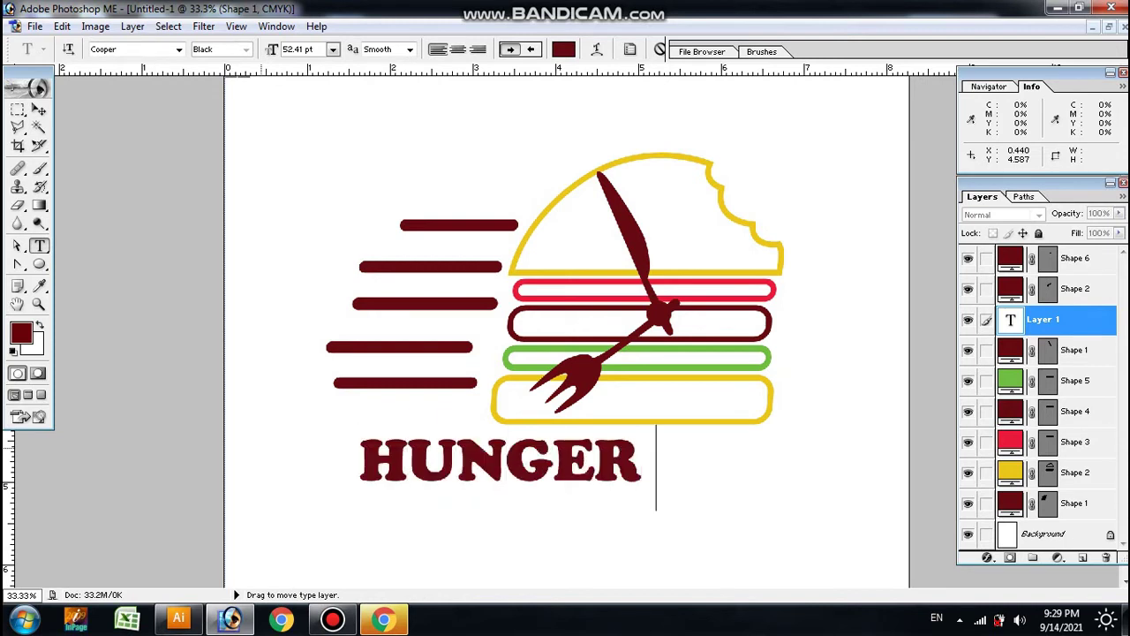
{"action": "type", "text": " TIME"}
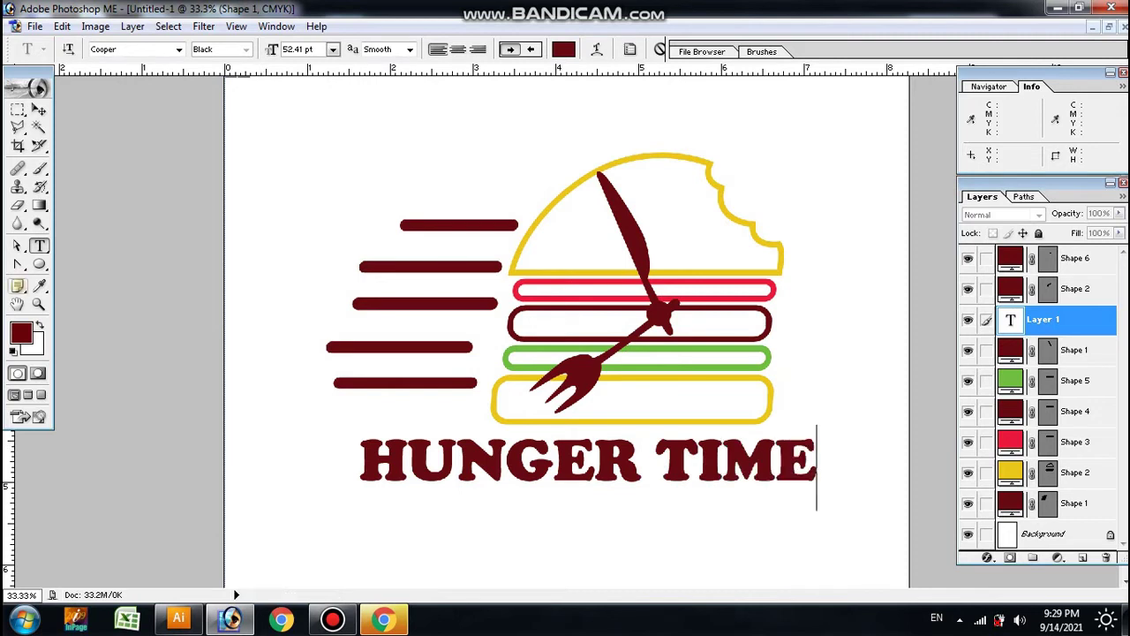
{"action": "left_click", "coordinate": [39, 108]}
Stretch the HUNGER TIME heading to 105% width and 125.9% height.
{"action": "key", "text": "ctrl+t"}
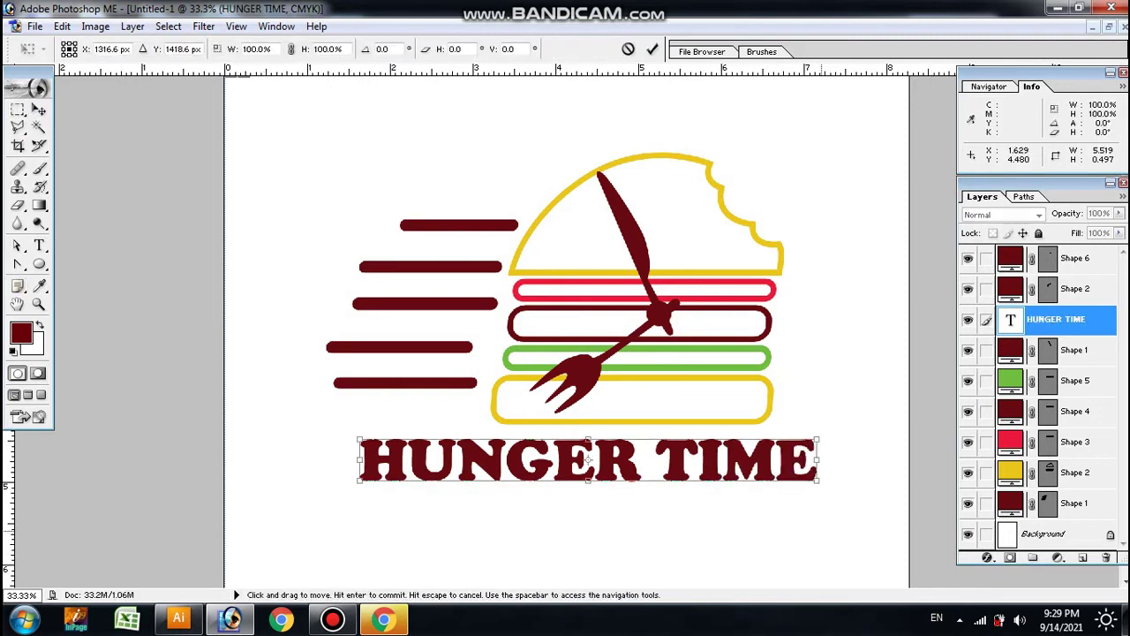
{"action": "left_click_drag", "start_coordinate": [587, 481], "coordinate": [587, 486]}
{"action": "left_click_drag", "start_coordinate": [359, 487], "coordinate": [336, 494]}
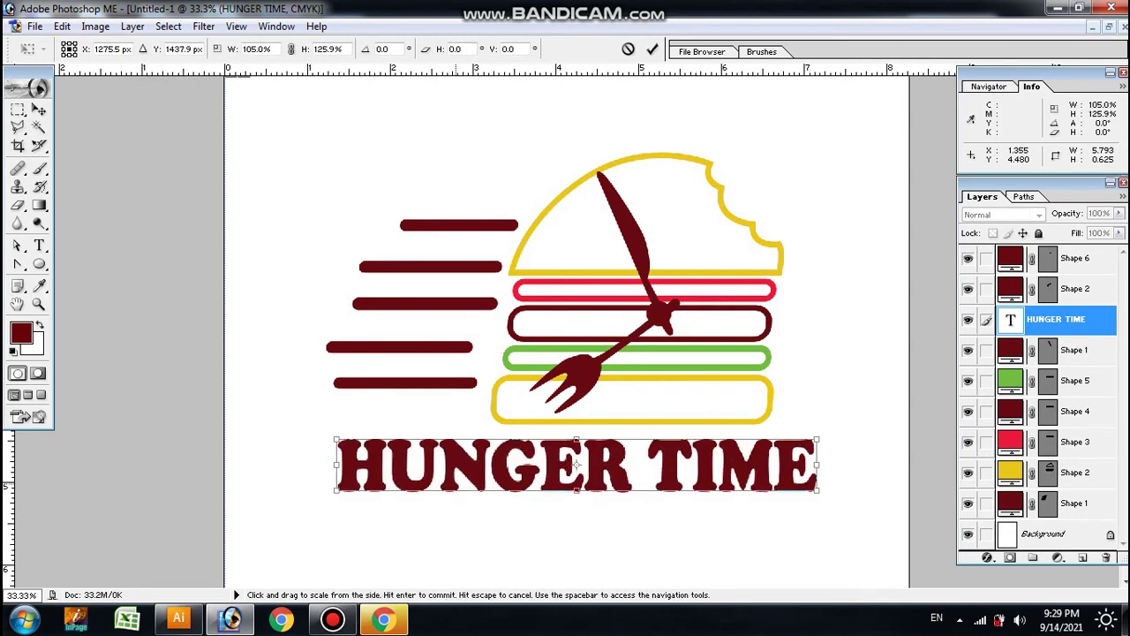
{"action": "left_click_drag", "start_coordinate": [575, 438], "coordinate": [575, 446]}
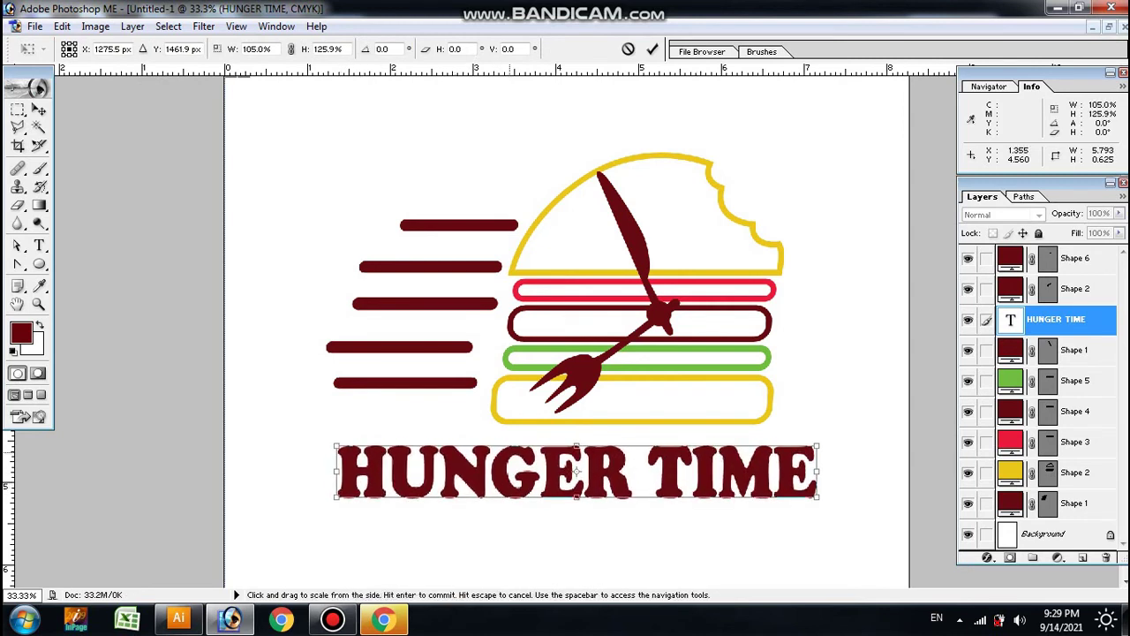
{"action": "key", "text": "Return"}
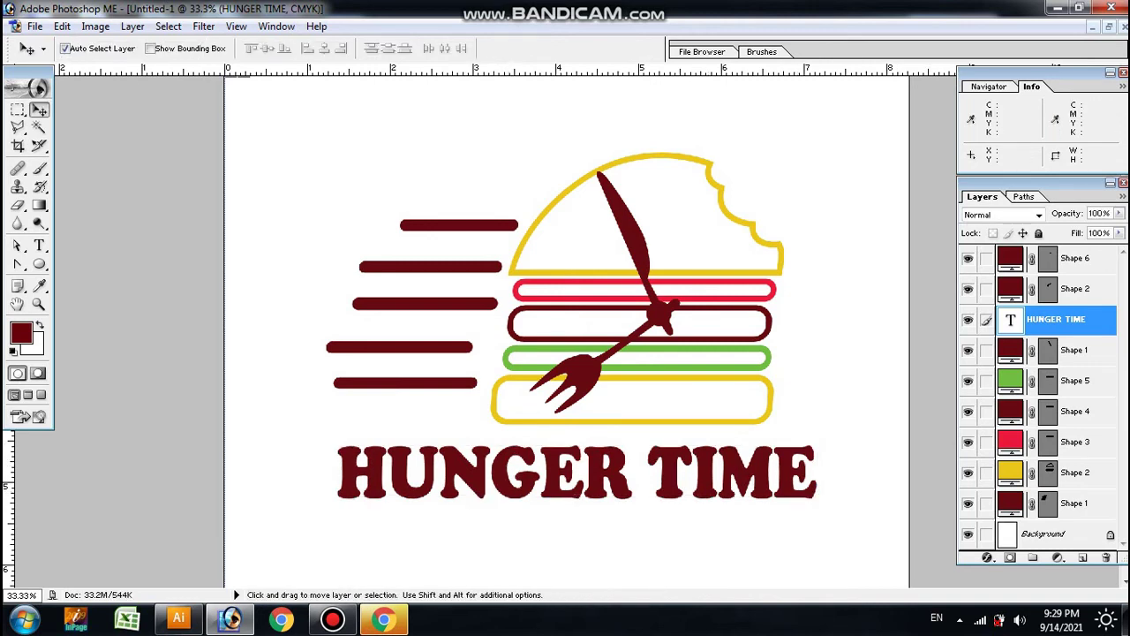
Inspect the logo up close, then drag a crop frame around the area to keep.
{"action": "key", "text": "ctrl+plus"}
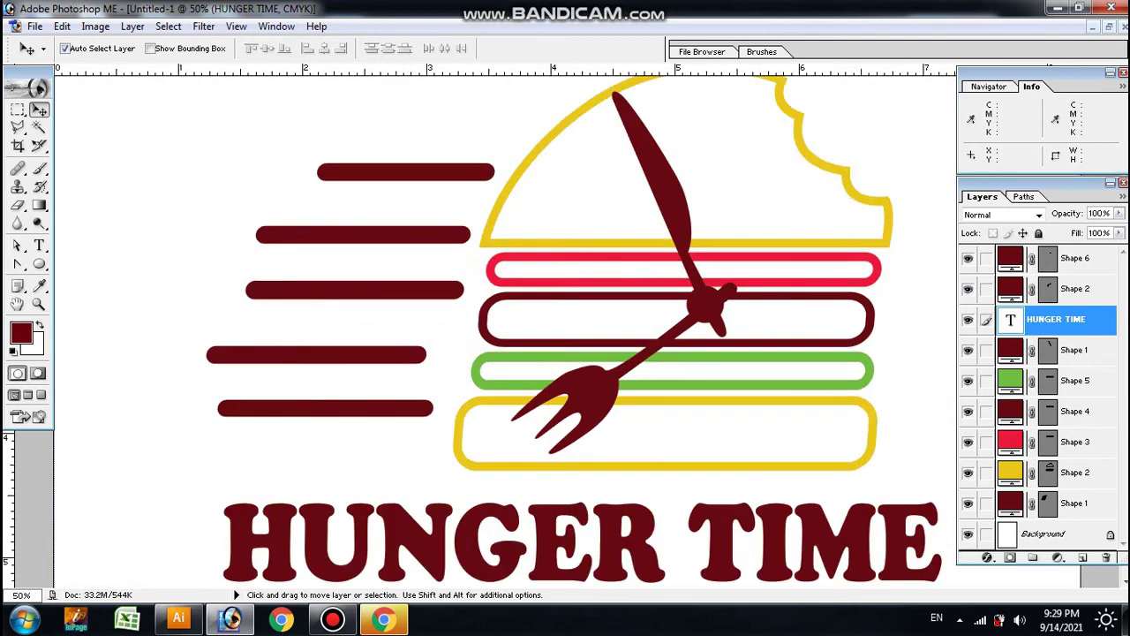
{"action": "key", "text": "ctrl+plus"}
{"action": "key", "text": "ctrl+minus"}
{"action": "key", "text": "ctrl+minus"}
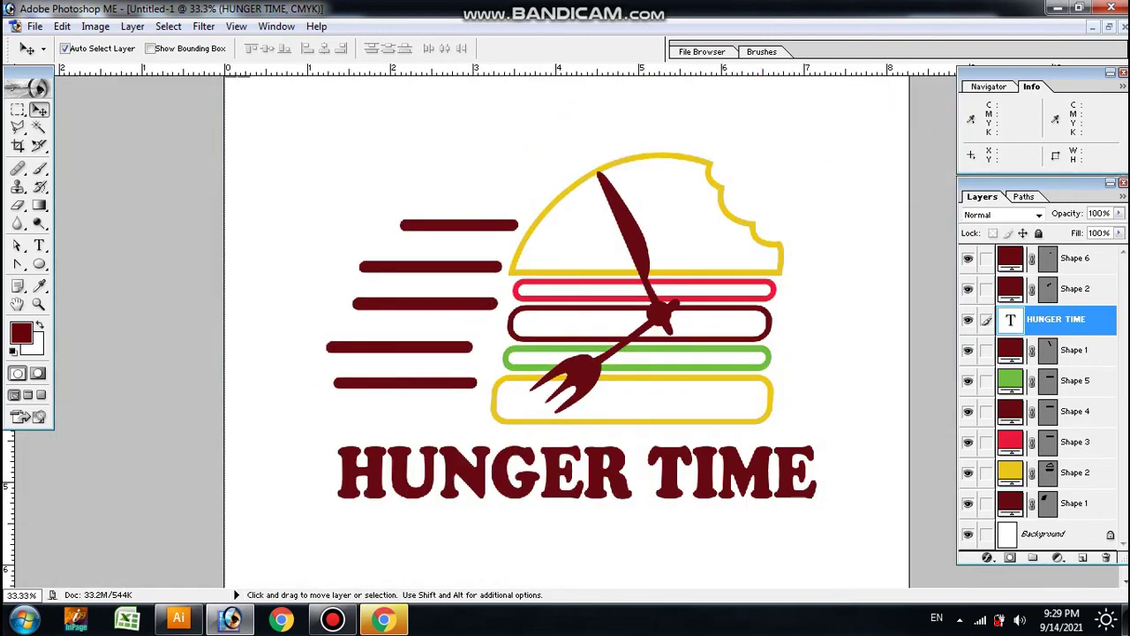
{"action": "key", "text": "ctrl+minus"}
{"action": "key", "text": "c"}
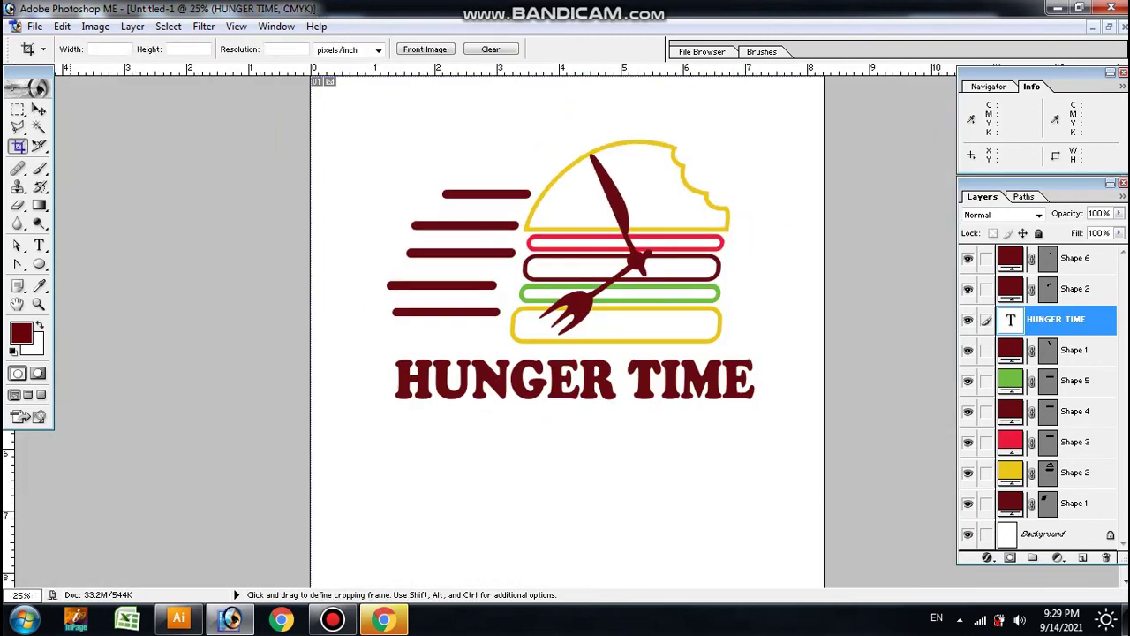
{"action": "left_click_drag", "start_coordinate": [311, 108], "coordinate": [823, 446]}
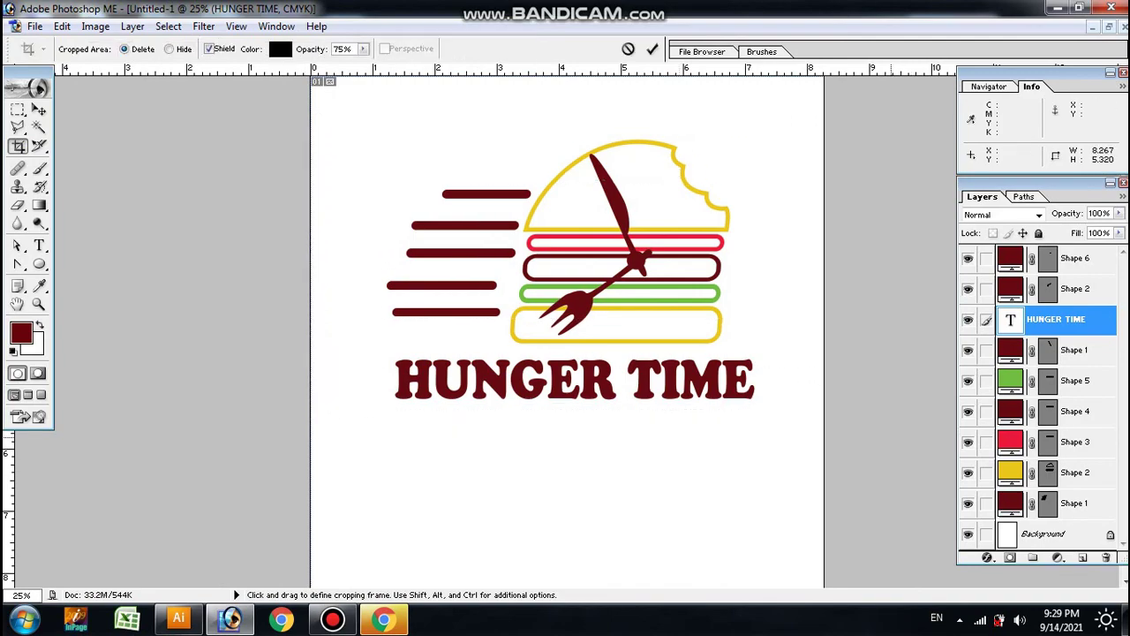